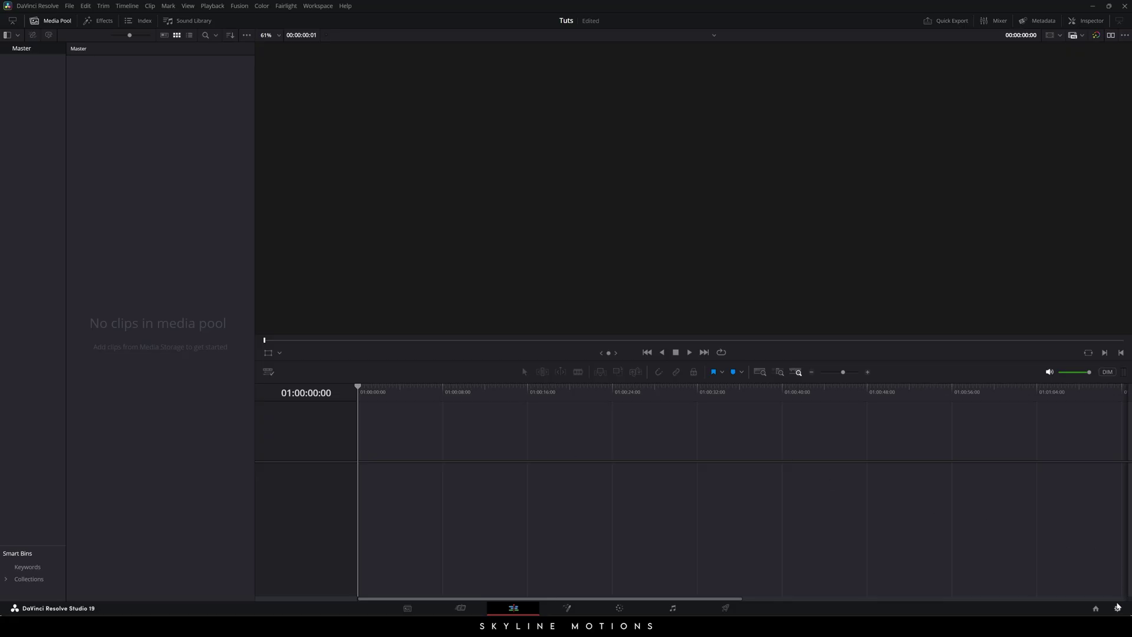
Check the project settings and keep the timeline at 1920 x 1080 HD without changes
click(1117, 608)
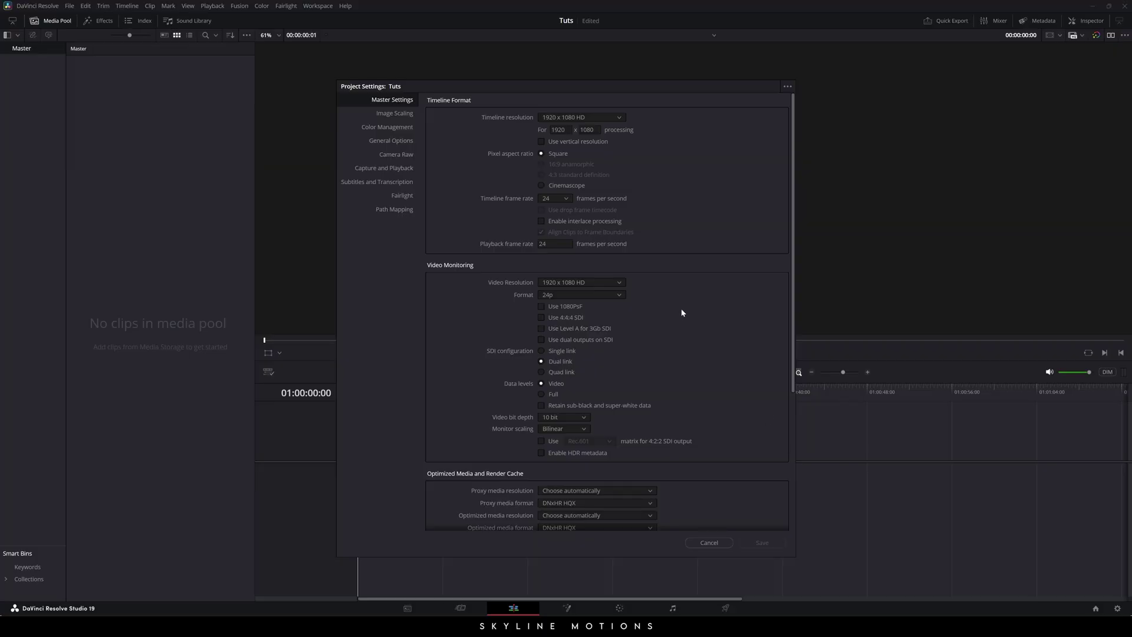
click(619, 120)
scroll(601, 177, down, 2)
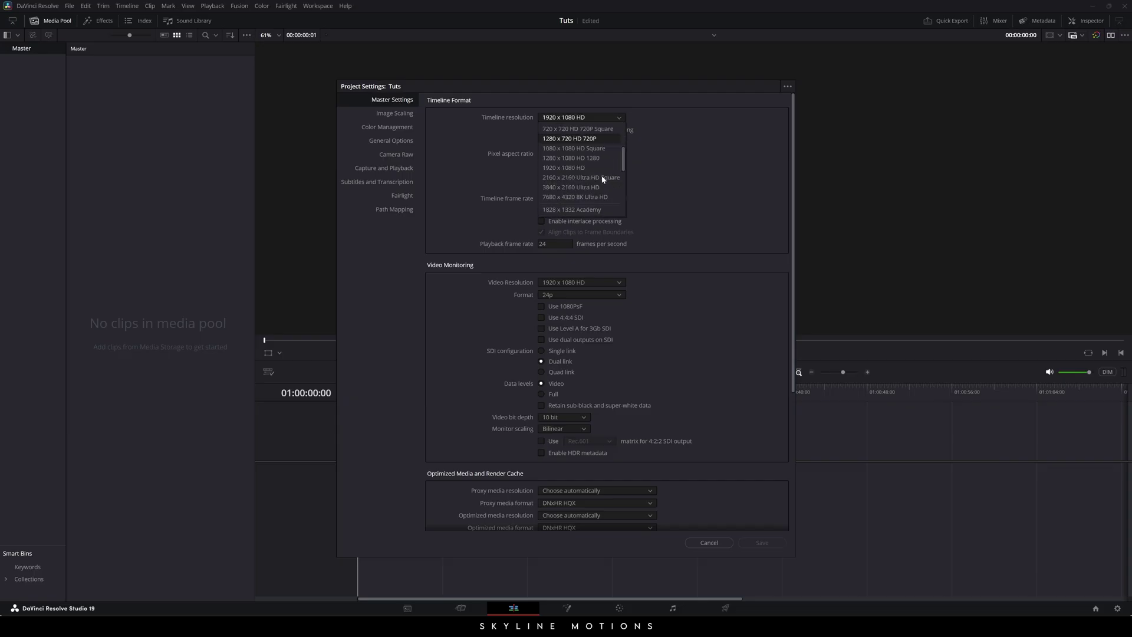
click(671, 193)
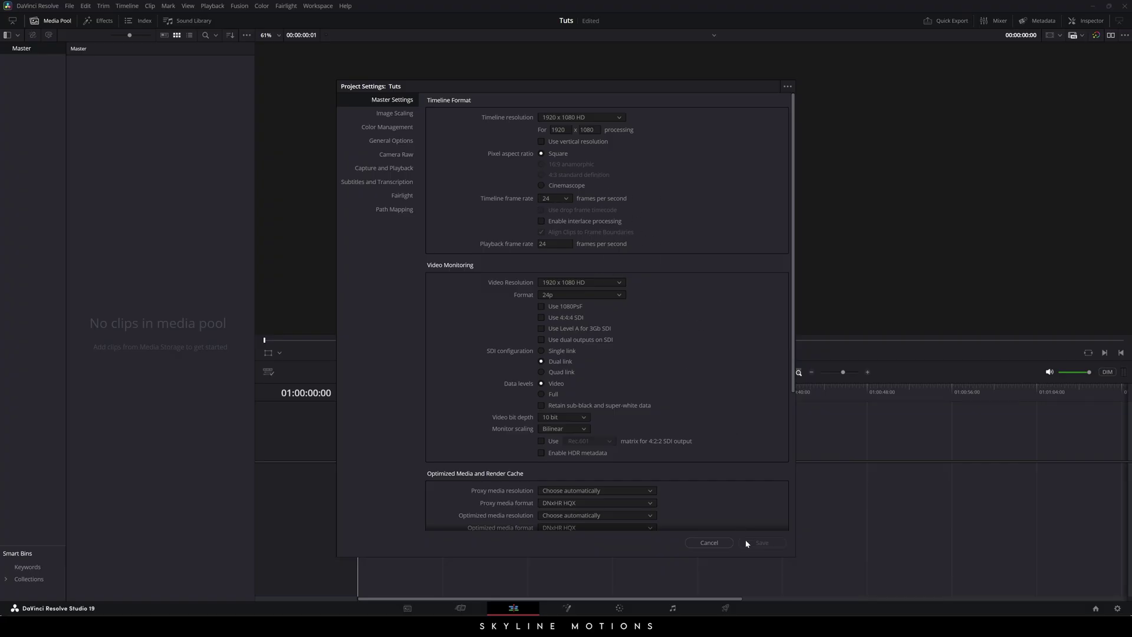
click(709, 542)
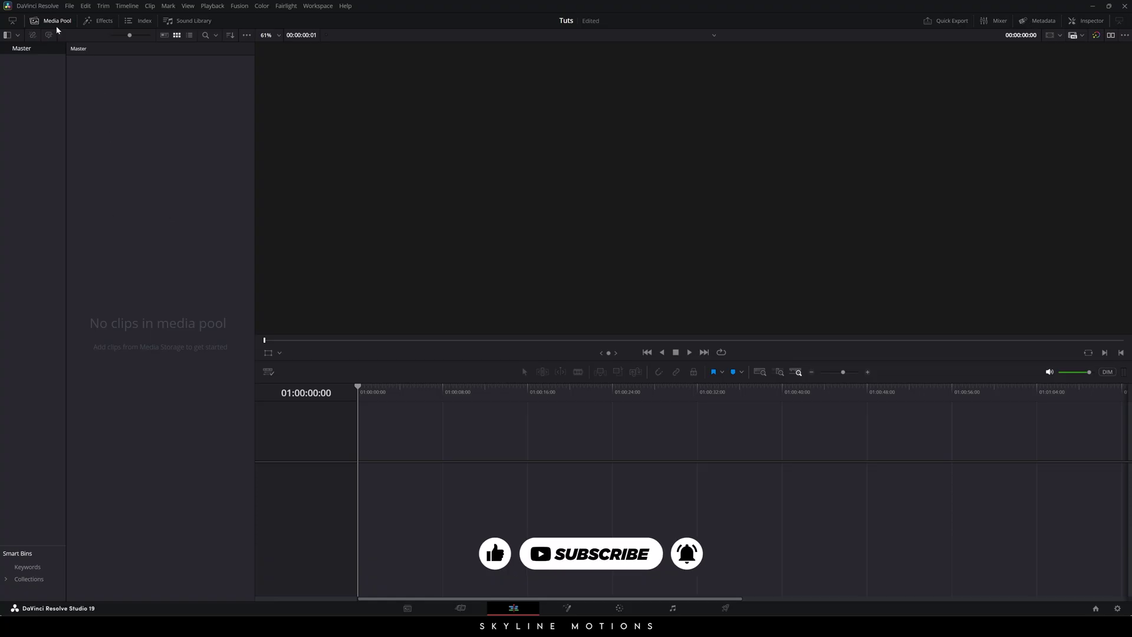
Import the 11721832-hd_1920_1080_30fps clip from Downloads, keeping the project frame rate
right_click(131, 204)
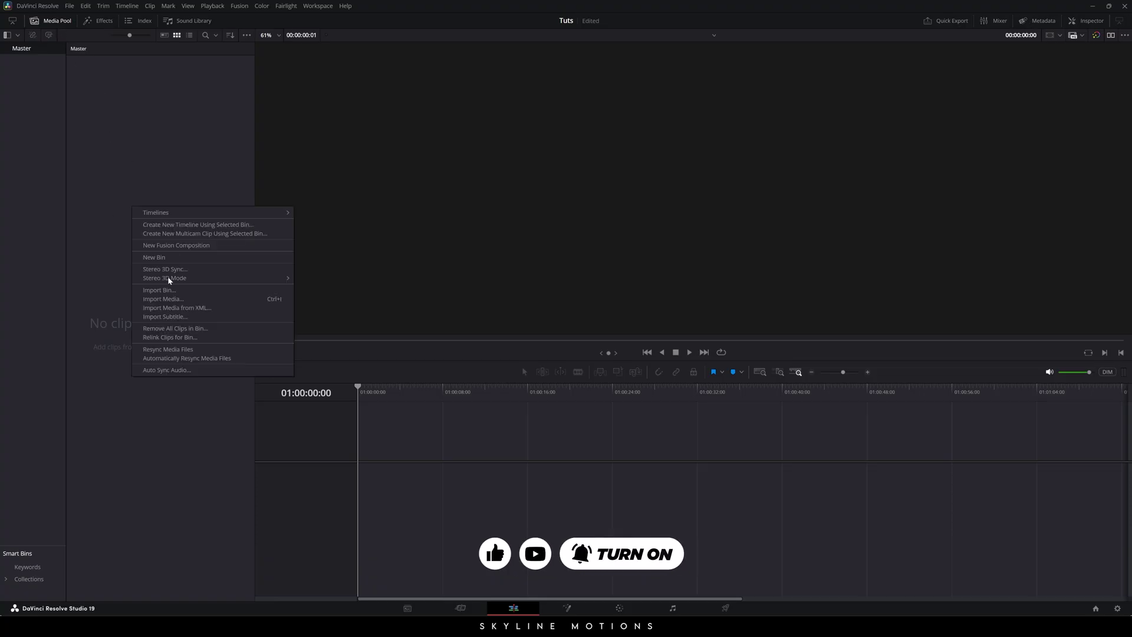
click(165, 299)
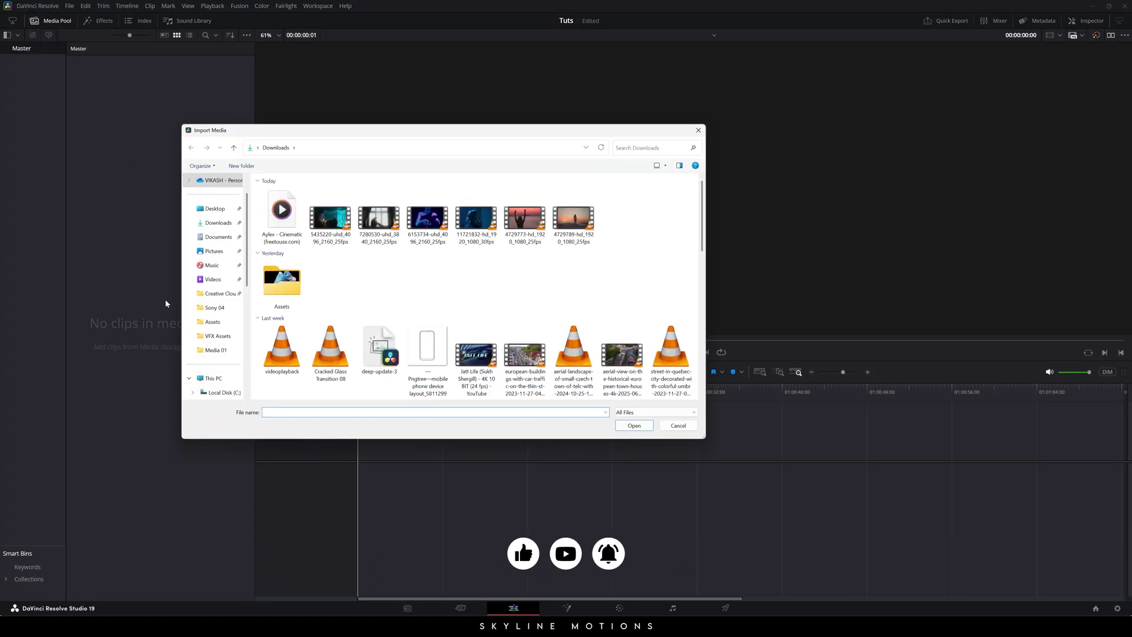
click(479, 237)
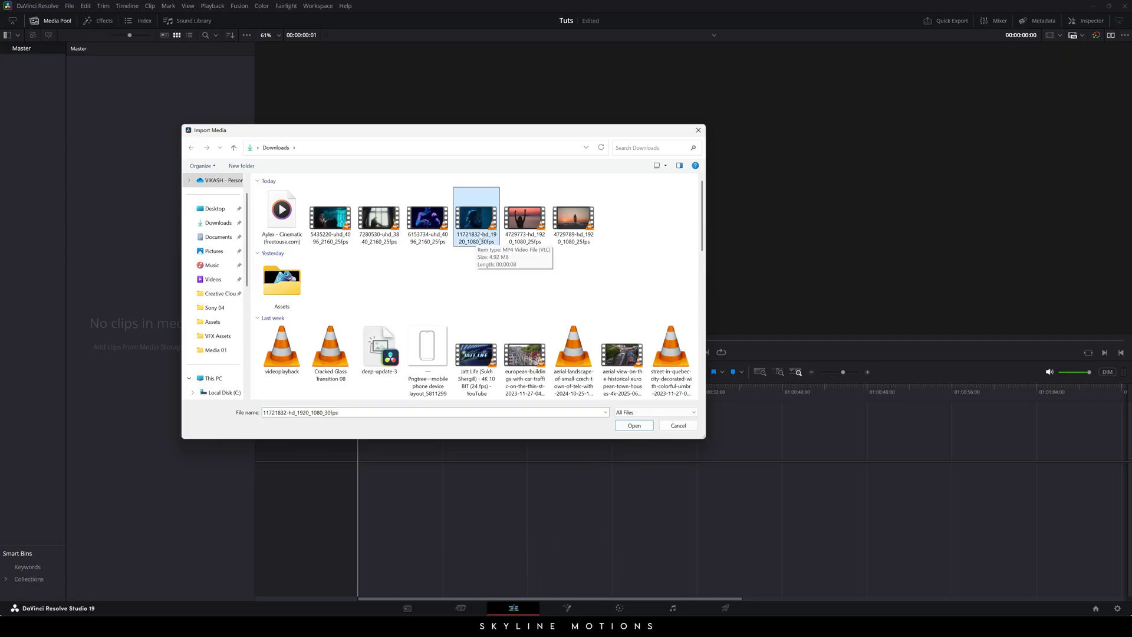
click(634, 425)
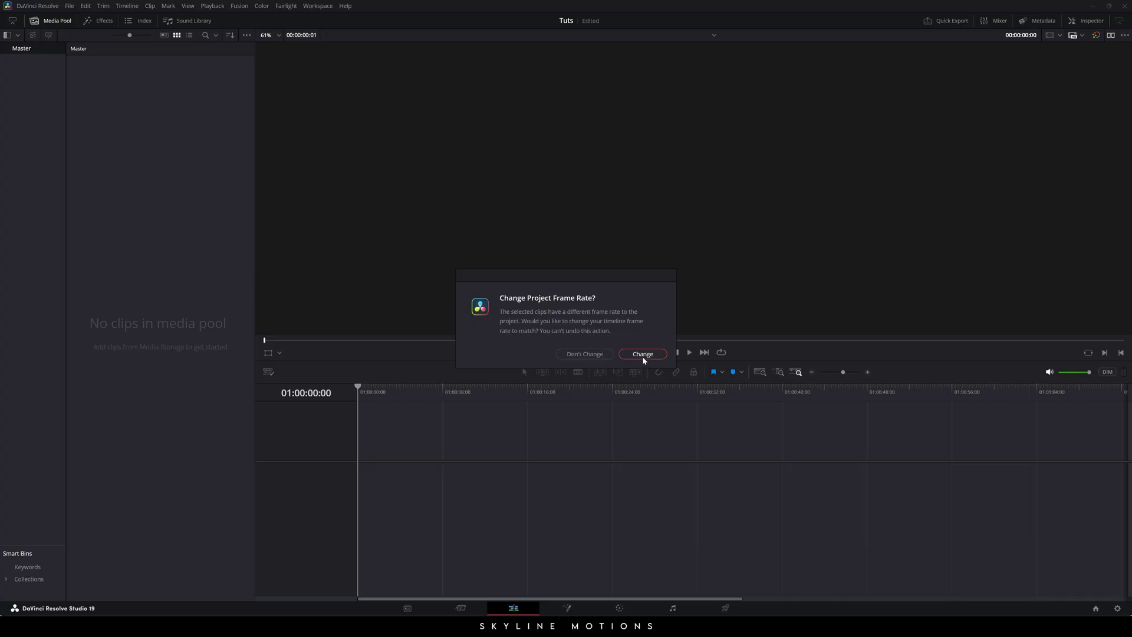
click(584, 354)
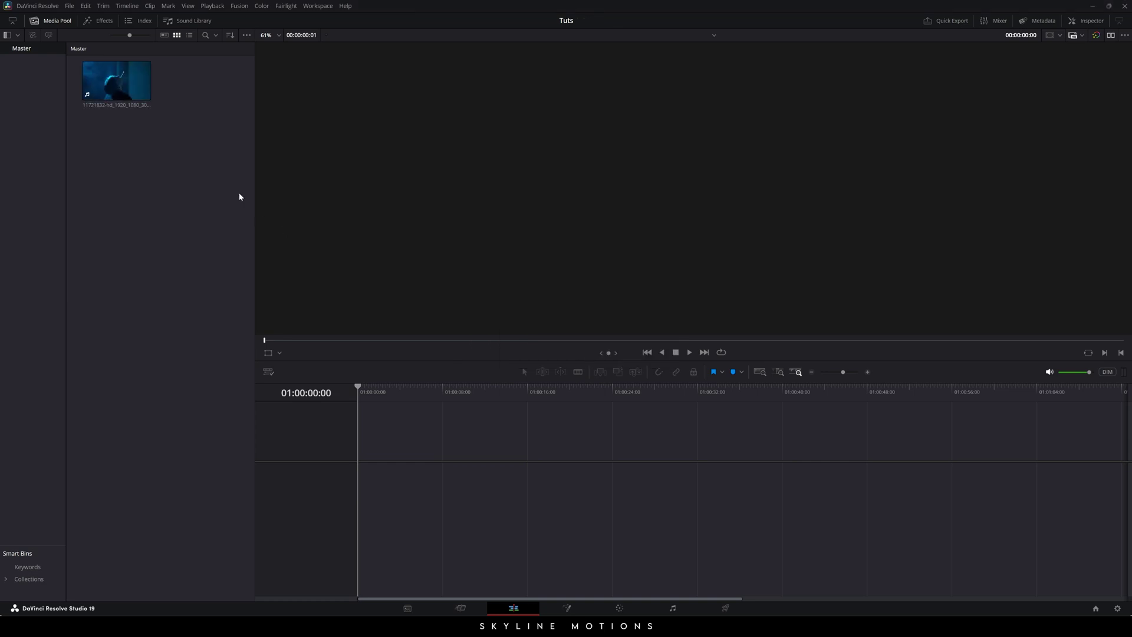
Put the clip onto a new timeline and delete its A1 audio
drag(147, 90, 383, 475)
click(444, 512)
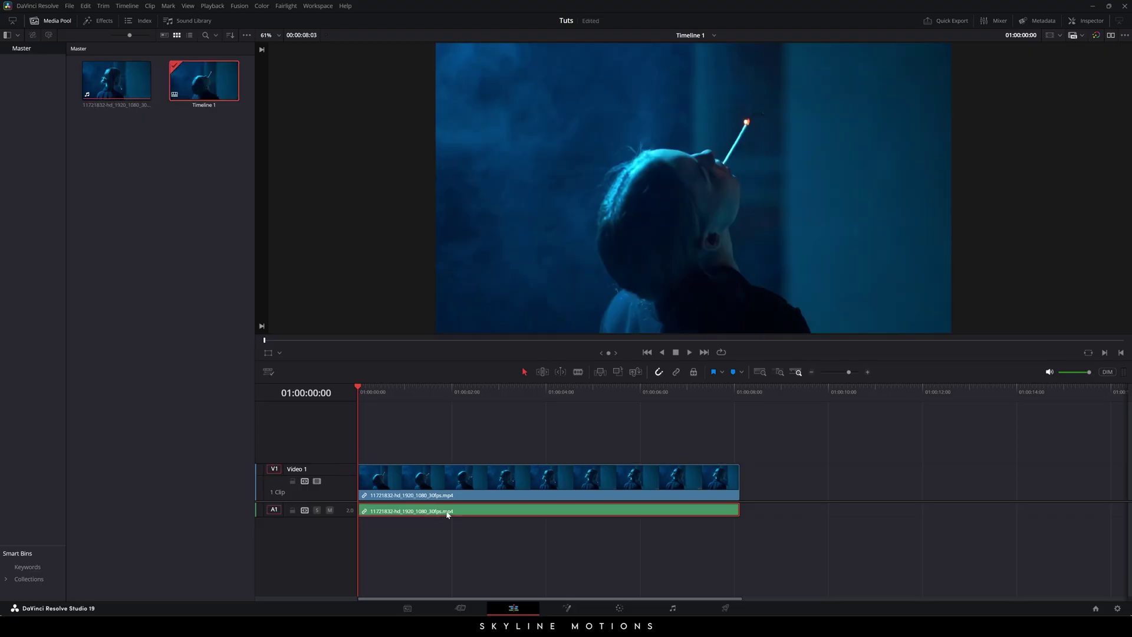
key(Delete)
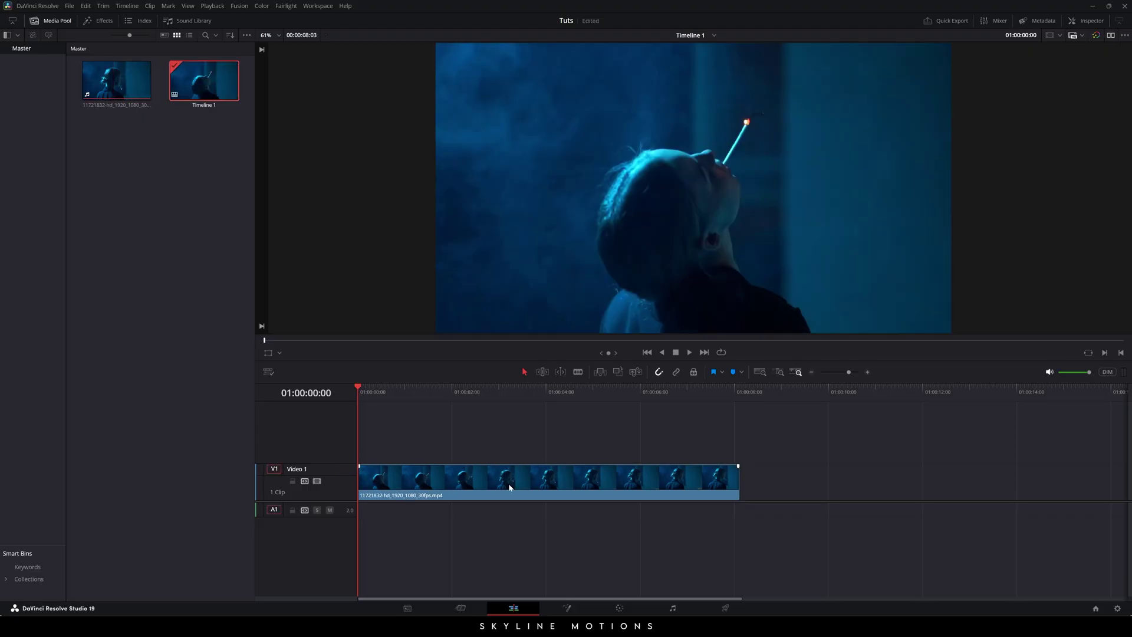
Trim the clip's end and shift it to start at 01:00:02:00
drag(392, 392, 705, 410)
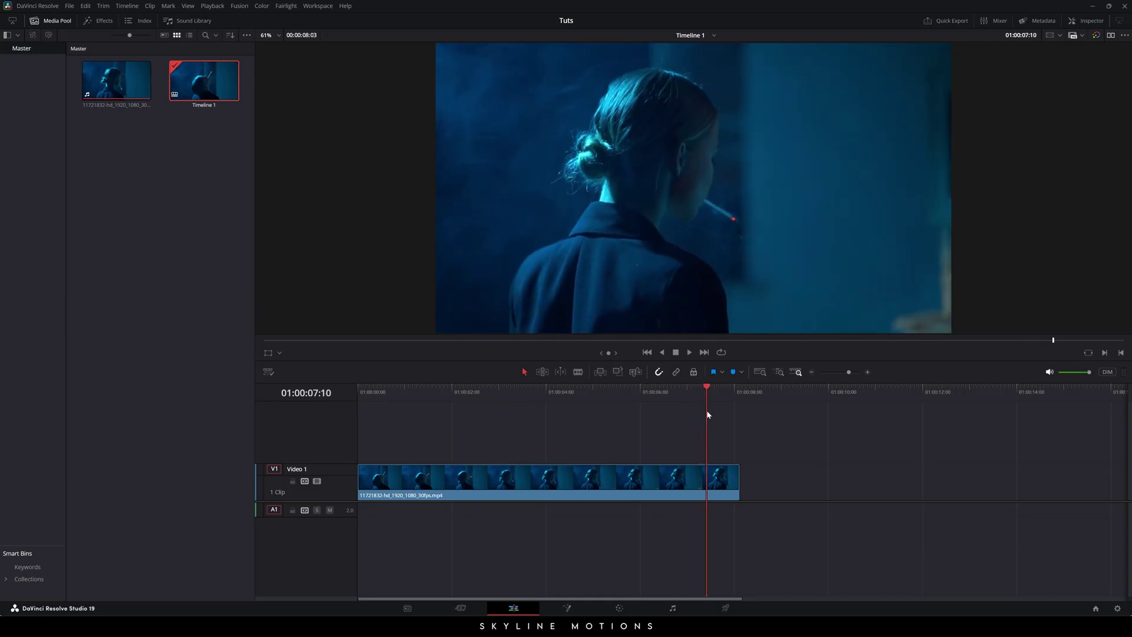
drag(736, 480, 707, 483)
click(450, 395)
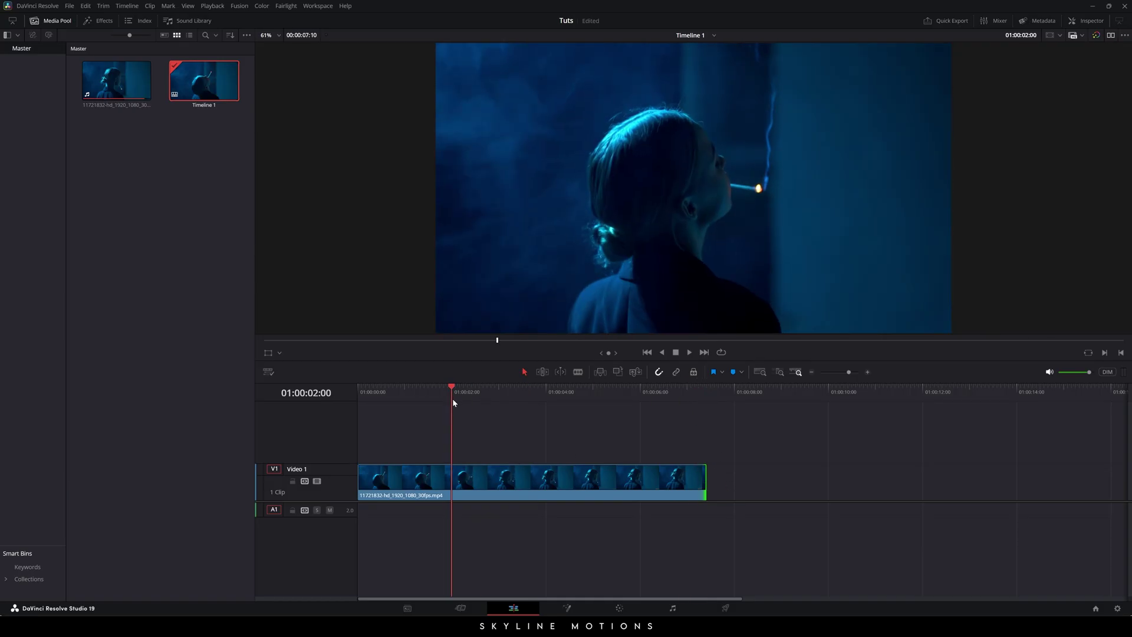
drag(397, 481, 491, 480)
Make the Video 1 track shorter
click(494, 454)
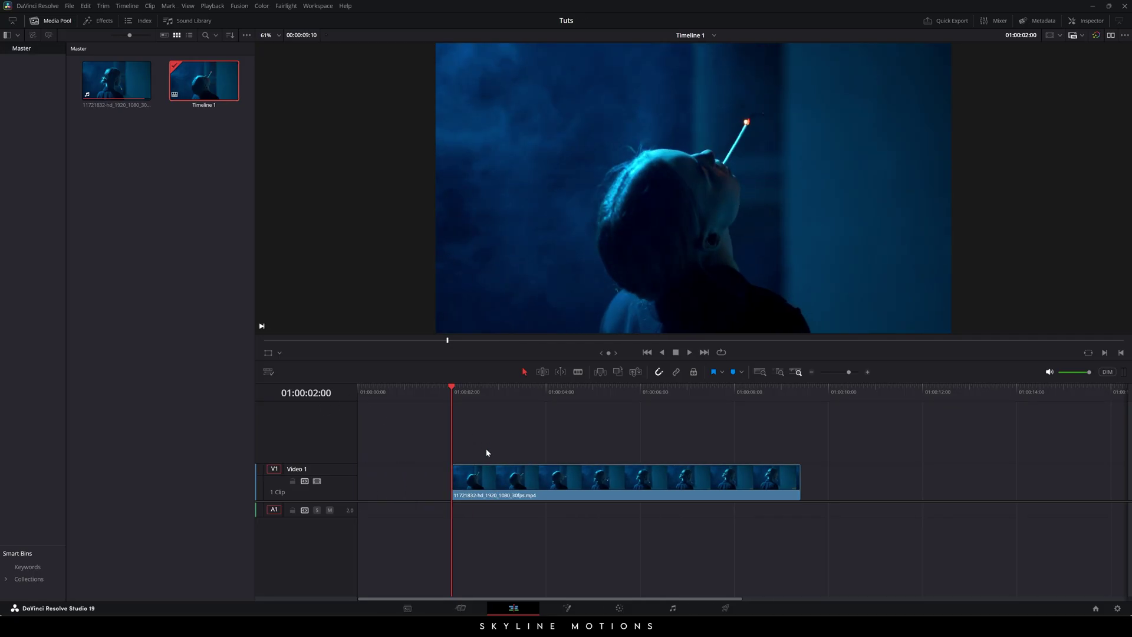
drag(364, 464, 364, 468)
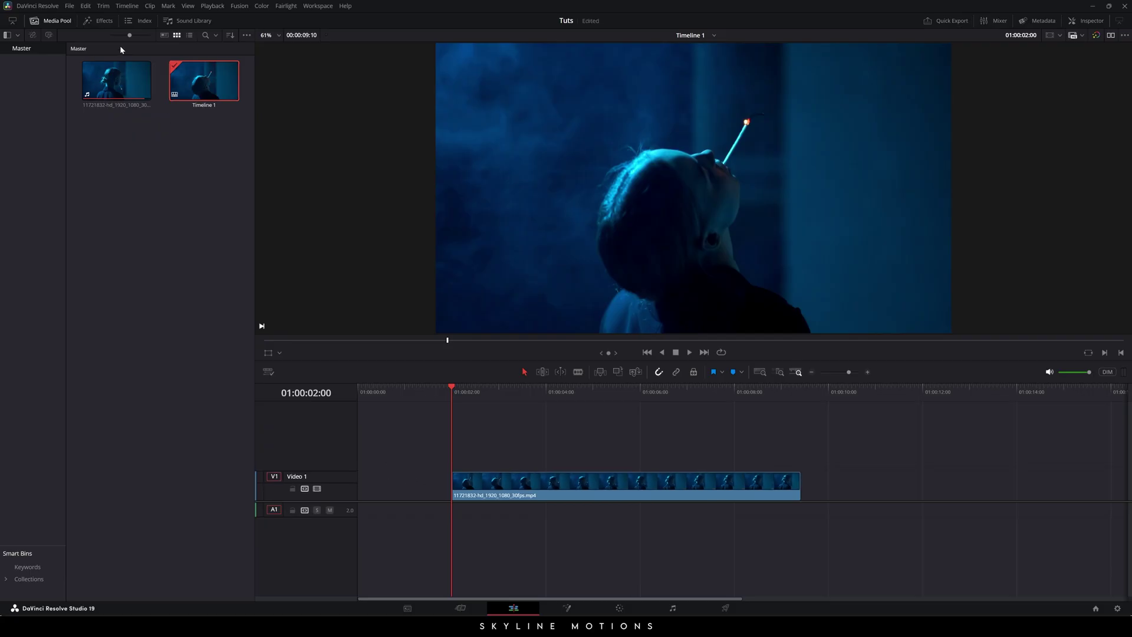
click(102, 22)
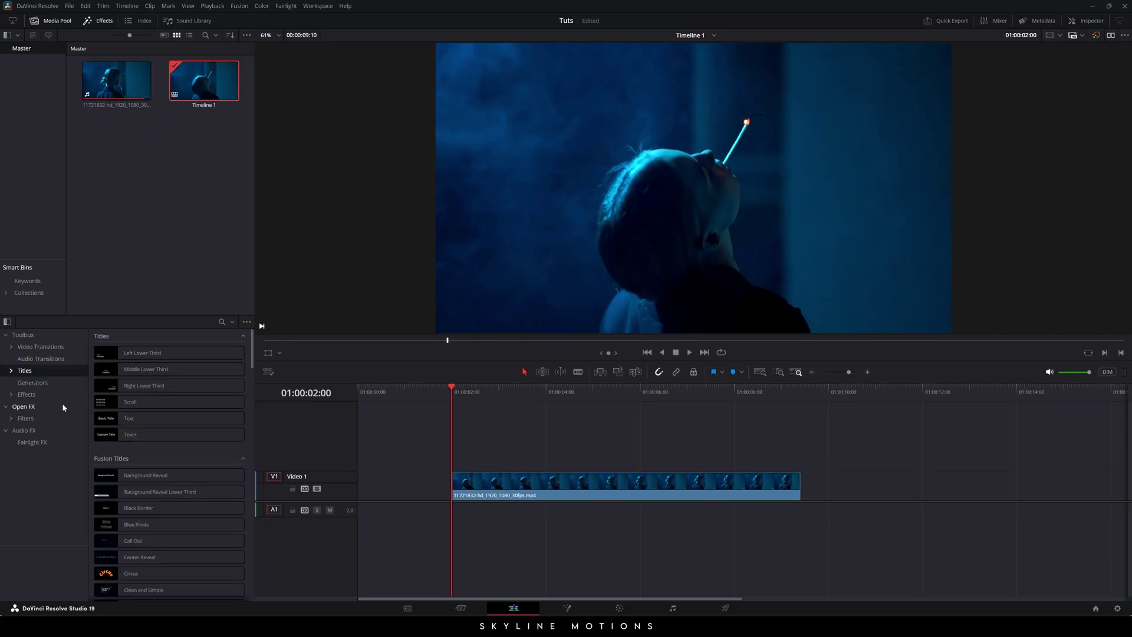
Add an Adjustment Clip on V2 ending at 01:00:03:00, aligned to the video clip's two-second start
click(27, 394)
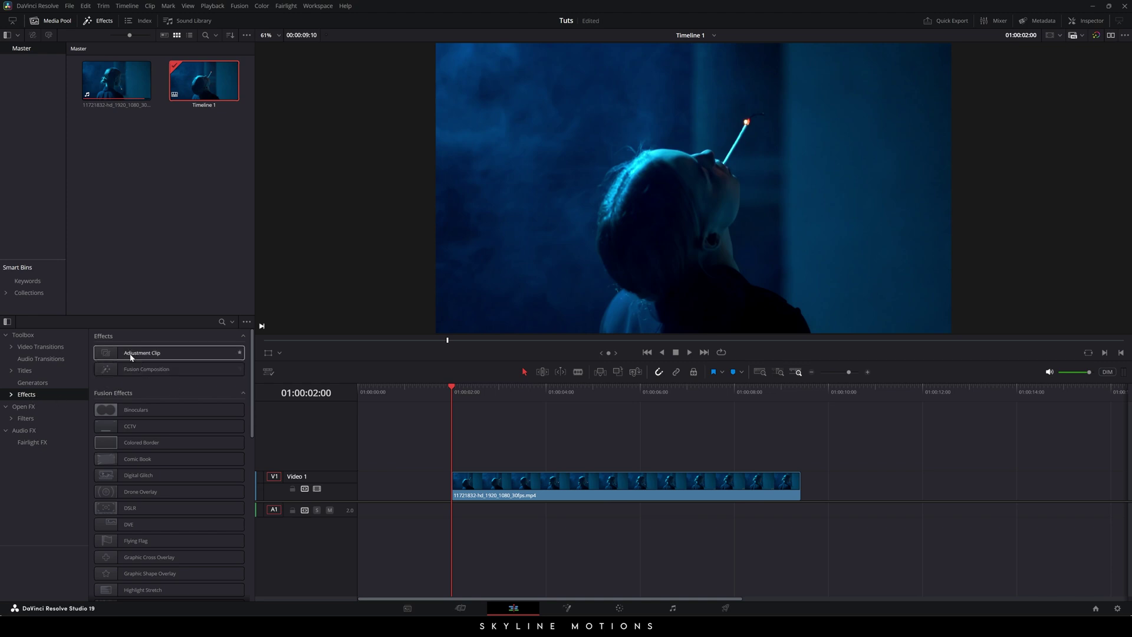
drag(143, 356, 359, 444)
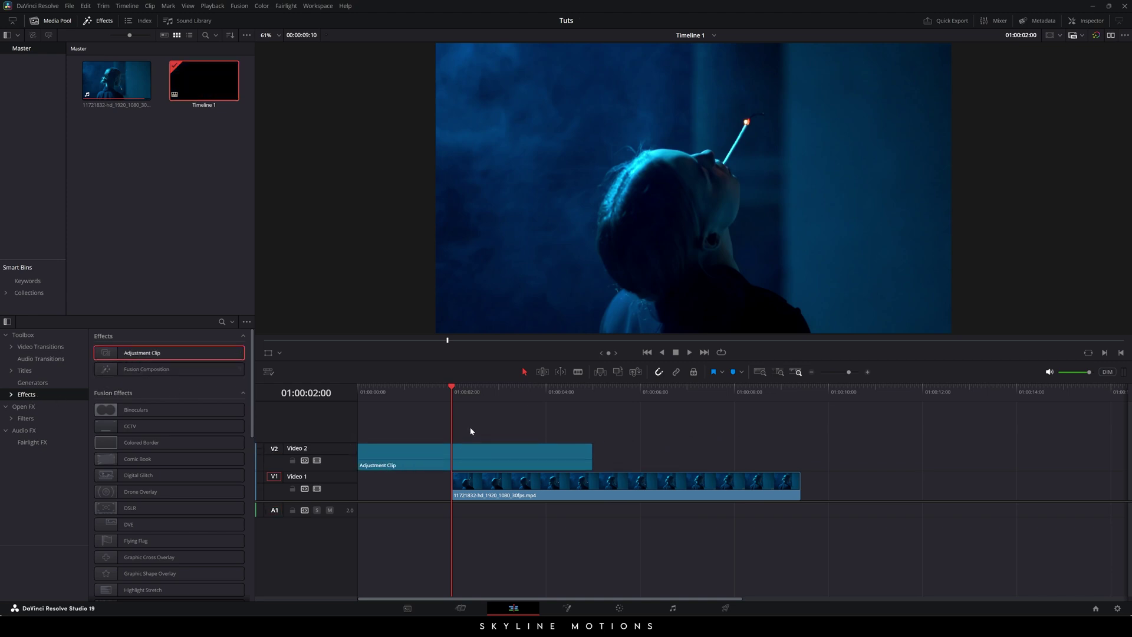
drag(453, 393, 500, 391)
drag(591, 457, 498, 458)
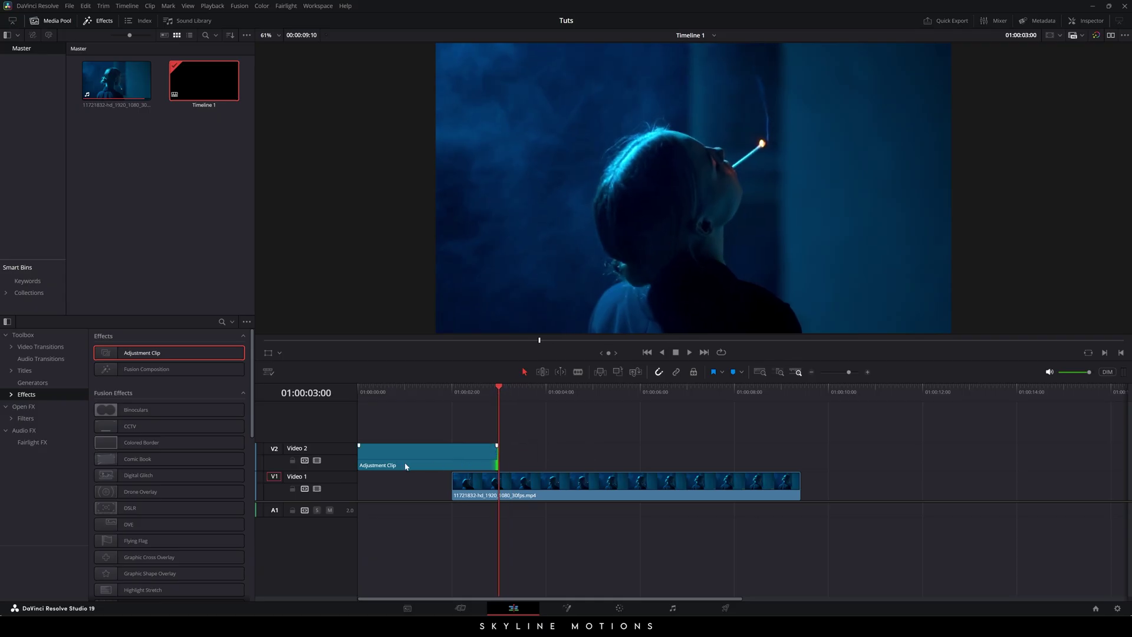
drag(386, 462, 485, 461)
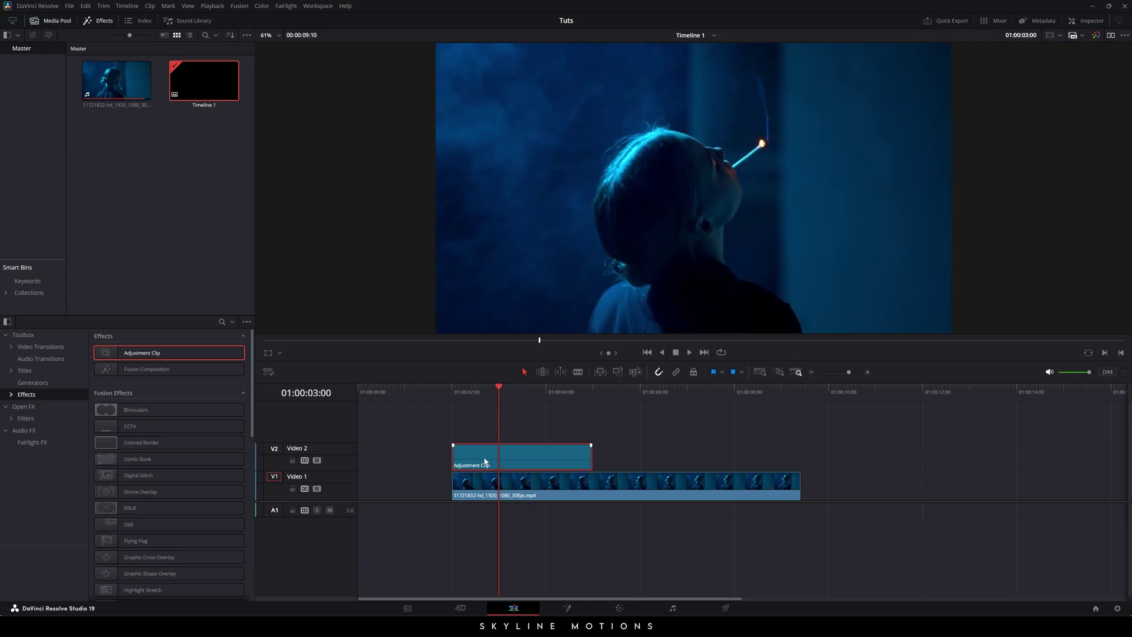
click(567, 609)
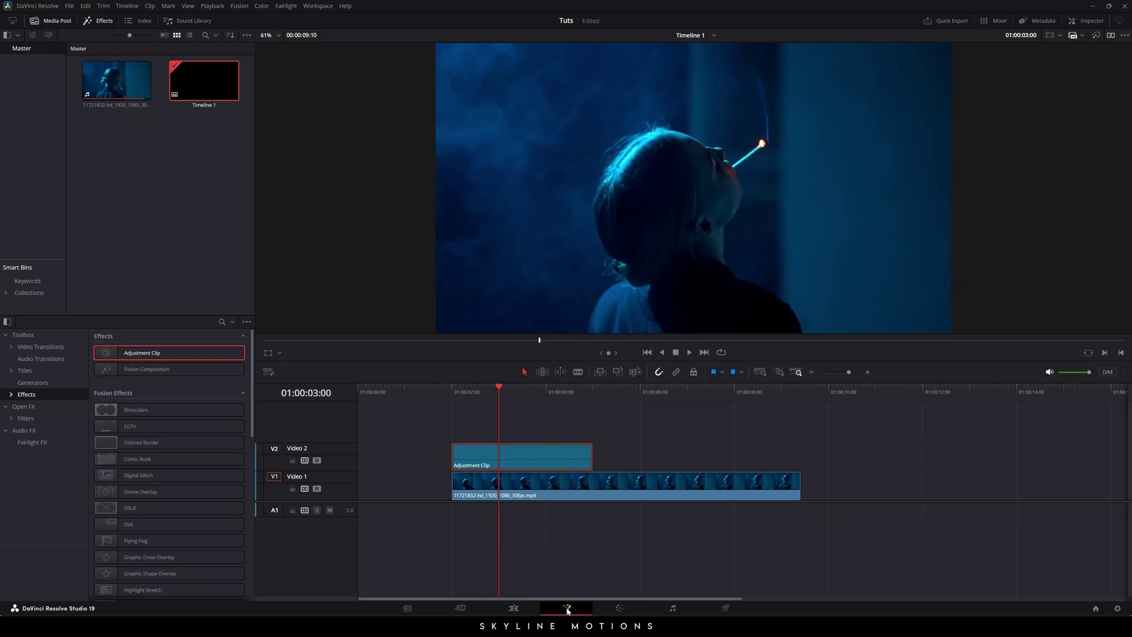
Add a Rectangle1 mask before MediaIn1 and widen it to full frame width
drag(266, 532, 400, 534)
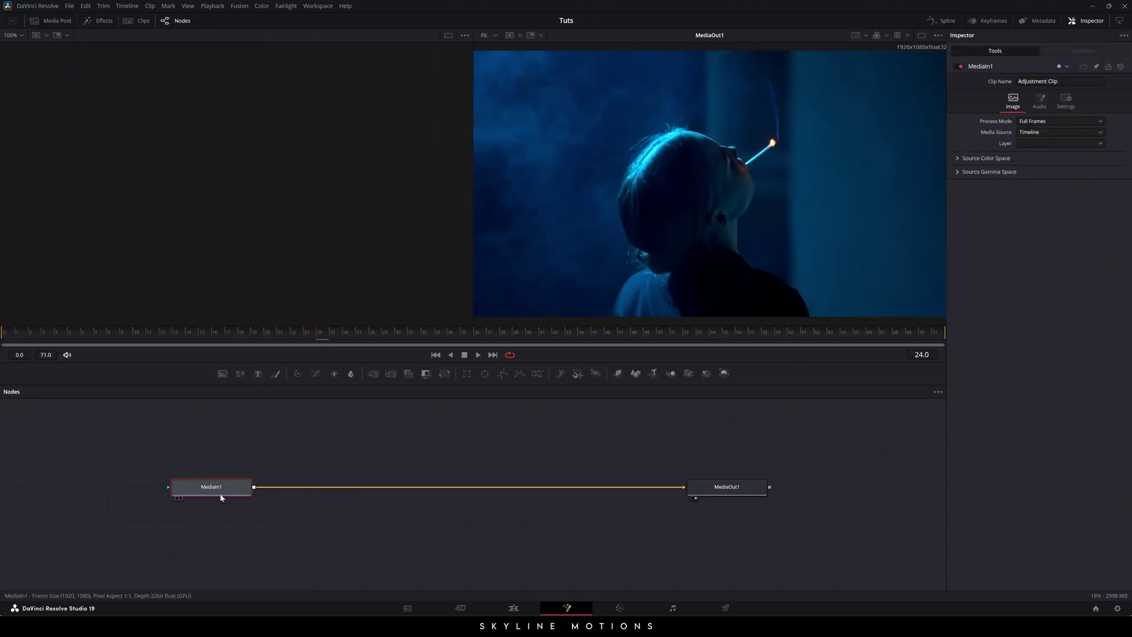
drag(215, 487, 412, 488)
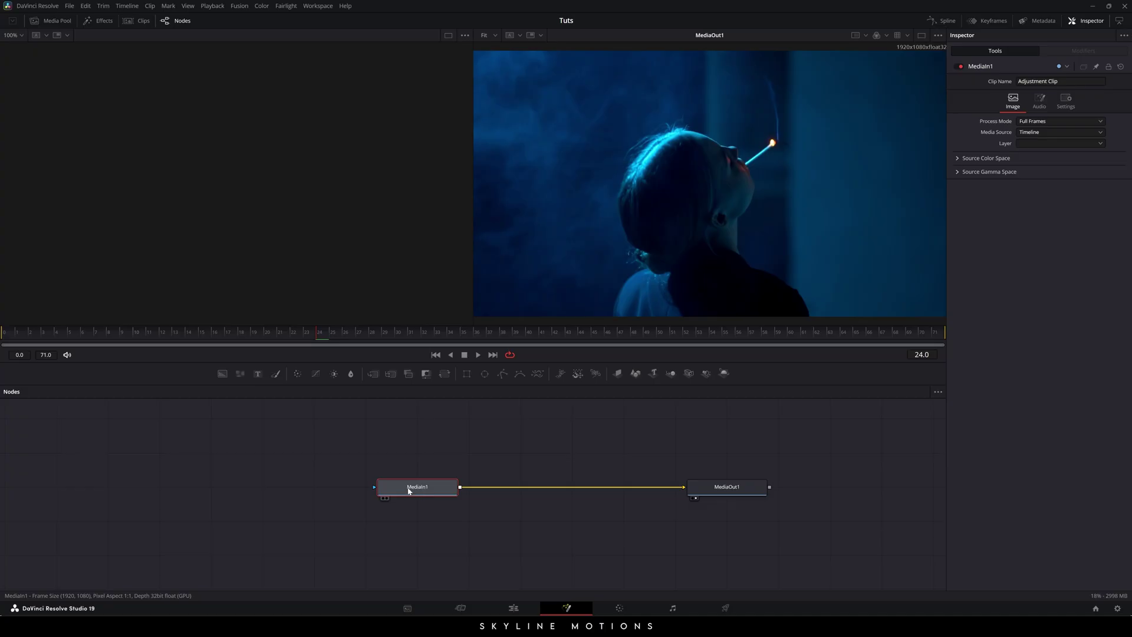
click(466, 376)
drag(424, 463, 331, 479)
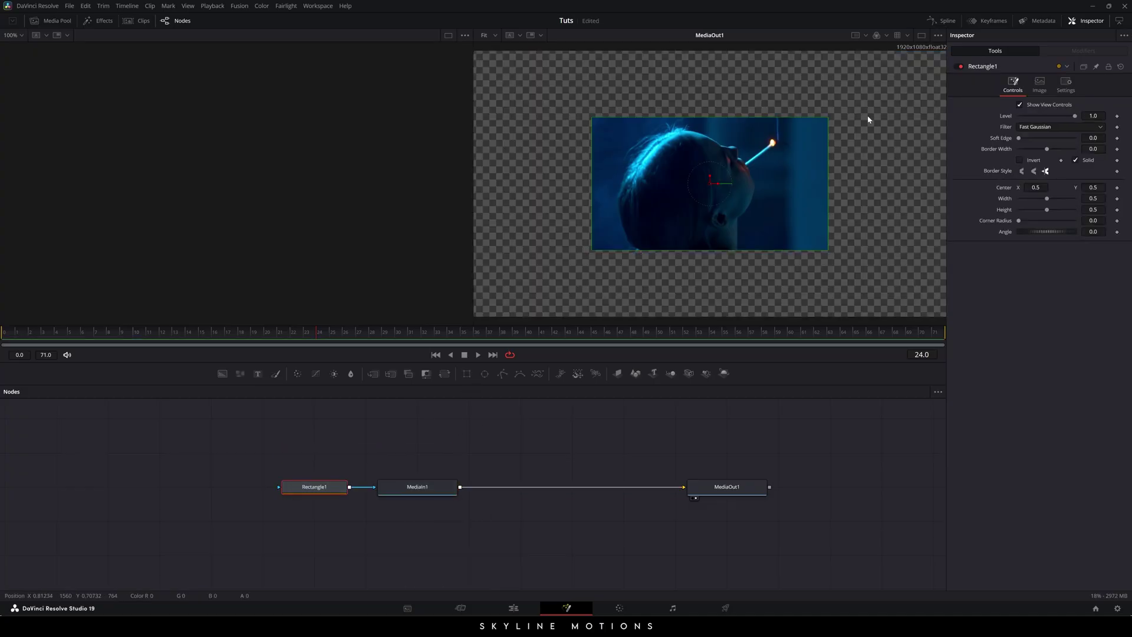
click(922, 35)
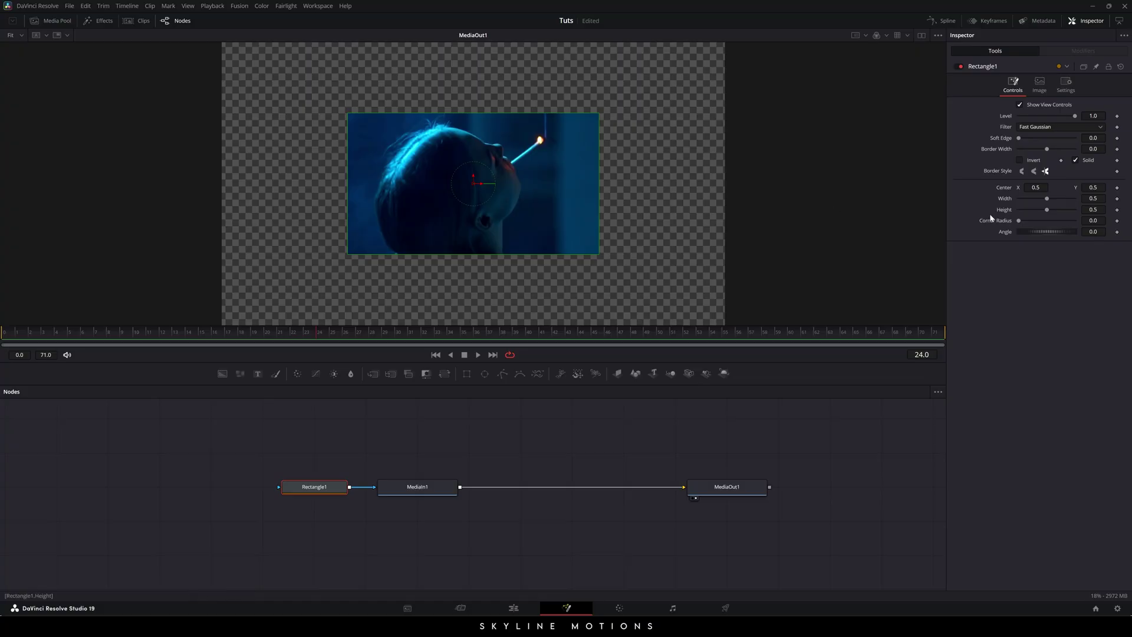
drag(1047, 198, 1075, 198)
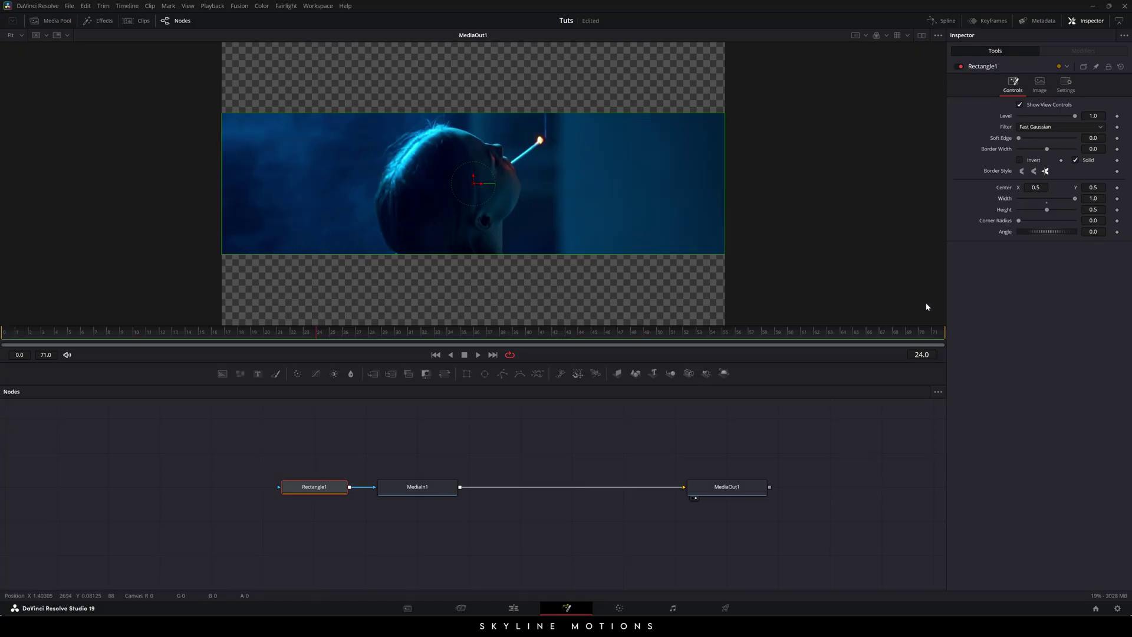
Keyframe Rectangle1 height at 1.0 on the last frame and 0 at frame 0
drag(522, 339, 964, 334)
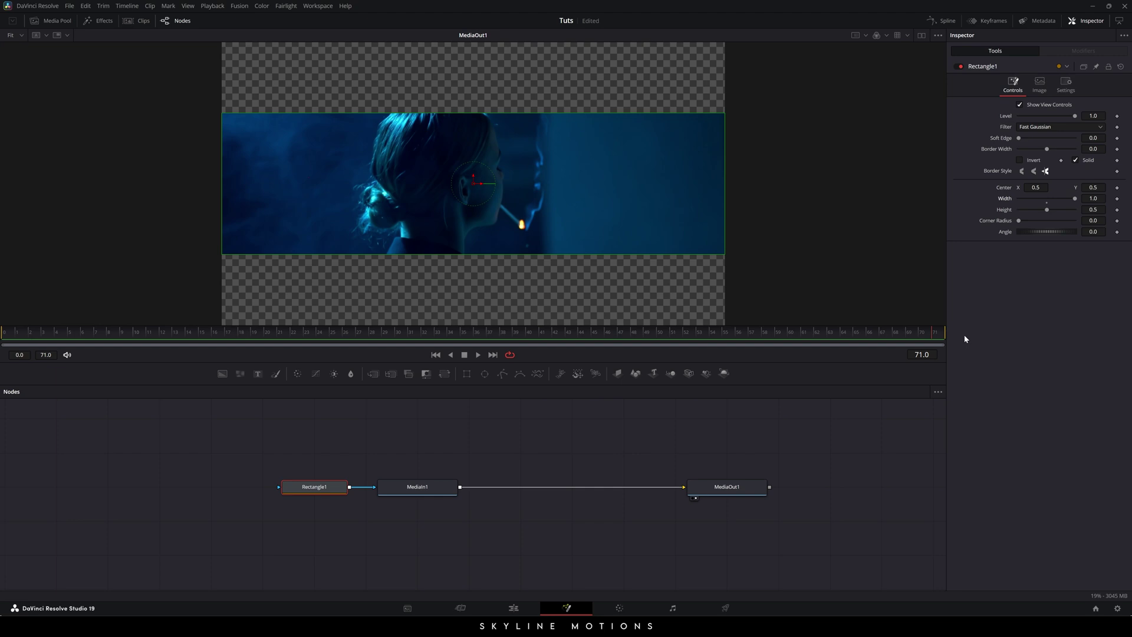
right_click(1012, 218)
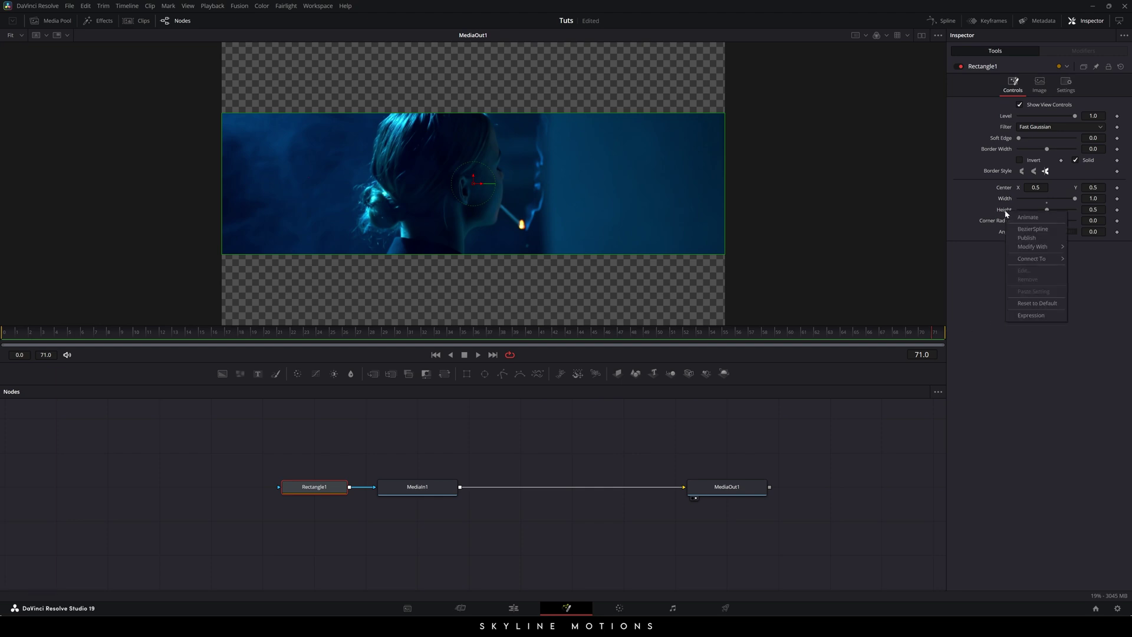
click(1027, 217)
drag(1047, 209, 1083, 216)
drag(635, 333, 1, 352)
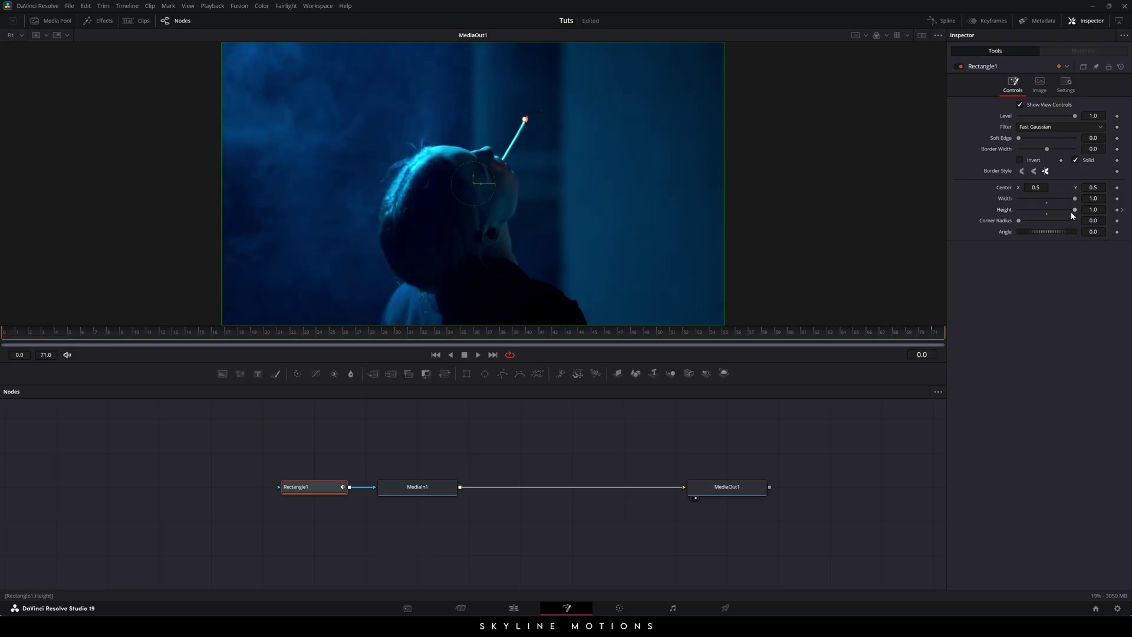
drag(1075, 209, 889, 266)
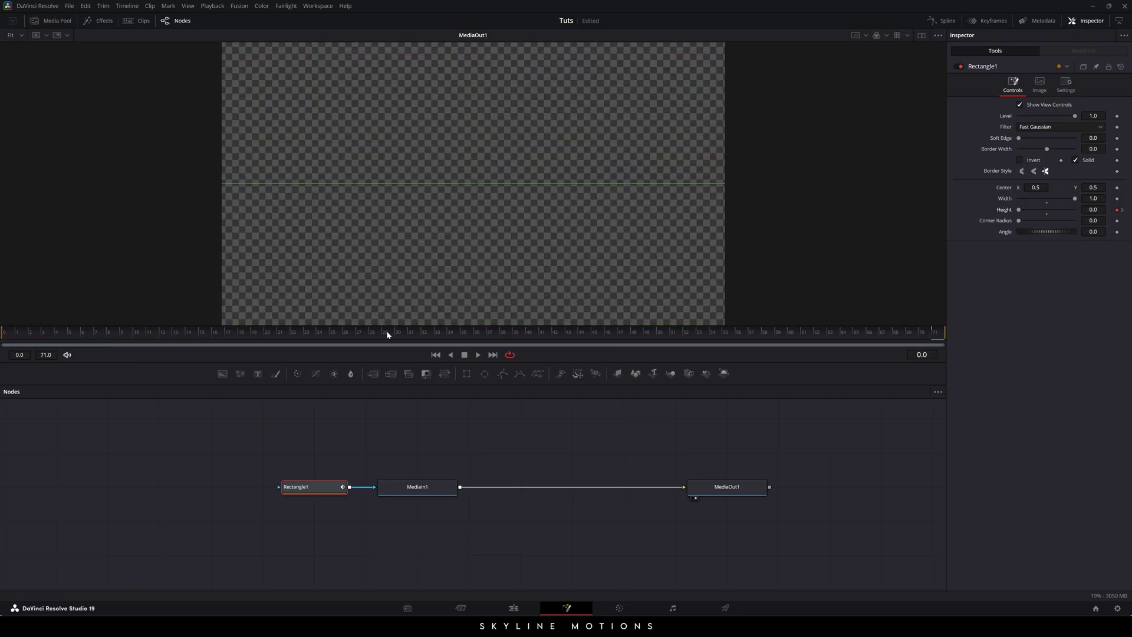
Smooth all Height keyframes in the Spline editor and play back the letterbox reveal
click(942, 21)
key(F4)
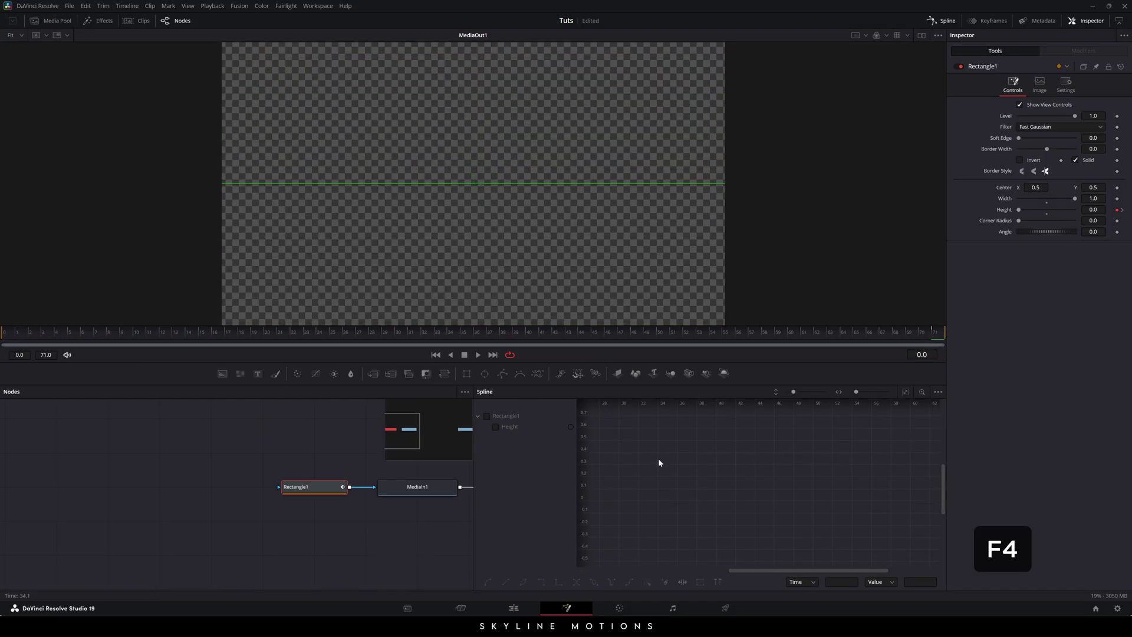
click(25, 427)
click(905, 392)
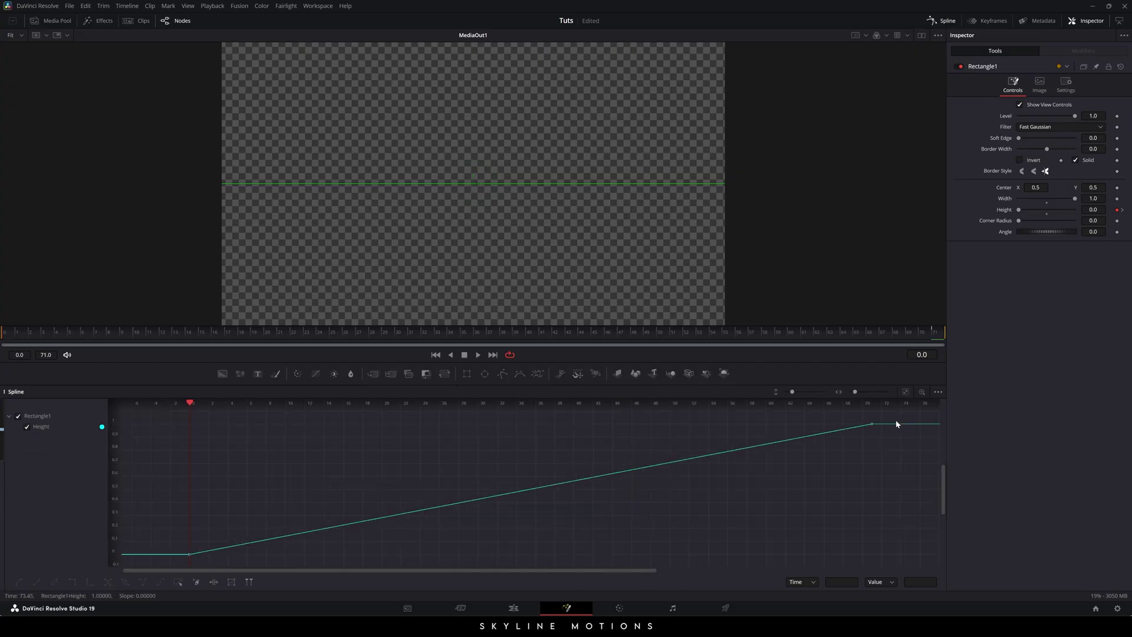
drag(892, 416, 173, 563)
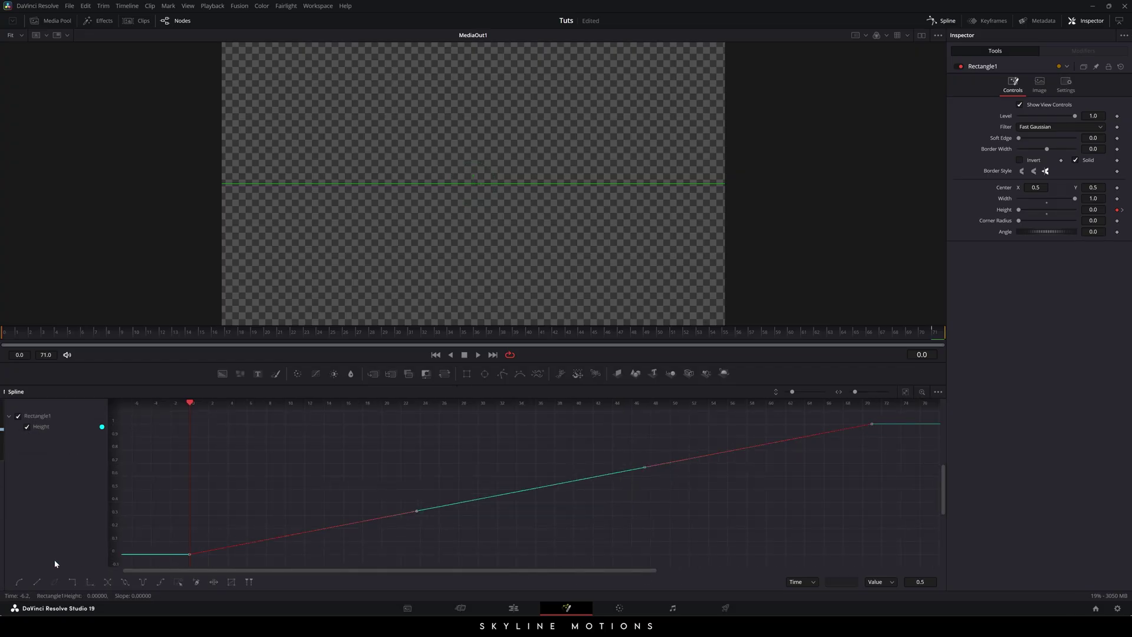
click(23, 582)
key(space)
click(941, 21)
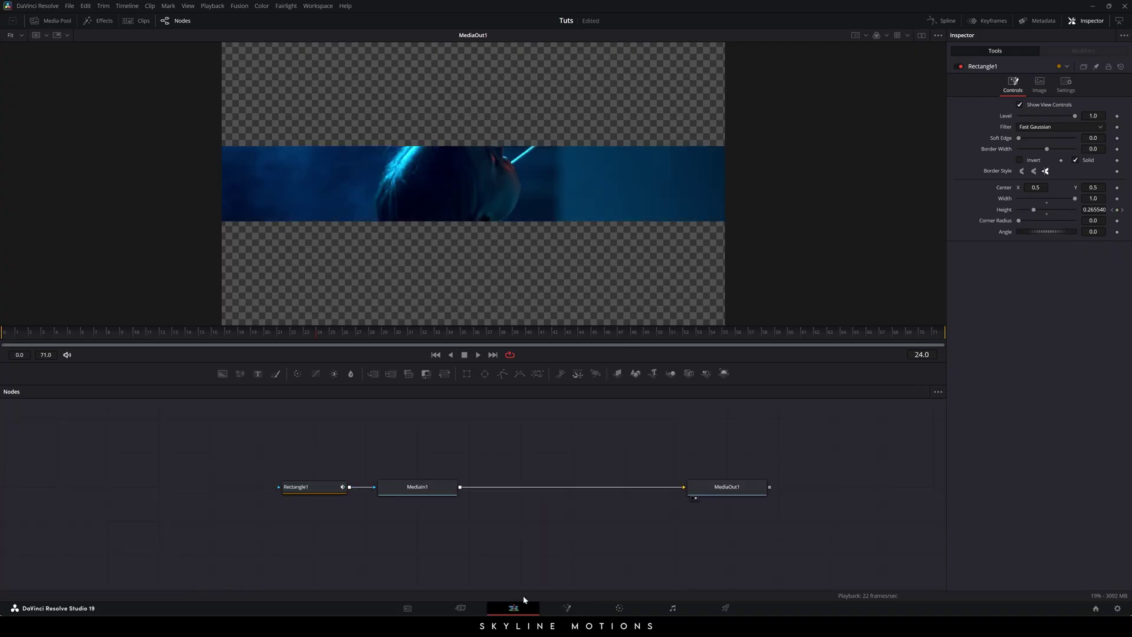
Back on the Edit page, preview the reveal and place a Text+ title on a new V3 track
click(513, 608)
key(space)
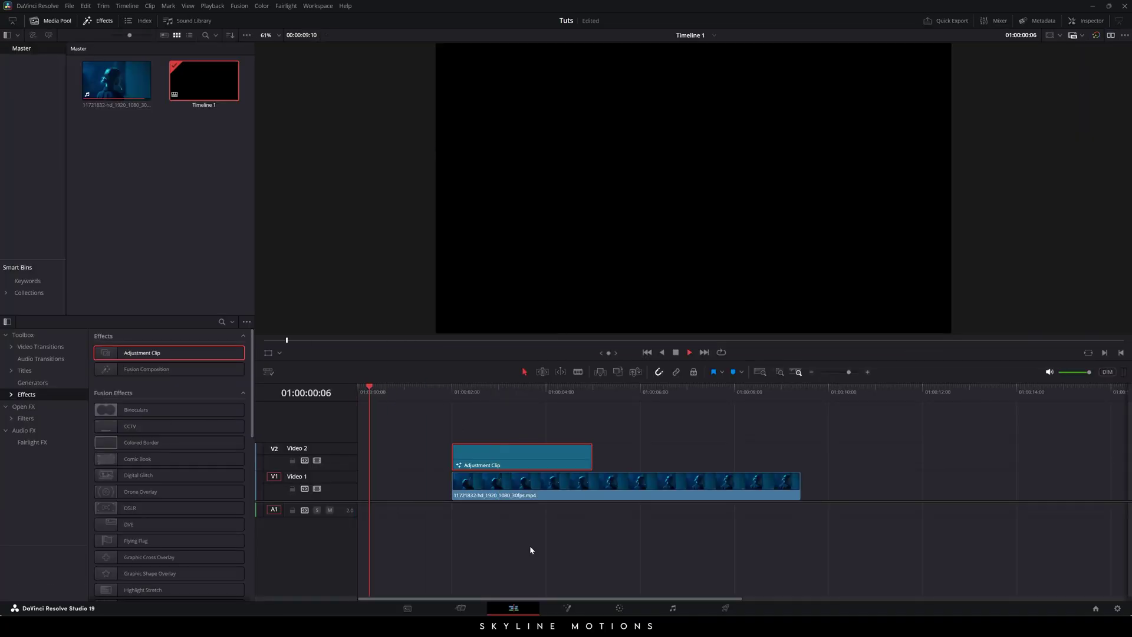
click(532, 551)
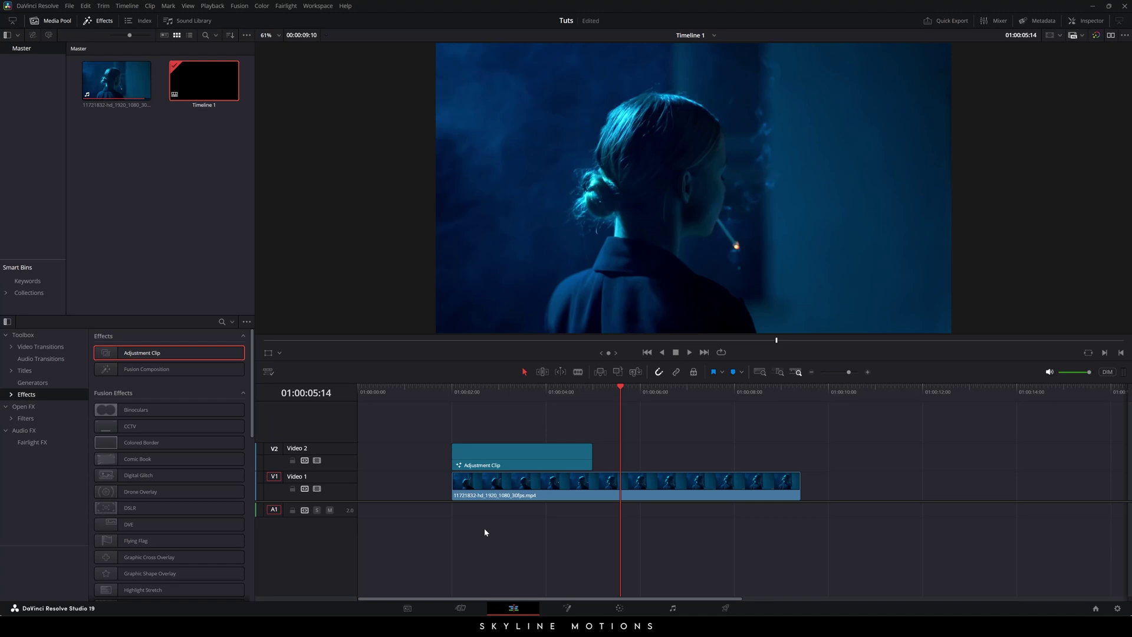
click(27, 371)
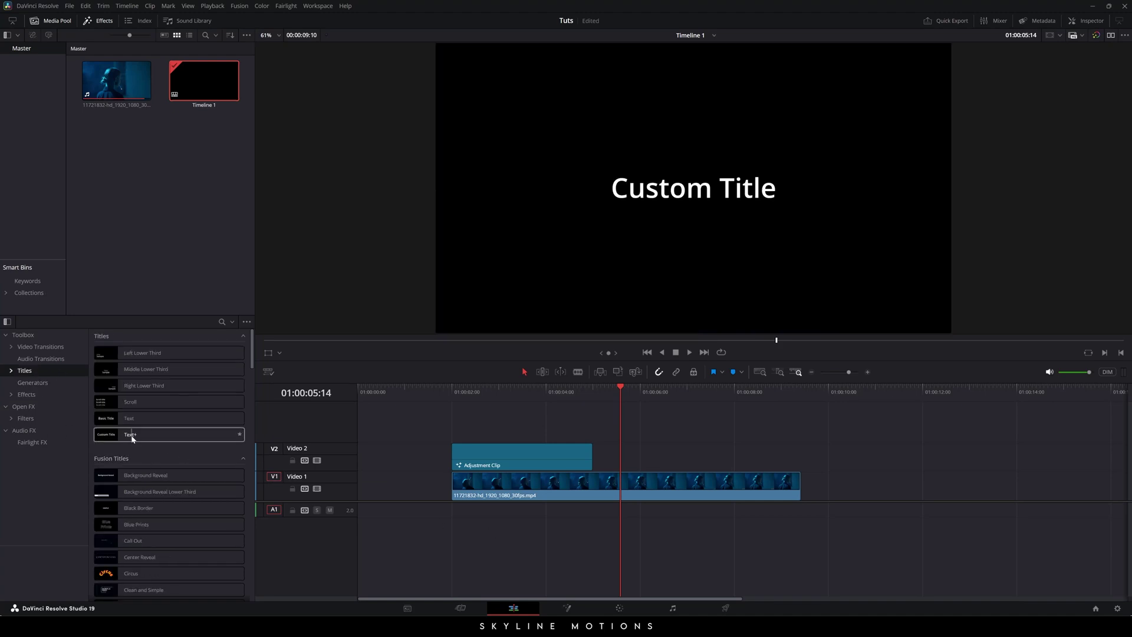
drag(132, 437, 454, 434)
Extend the title to about seven seconds and start it 12 frames in
drag(519, 419, 426, 419)
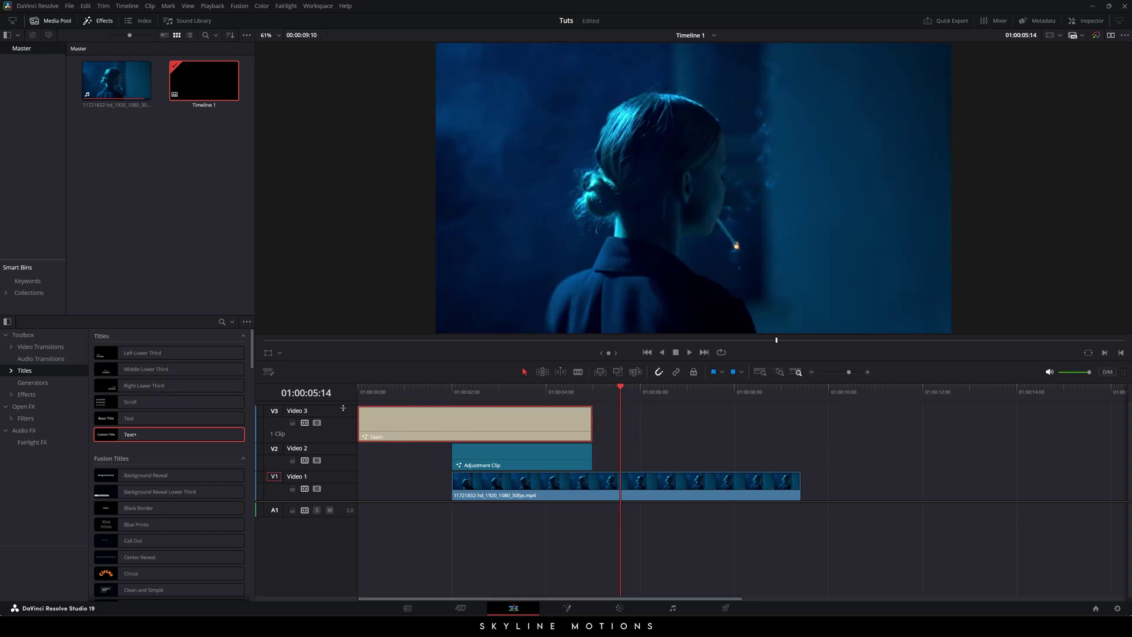
click(685, 396)
key(Right)
drag(591, 429, 684, 431)
drag(480, 394, 405, 398)
drag(378, 436, 425, 441)
drag(366, 395, 381, 394)
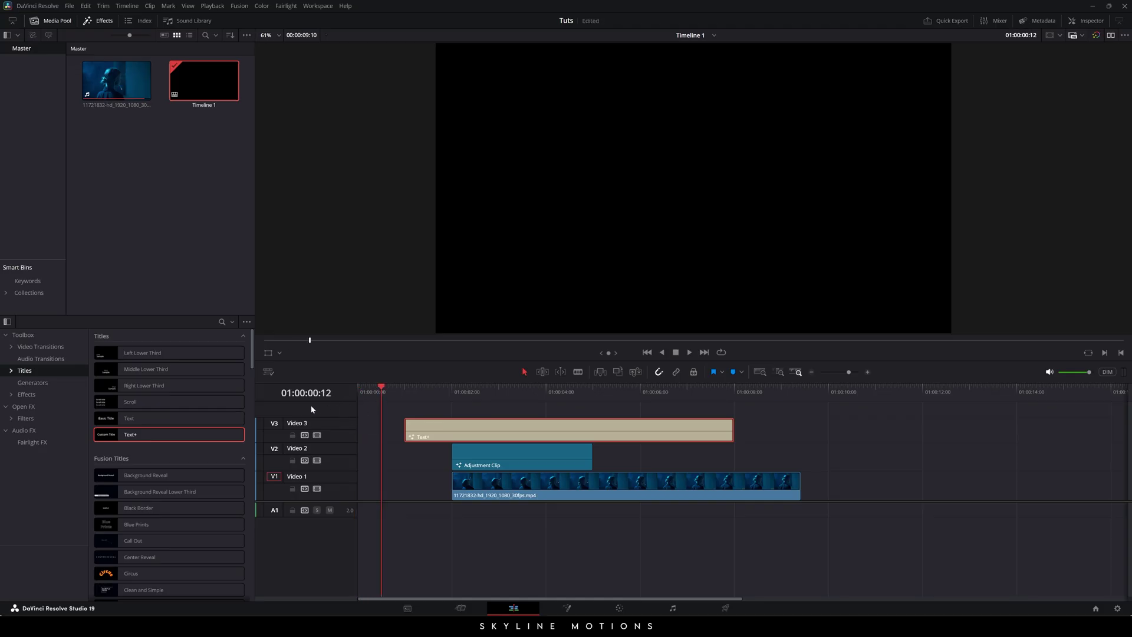
drag(444, 434, 422, 428)
Replace the placeholder title text with GANGSTER
key(space)
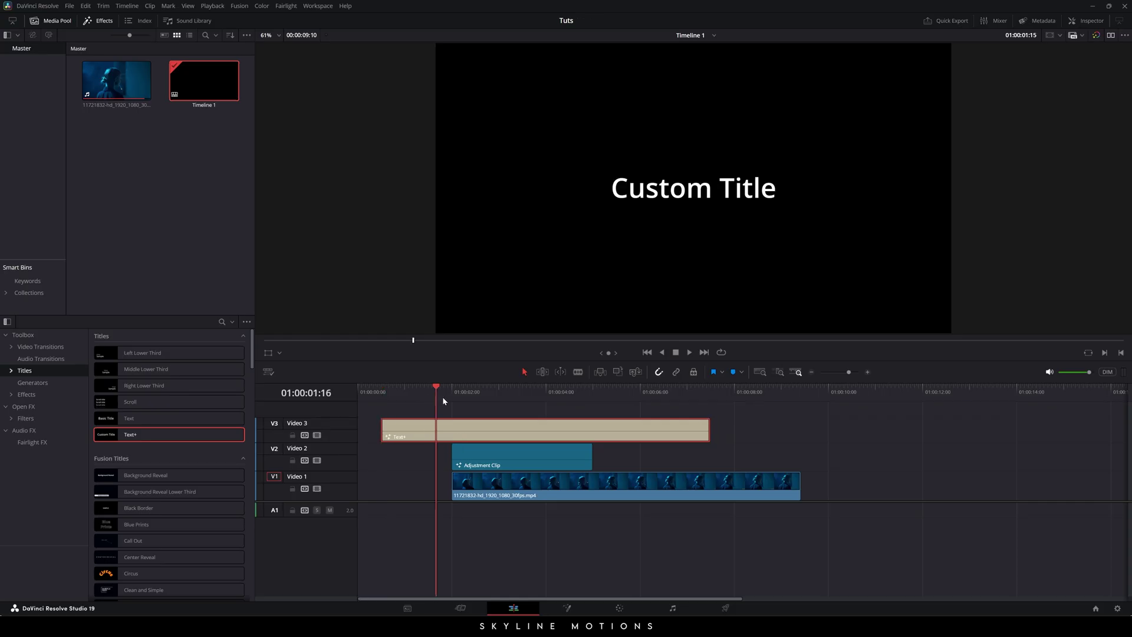
click(1085, 20)
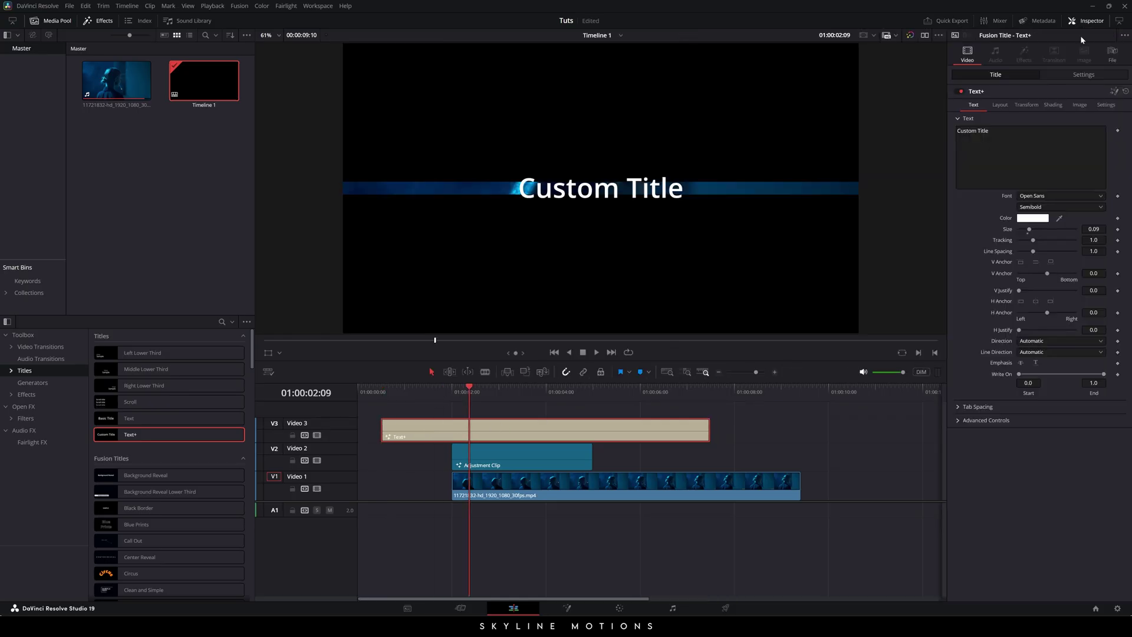
key(ctrl+a)
key(BackSpace)
text(GANGSTER)
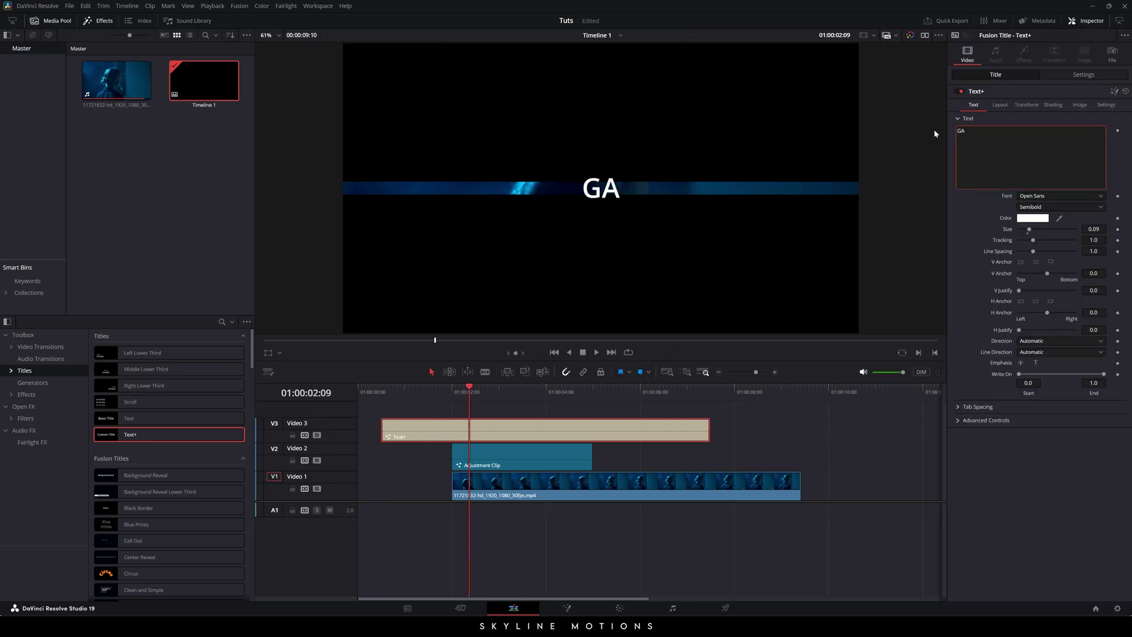
Set the title font to Gobold Extra1 at size 0.2
click(1036, 197)
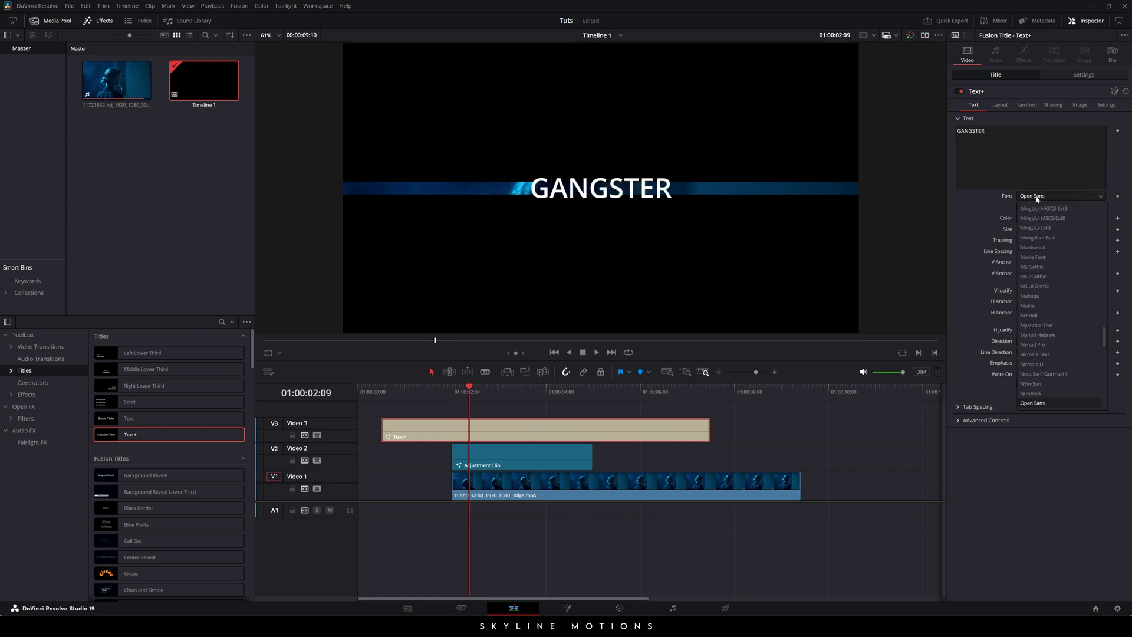
key(g)
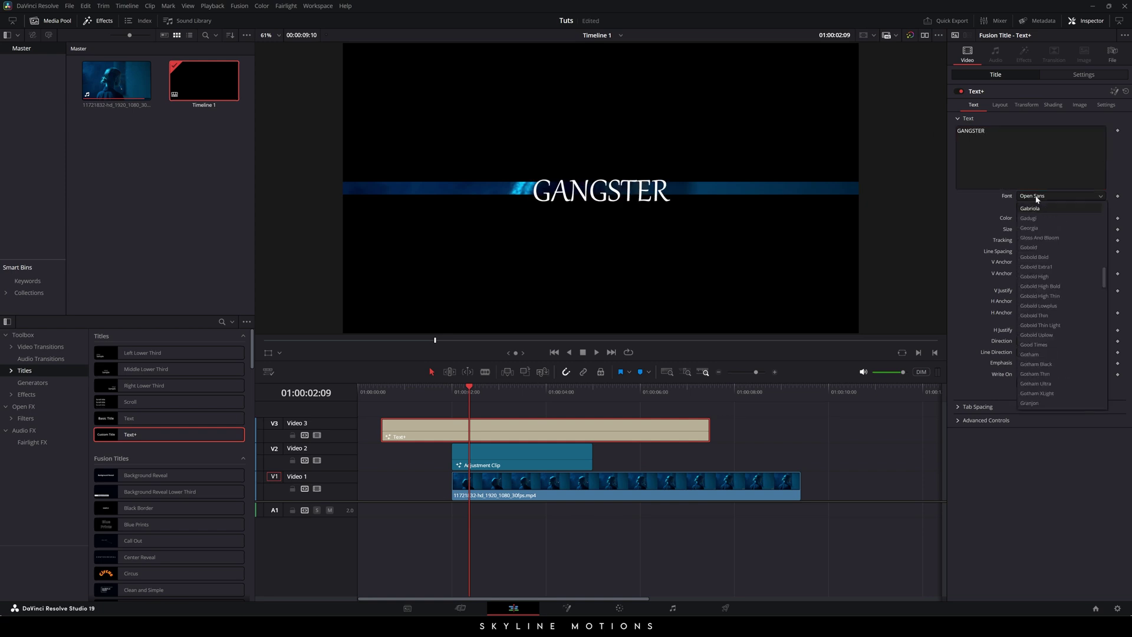
click(1043, 267)
drag(1031, 234, 1038, 232)
click(1100, 229)
text(0.2)
key(Tab)
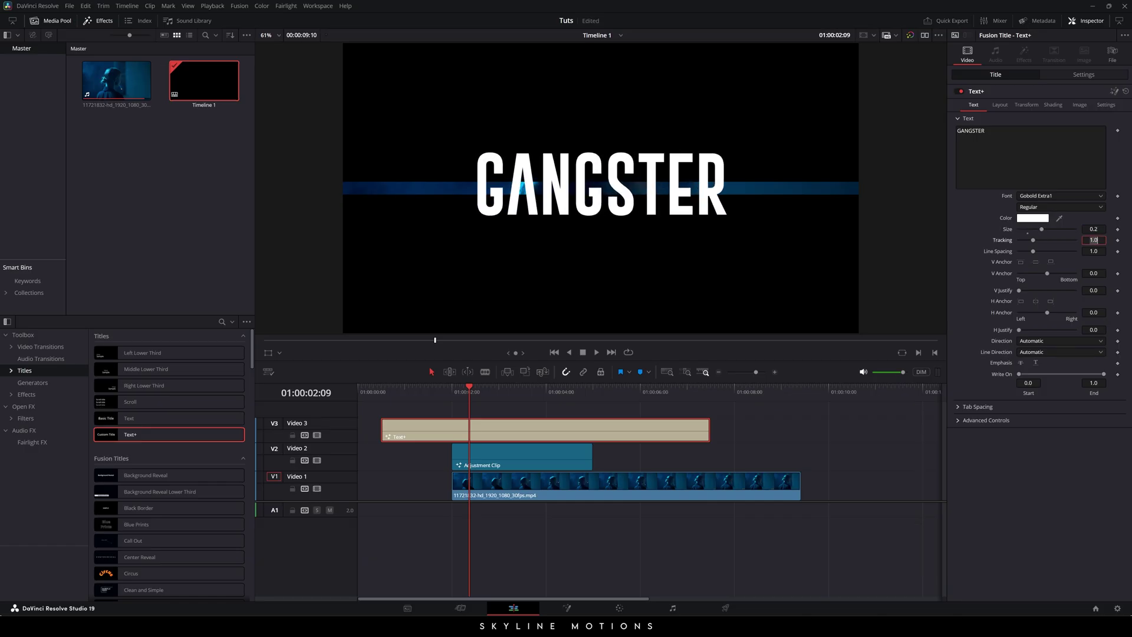
Colour the title pure red and set its tracking to 0.98
click(1037, 219)
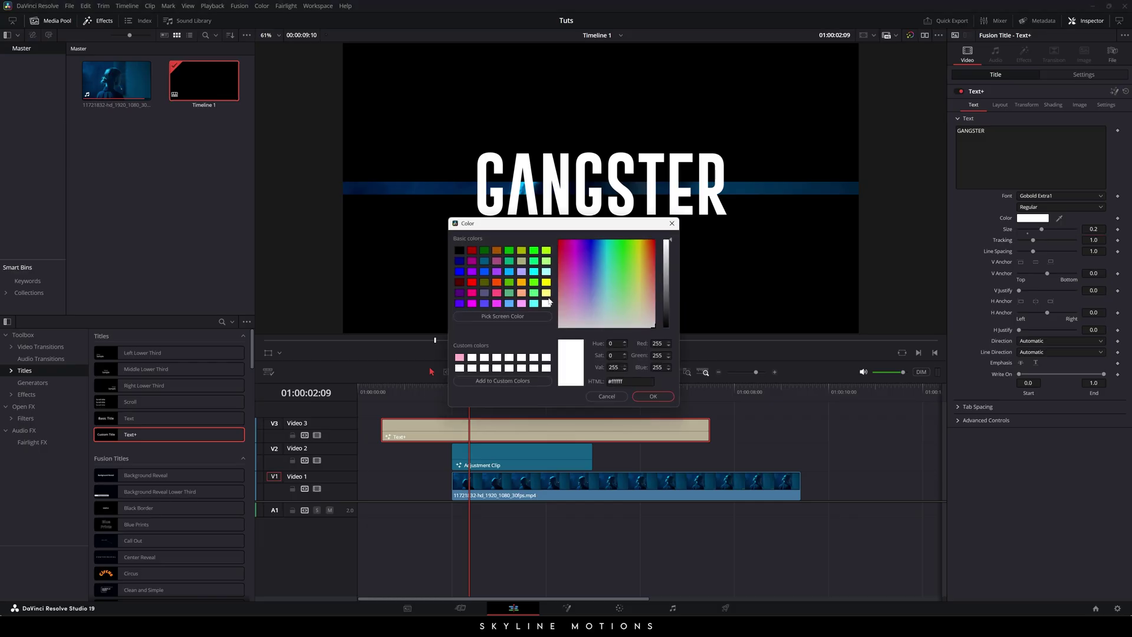
click(472, 283)
click(652, 397)
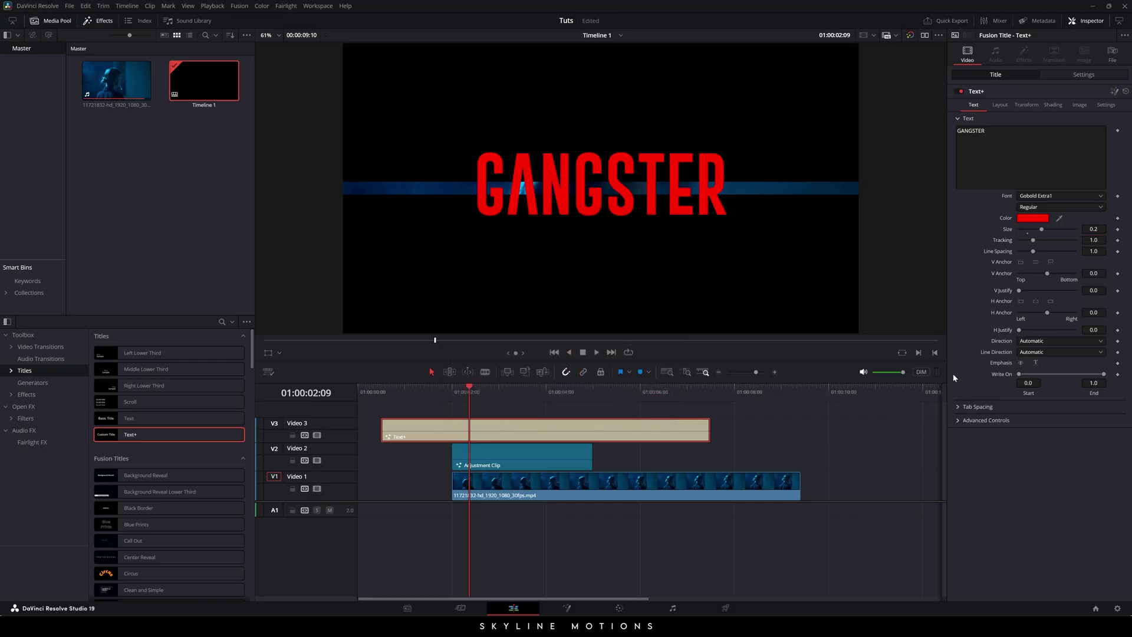
click(1094, 240)
text(0.98)
key(Tab)
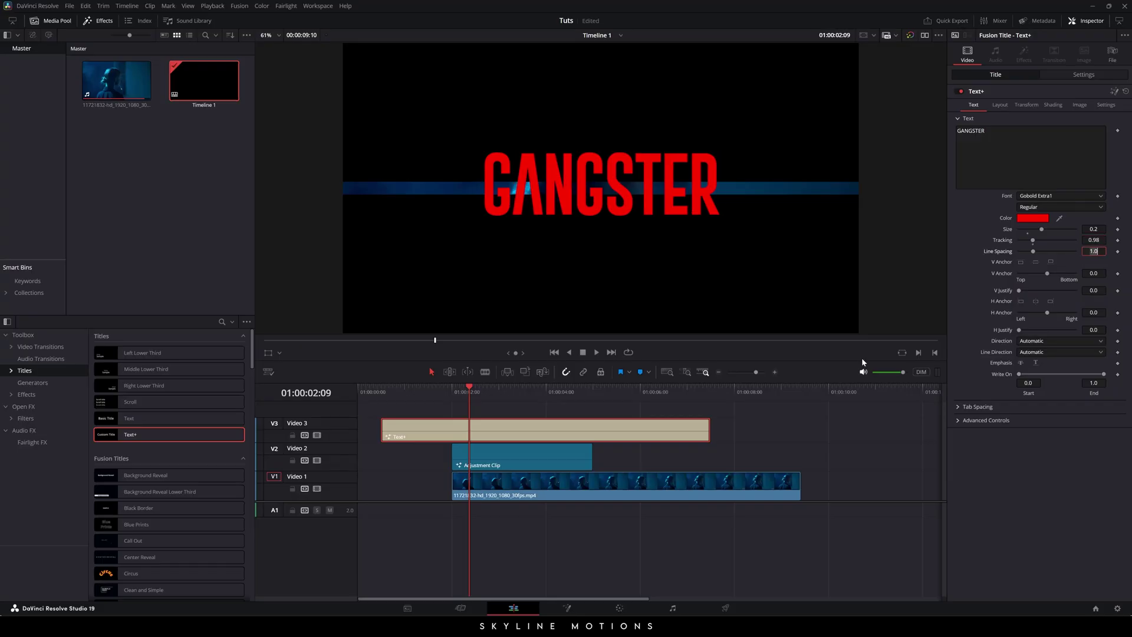
click(614, 469)
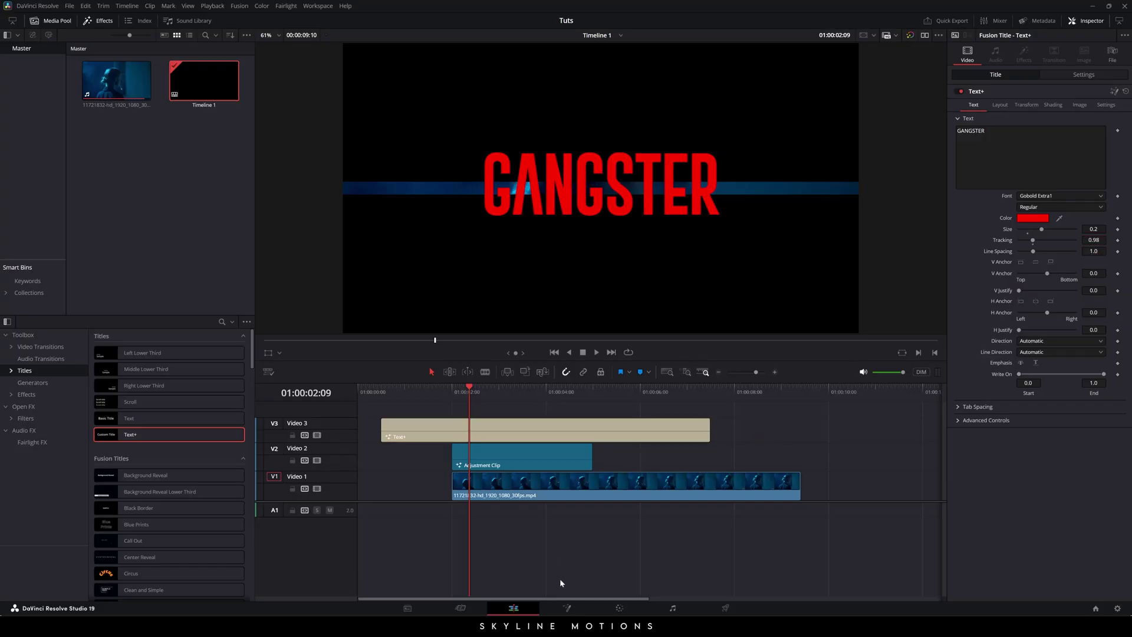
click(567, 607)
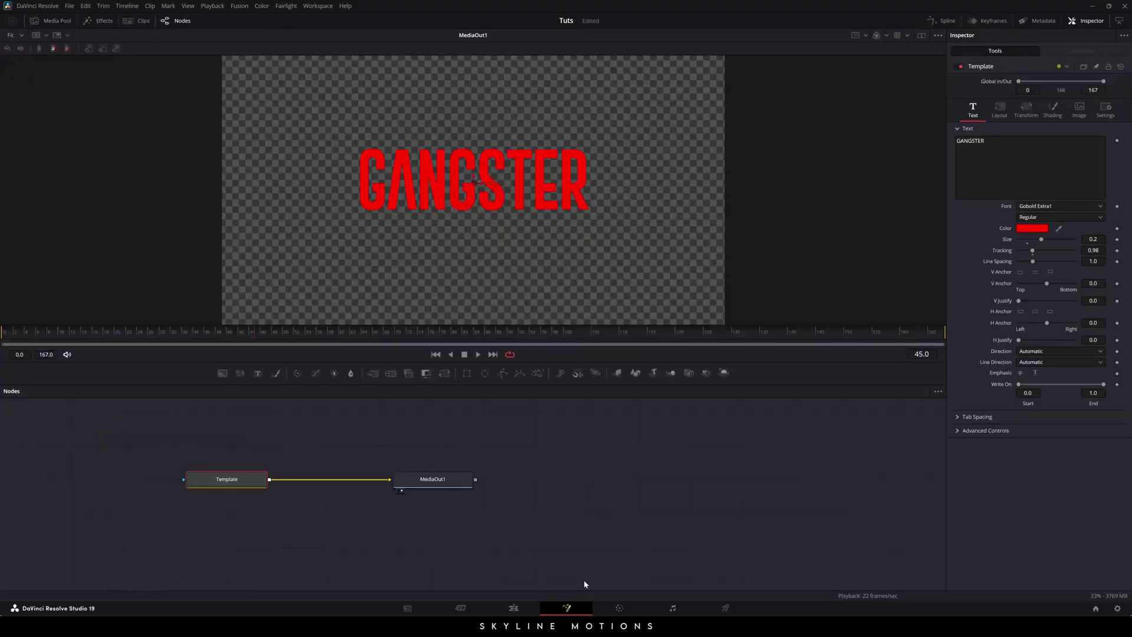
Show safe-area guides in the viewer and nudge the GANGSTER text slightly down
drag(448, 485, 551, 484)
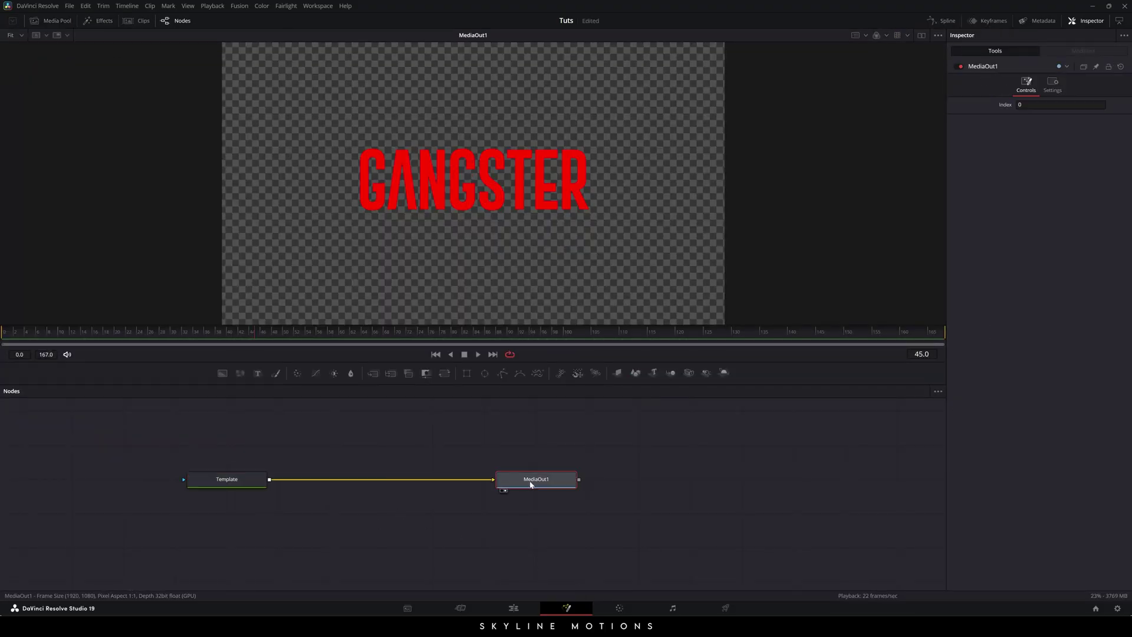
click(245, 478)
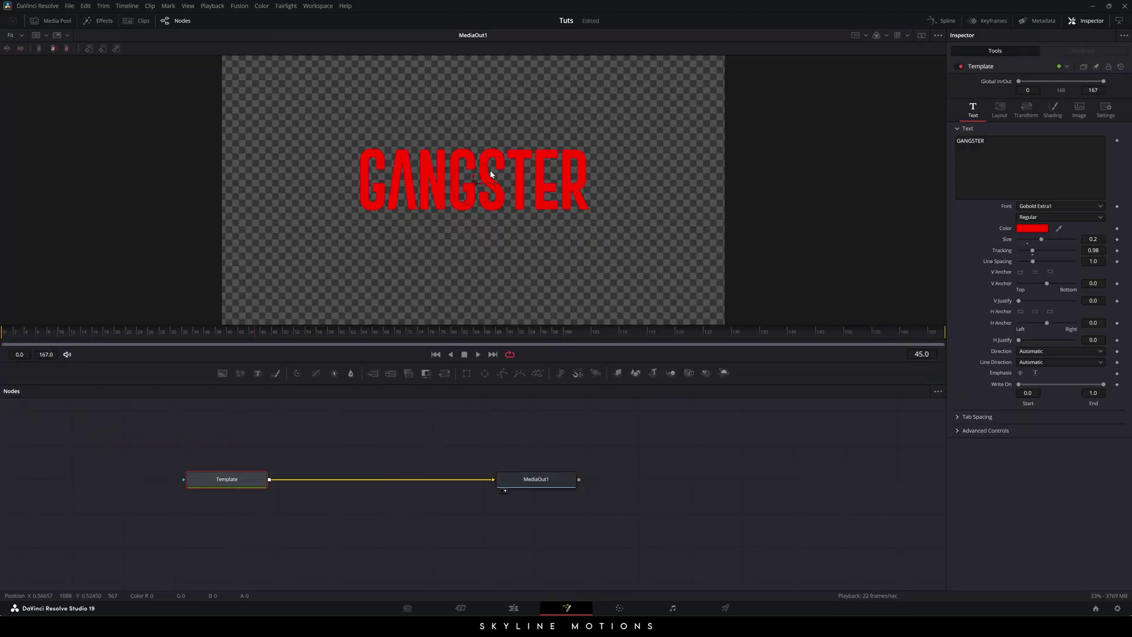
right_click(456, 134)
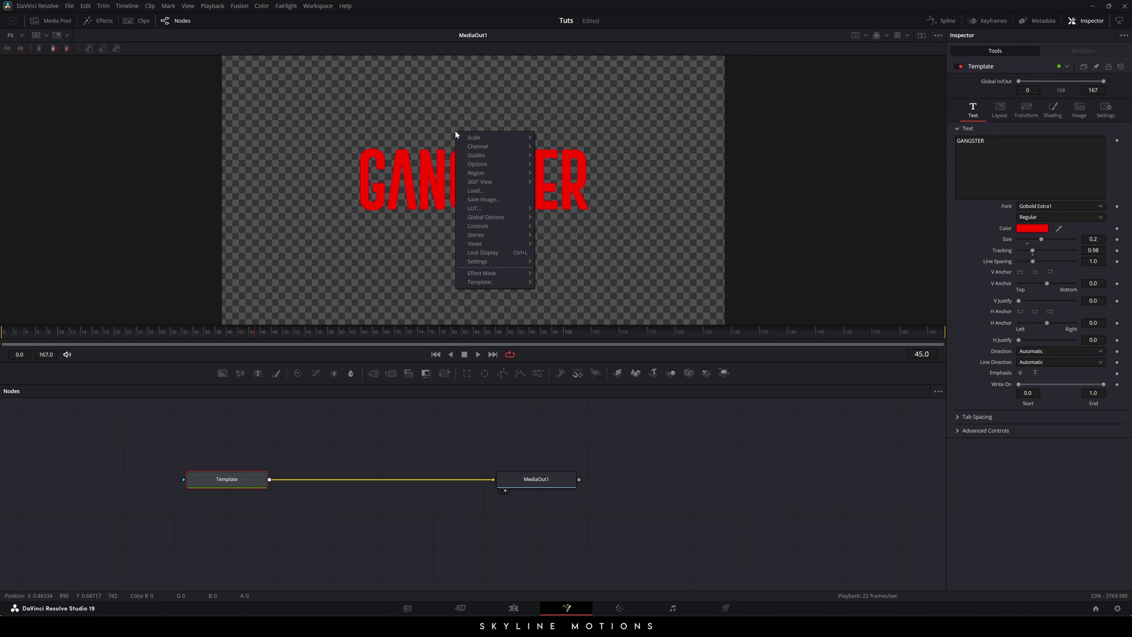
mouse_move(482, 155)
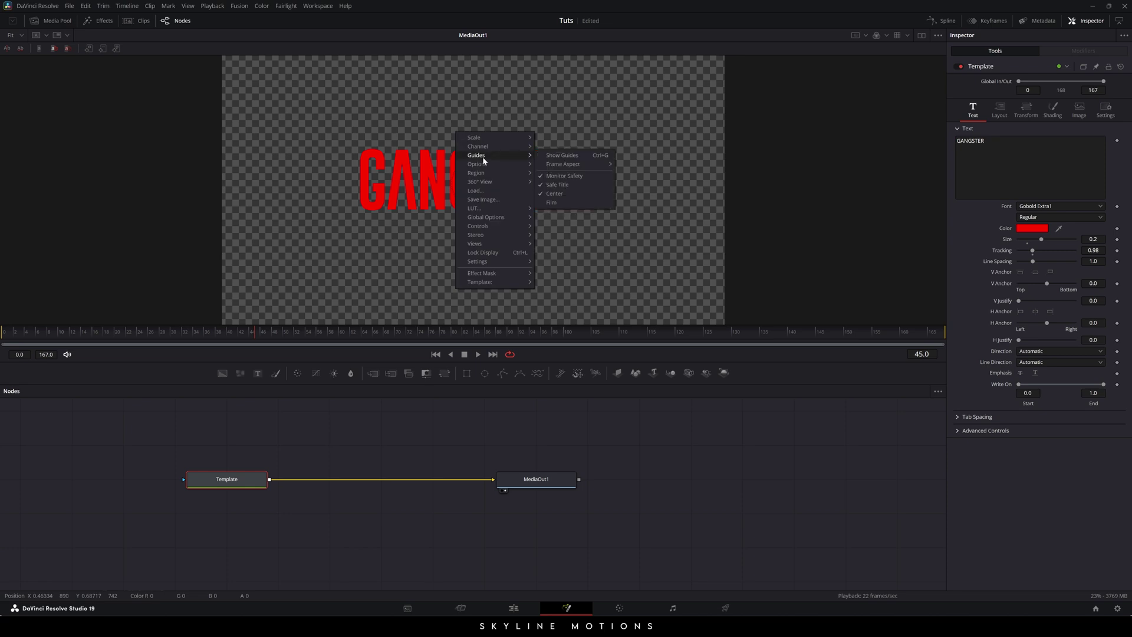
click(560, 156)
drag(480, 177, 475, 183)
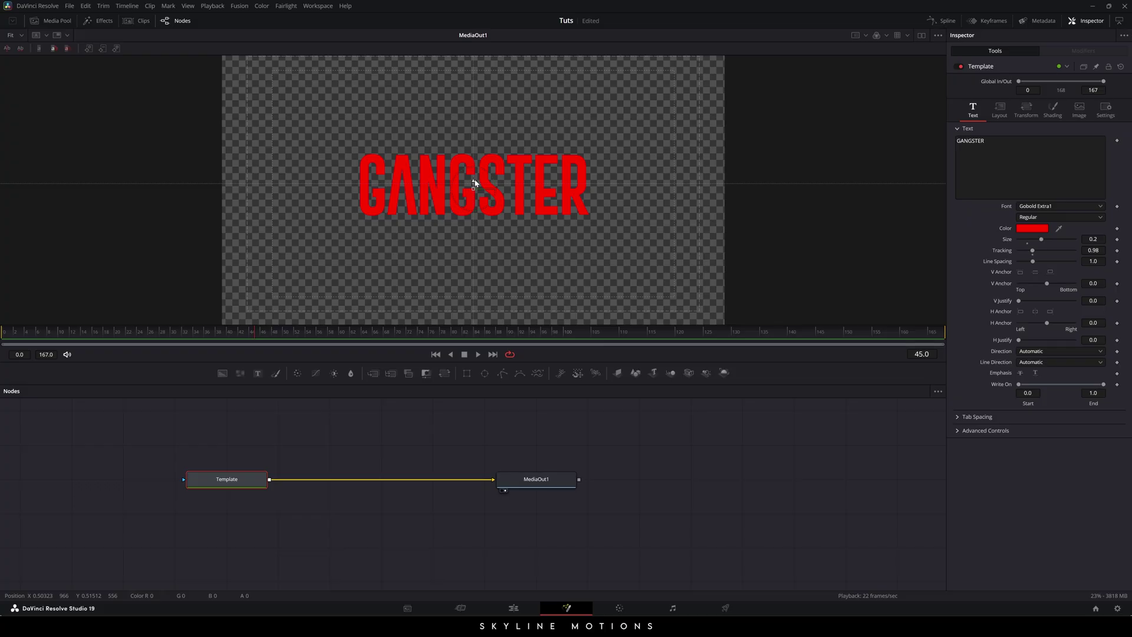
Add a new Text node to the Fusion composition
click(448, 416)
drag(442, 433, 456, 475)
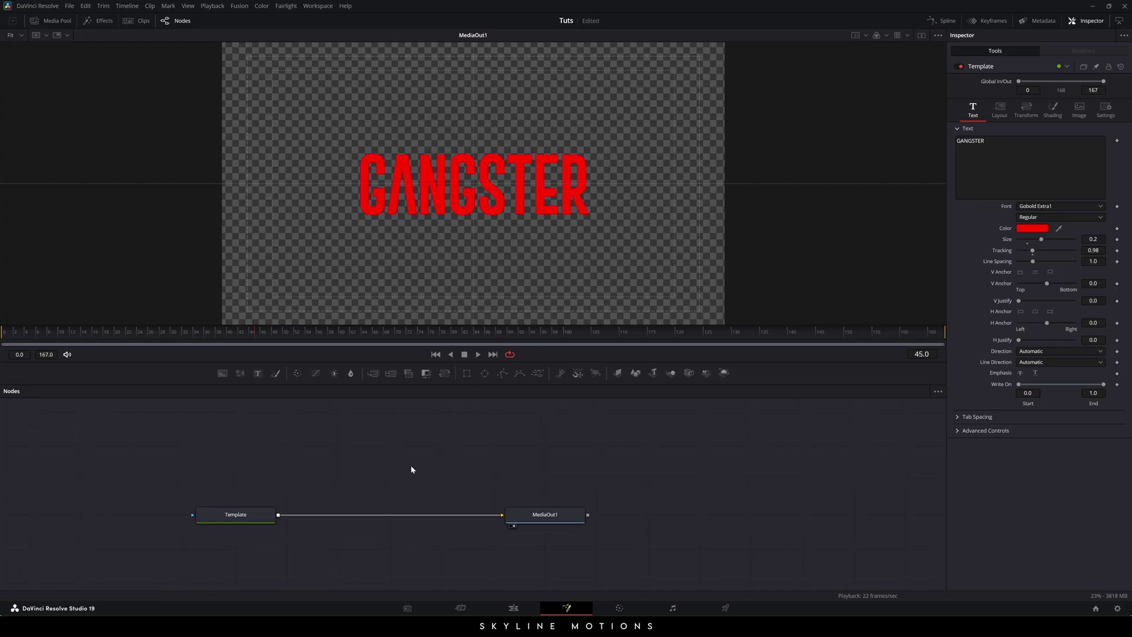
drag(258, 373, 348, 457)
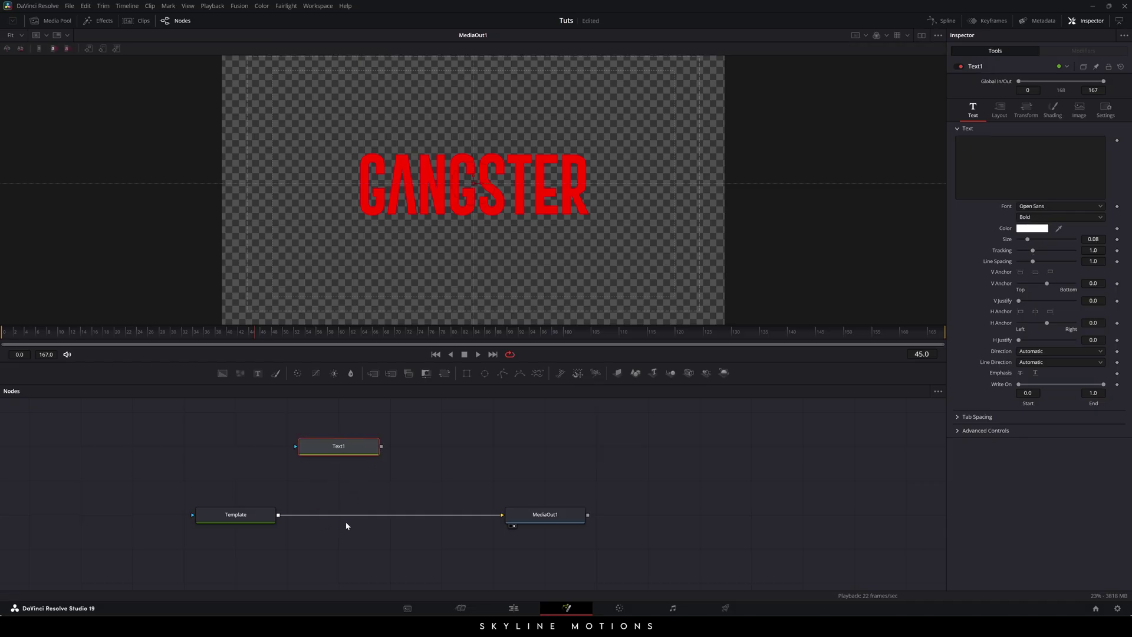
Insert Merge1 between Template and MediaOut1 with Text1 as its foreground
click(335, 534)
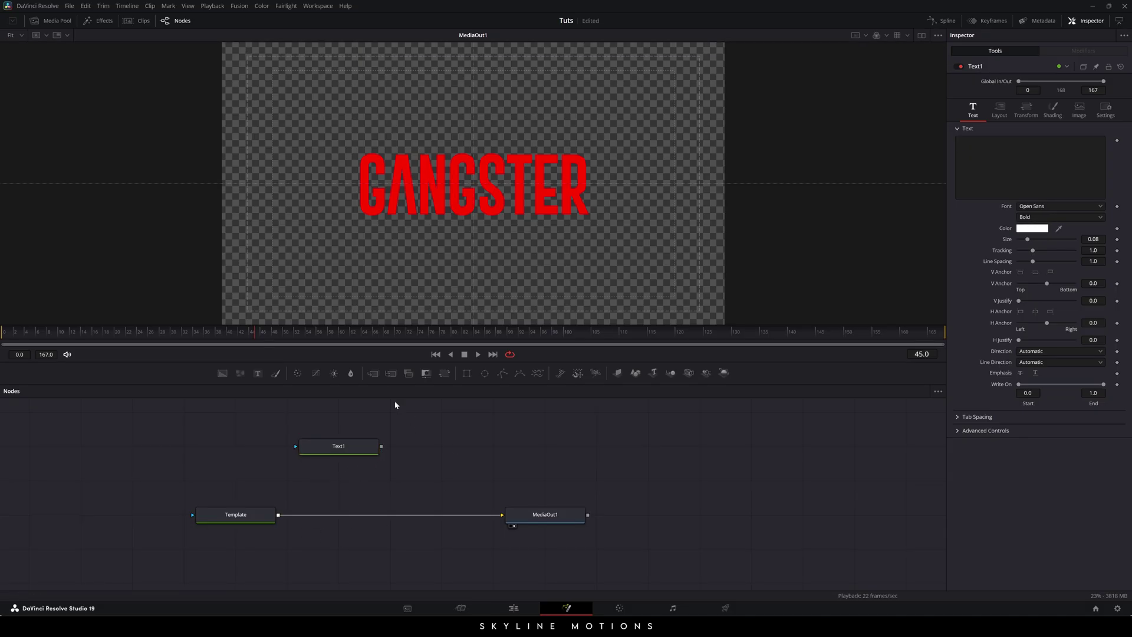
drag(376, 375, 441, 485)
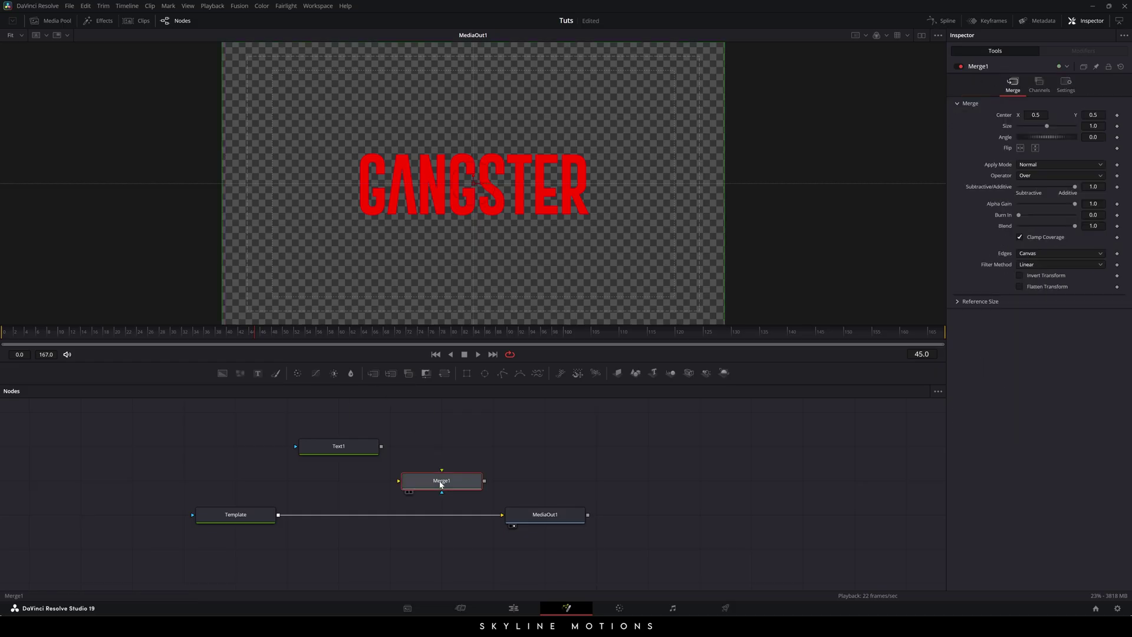
key(shift)
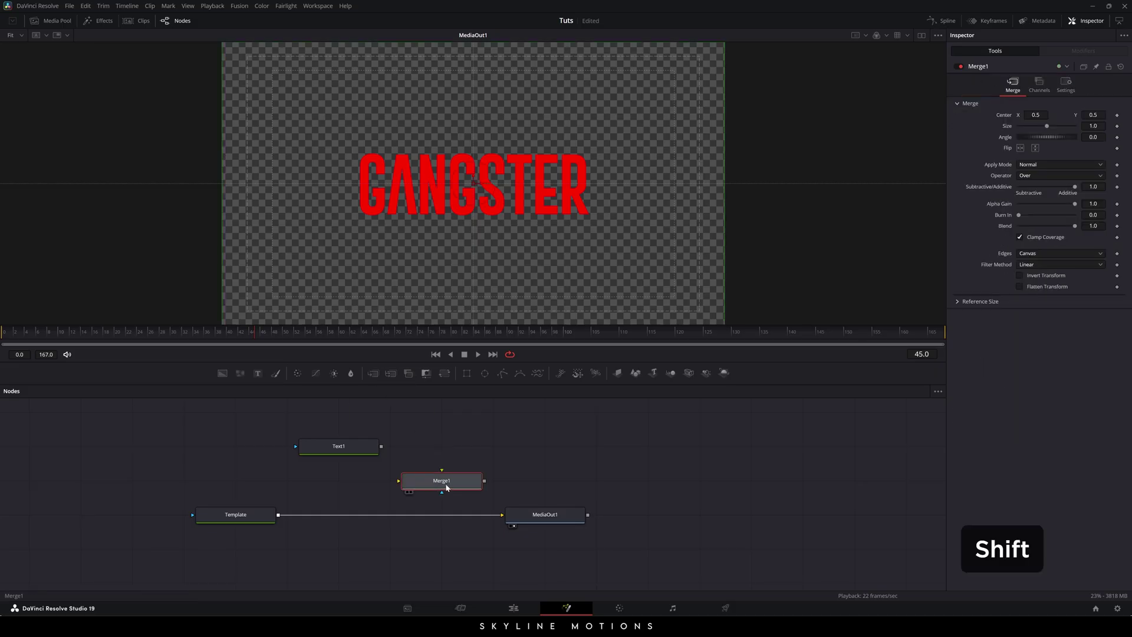
drag(447, 487, 344, 520)
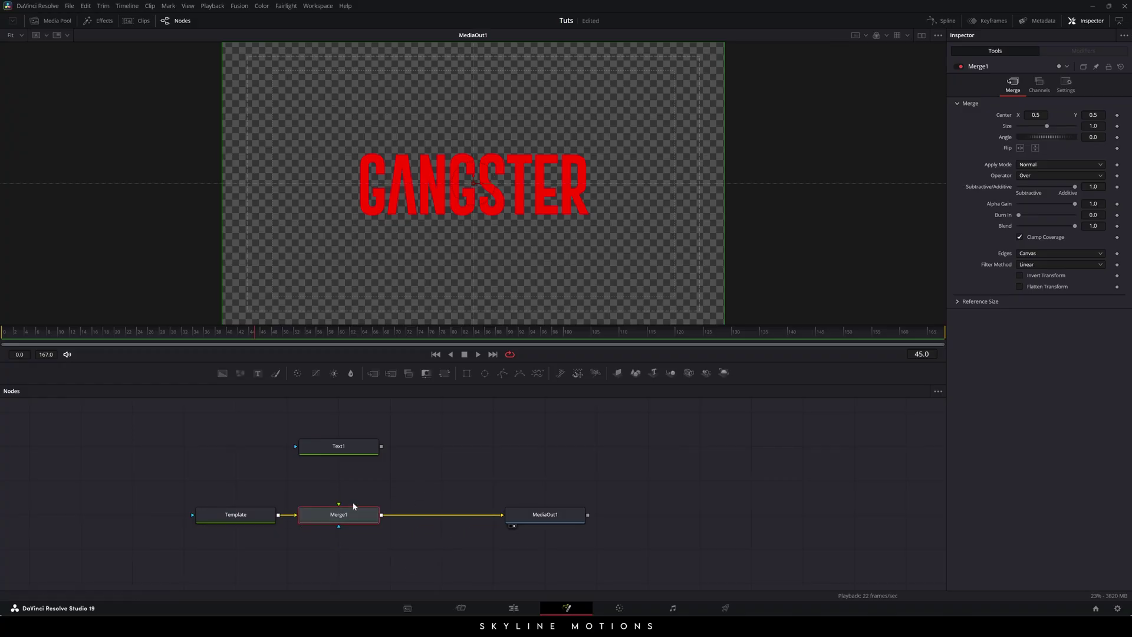
drag(340, 505, 350, 457)
Type SKYLINE MOTIONS as Text1's text
click(352, 452)
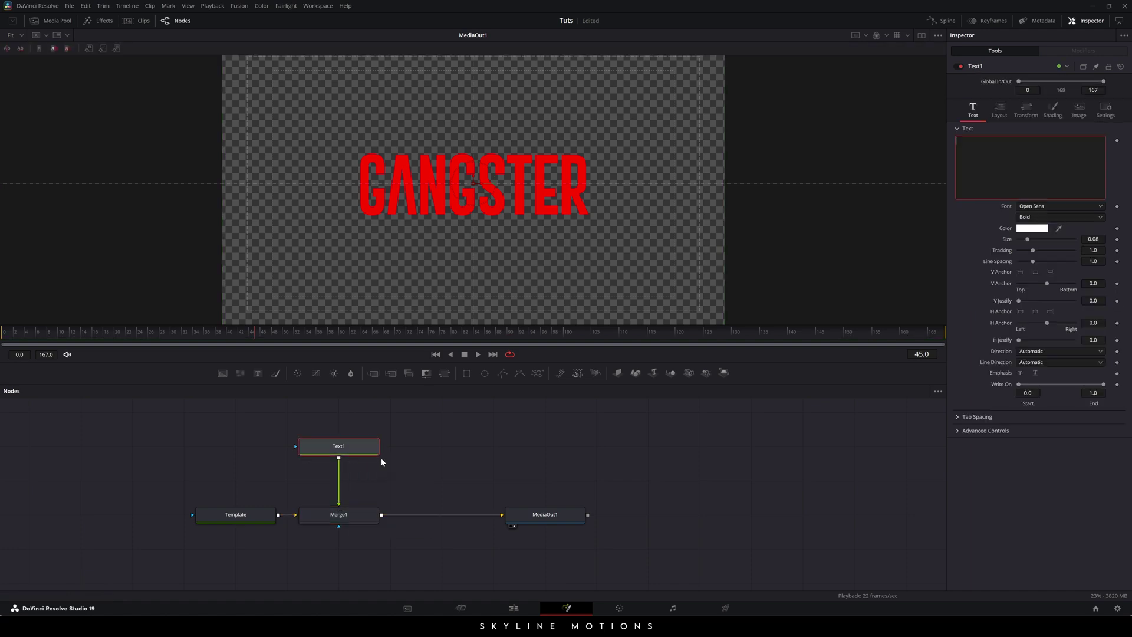
text(SKYLINE MOTIONS)
click(1048, 206)
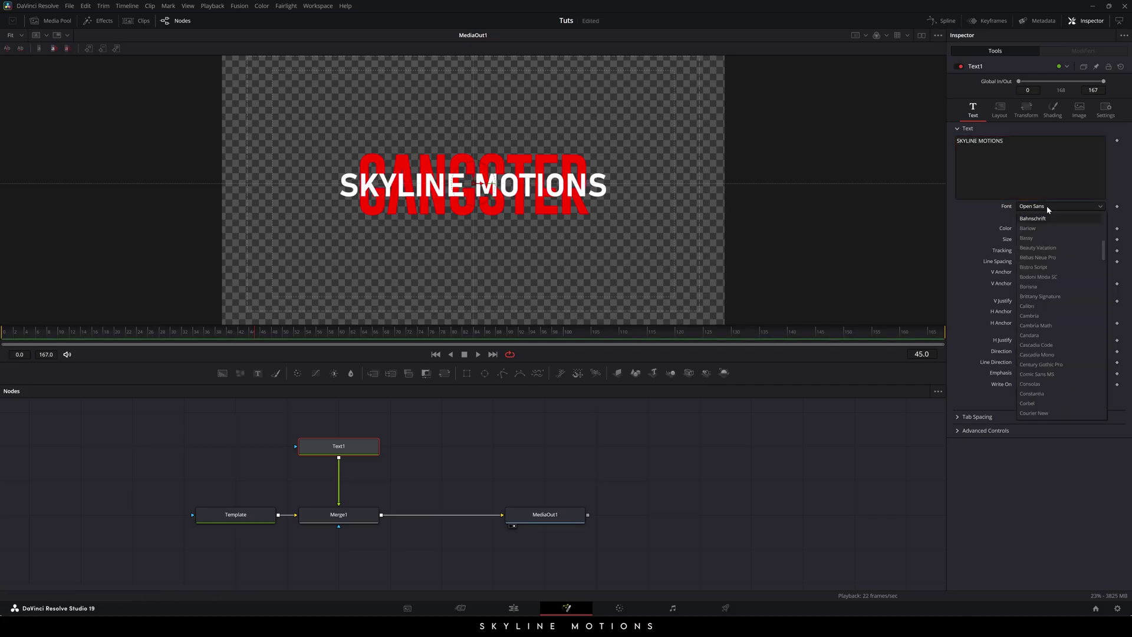
Set the subtitle to Bebas Neue Pro Italic with tracking 0.97
scroll(1047, 258, up, 15)
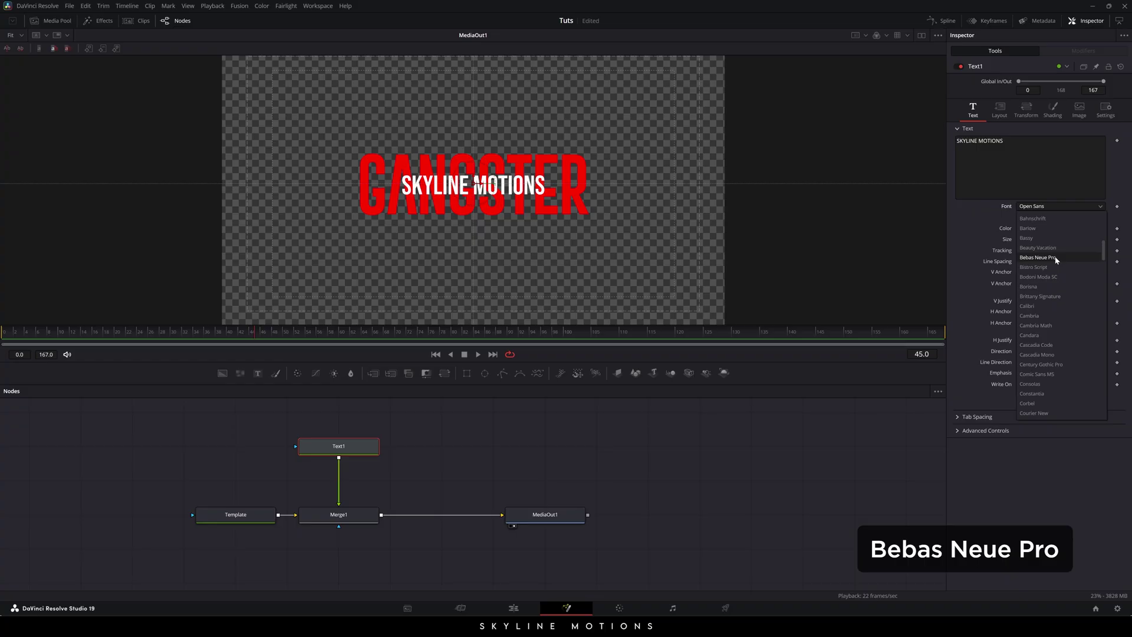
click(1037, 258)
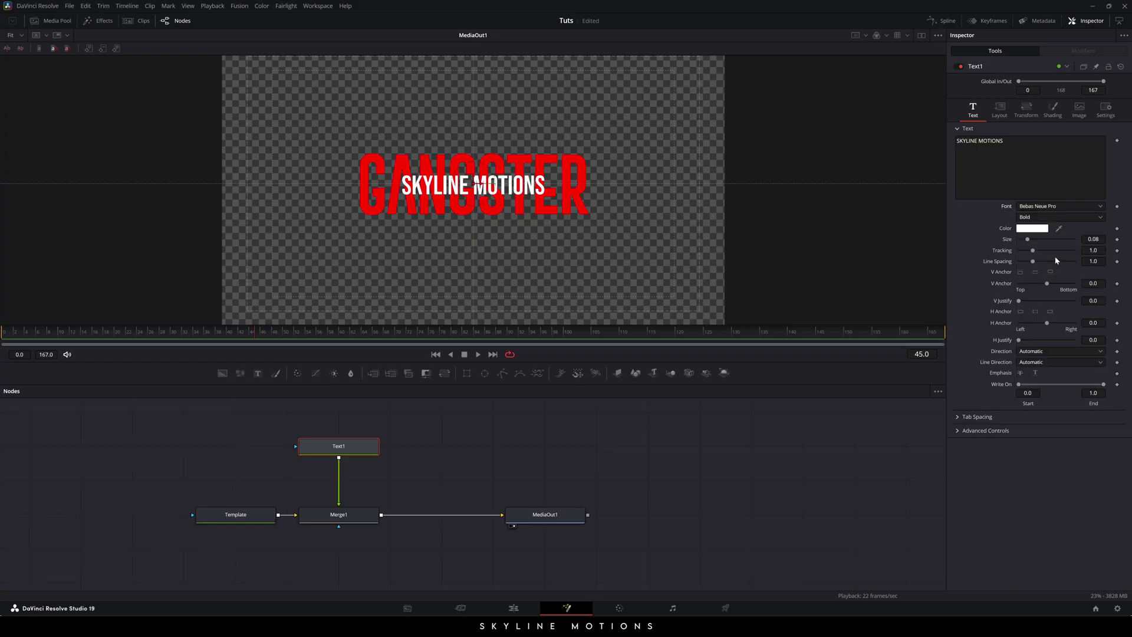
click(1040, 219)
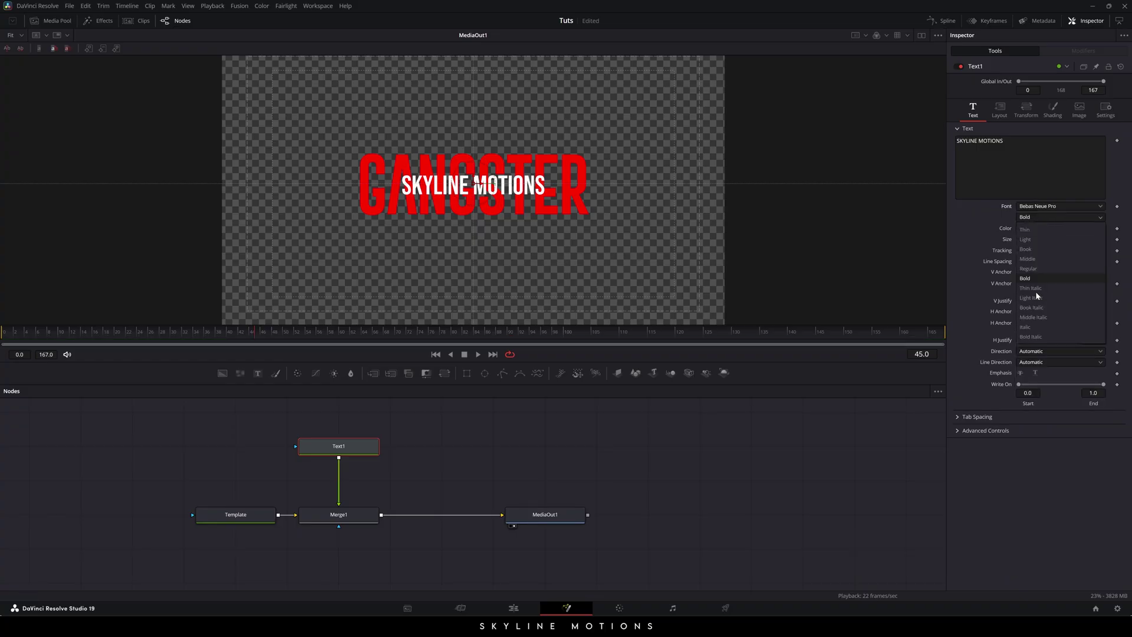
click(1031, 326)
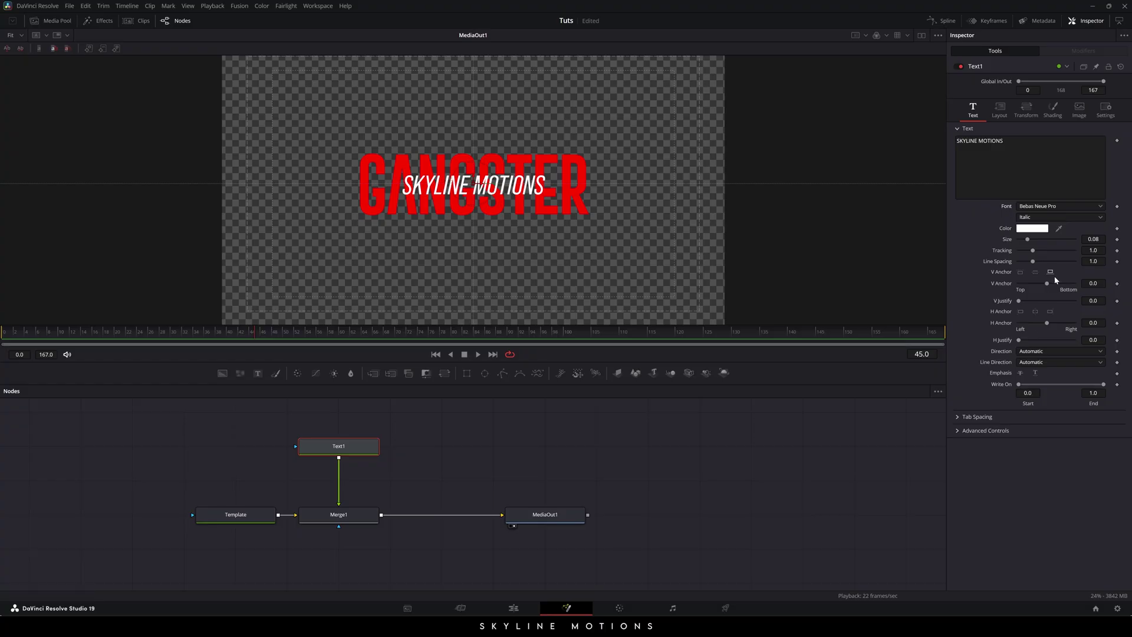
click(1093, 250)
text(0.97)
key(Tab)
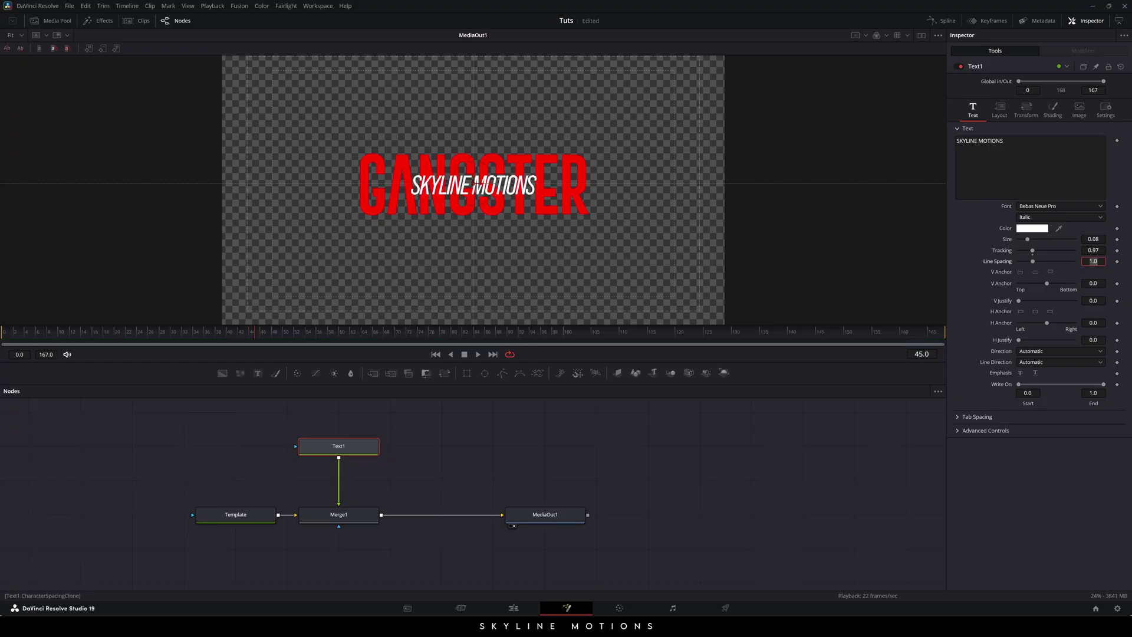
Fit the frame in the viewer, reselect Text1 and move to about frame 98
scroll(473, 189, up, 5)
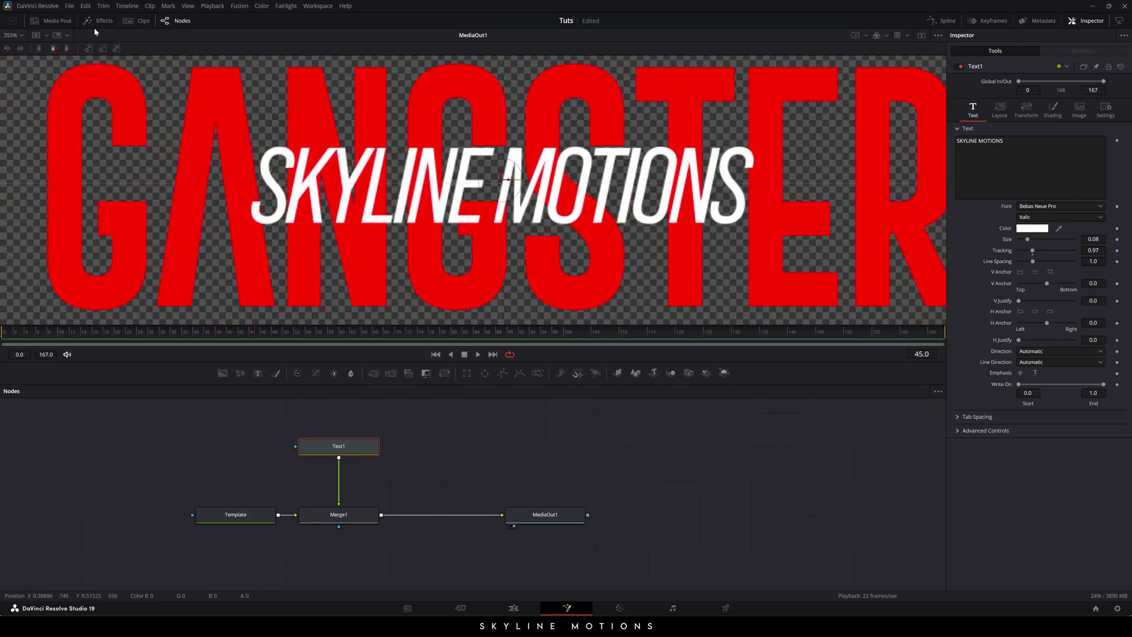
click(23, 35)
click(23, 50)
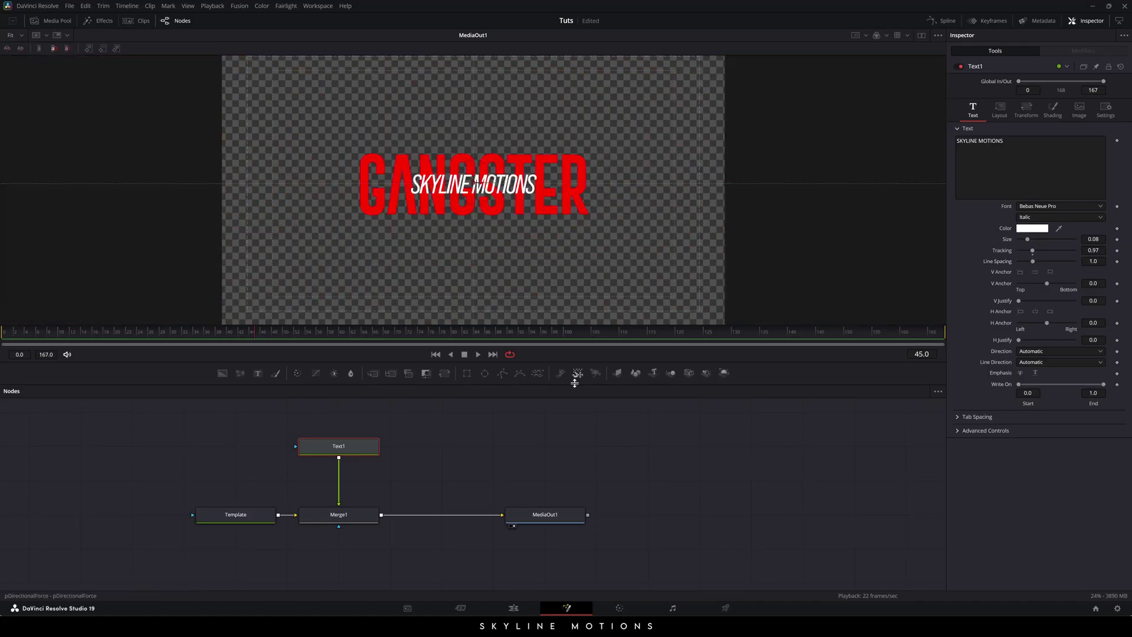
click(527, 460)
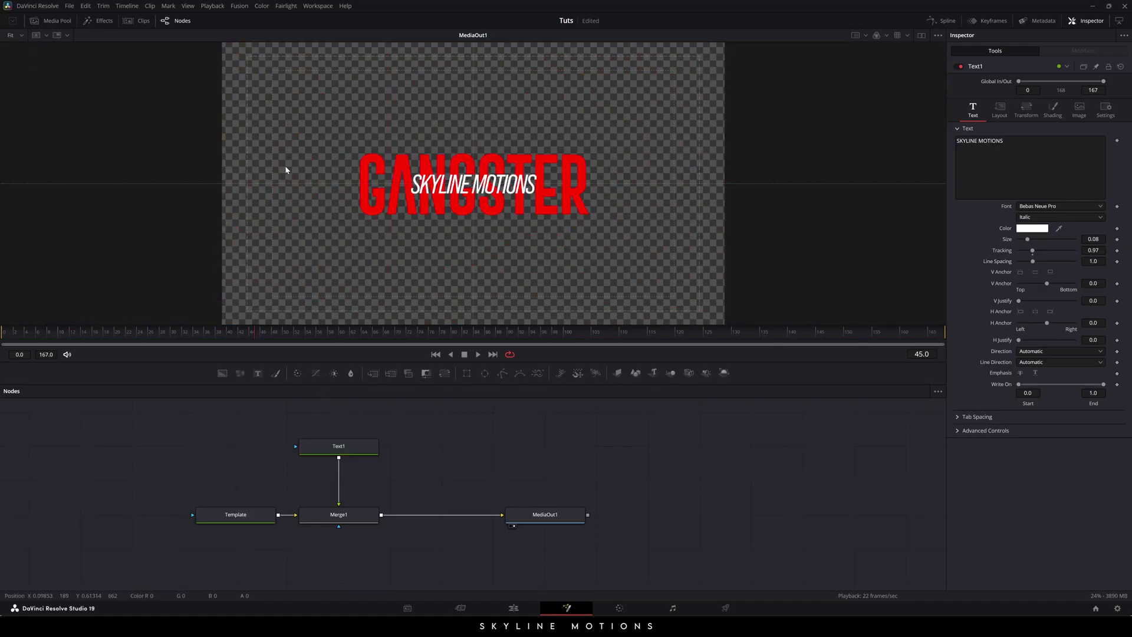
click(368, 446)
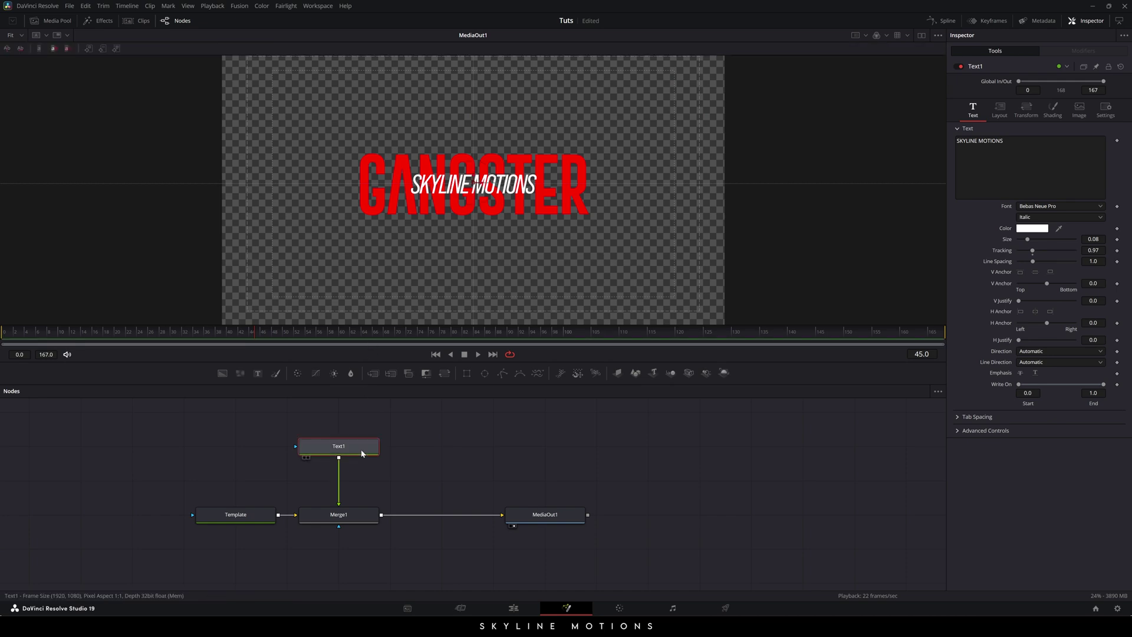
drag(617, 333, 563, 333)
Keyframe Text1 tracking at 0.97 on frame 100 and 1.03 on frame 0, then scrub to preview
right_click(1001, 250)
click(1015, 257)
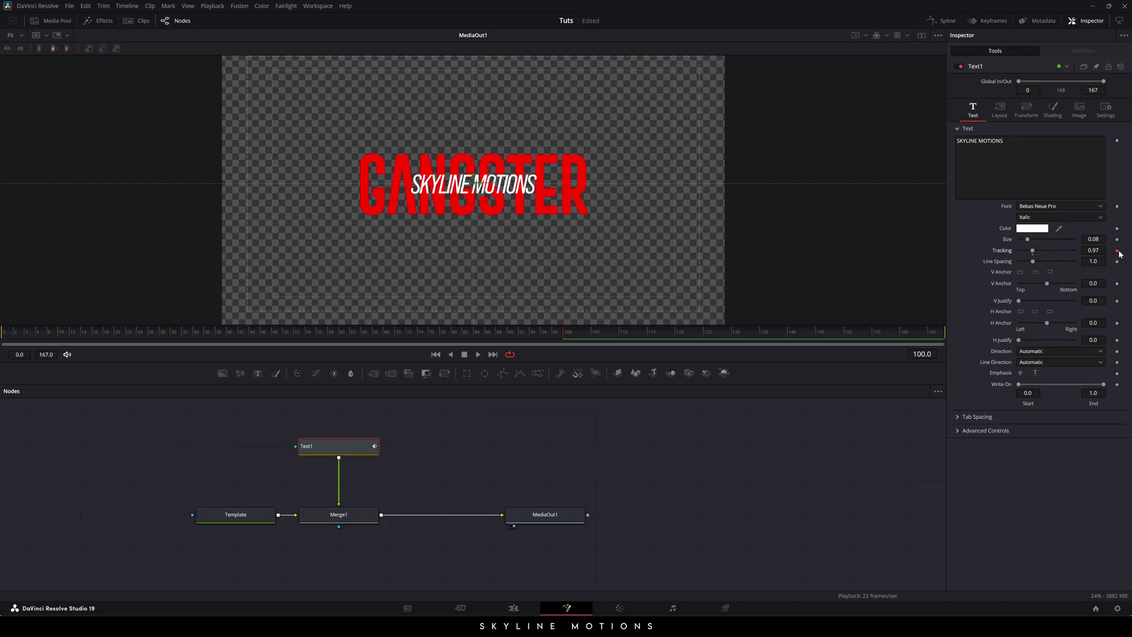
drag(561, 333, 1, 346)
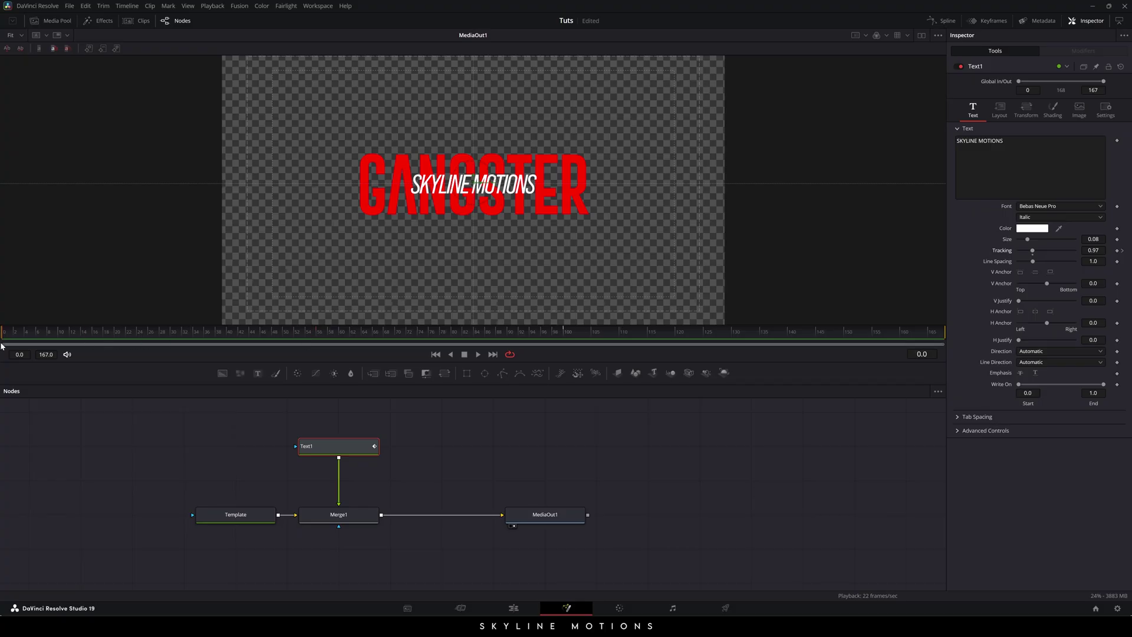
click(1093, 250)
text(1.03)
key(Tab)
drag(43, 335, 585, 336)
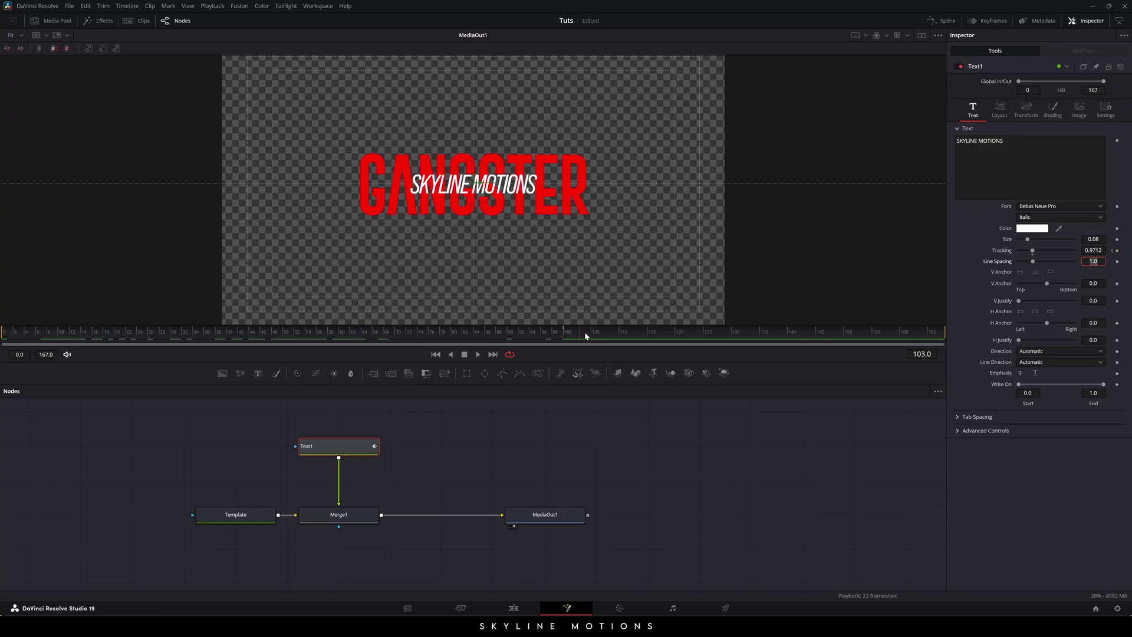
click(595, 434)
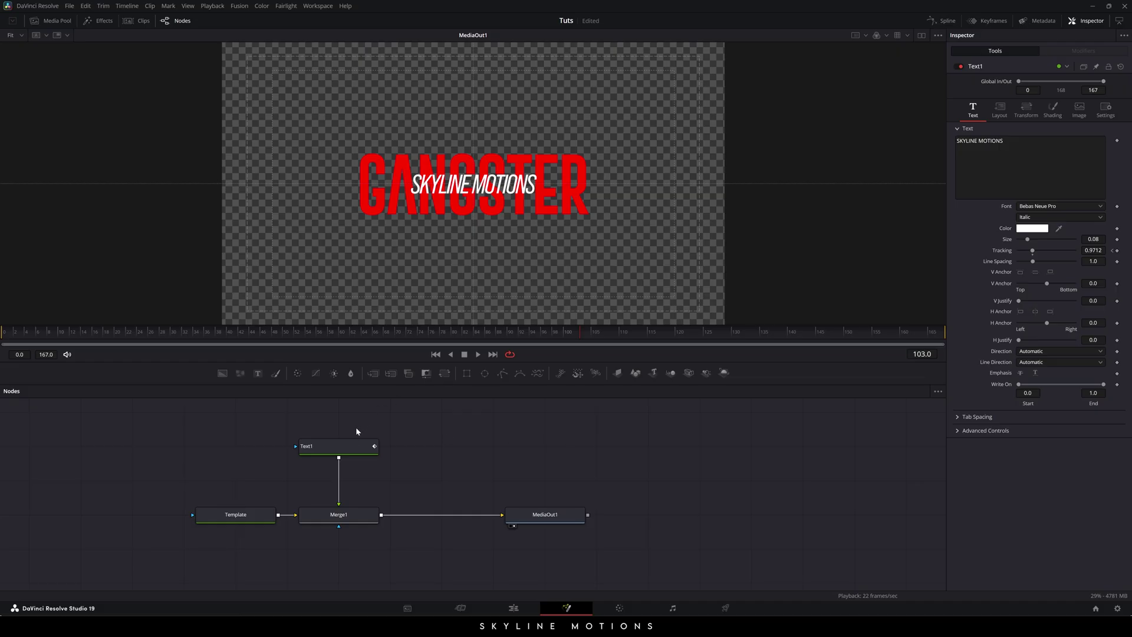
click(328, 449)
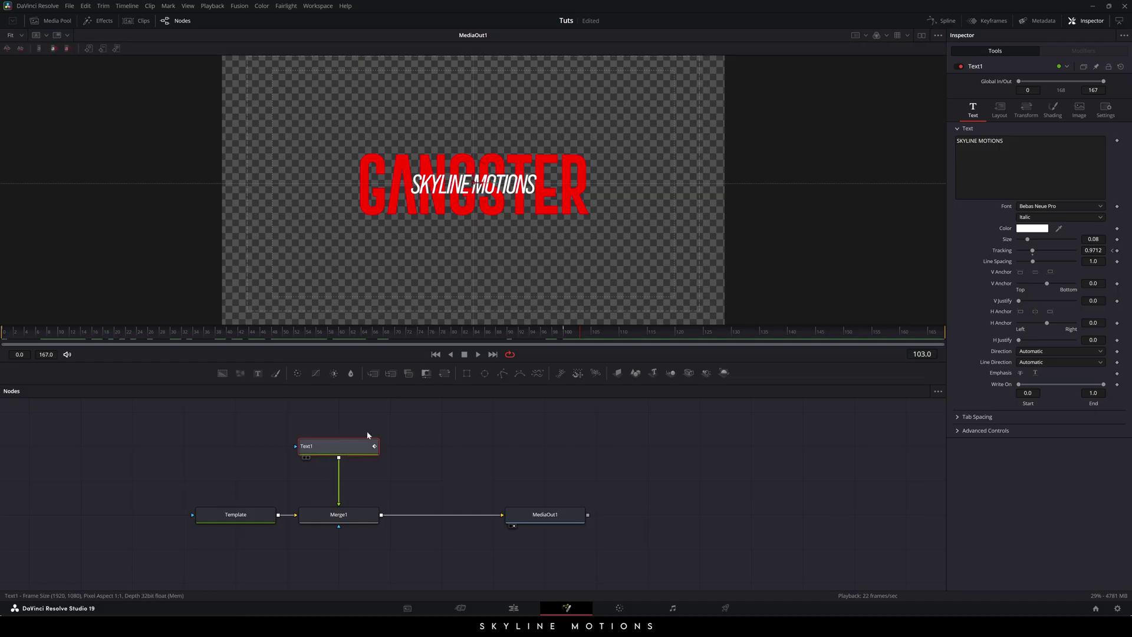
Keyframe the subtitle opacity to fade in from 0 at frame 12 to full at frame 36
click(1052, 110)
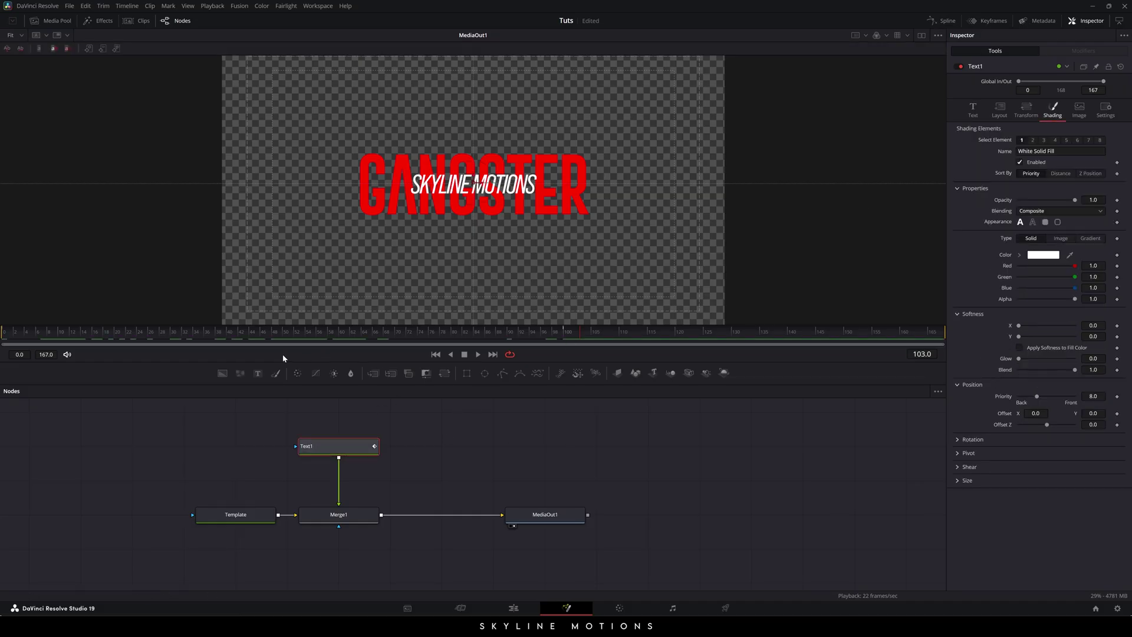
click(206, 335)
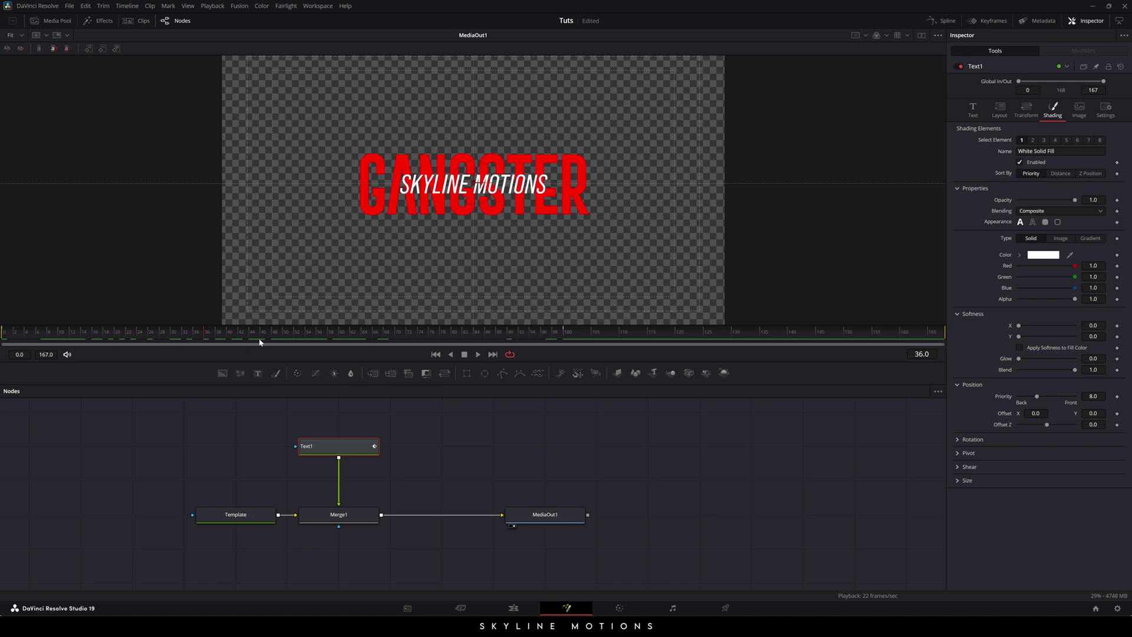
right_click(1009, 203)
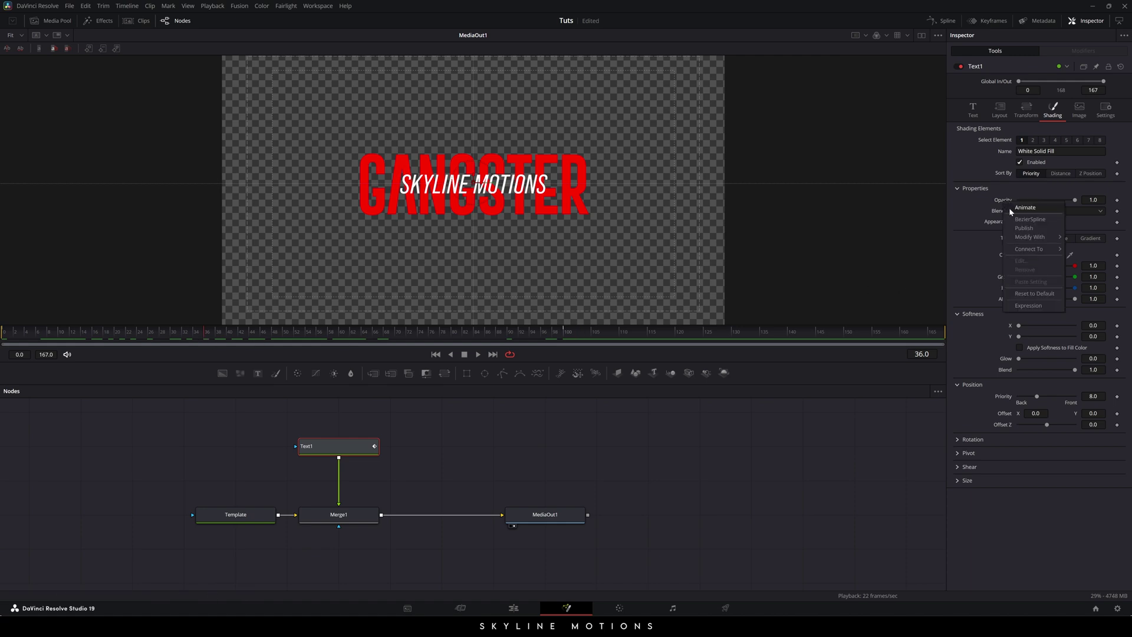
click(1025, 207)
drag(189, 335, 73, 336)
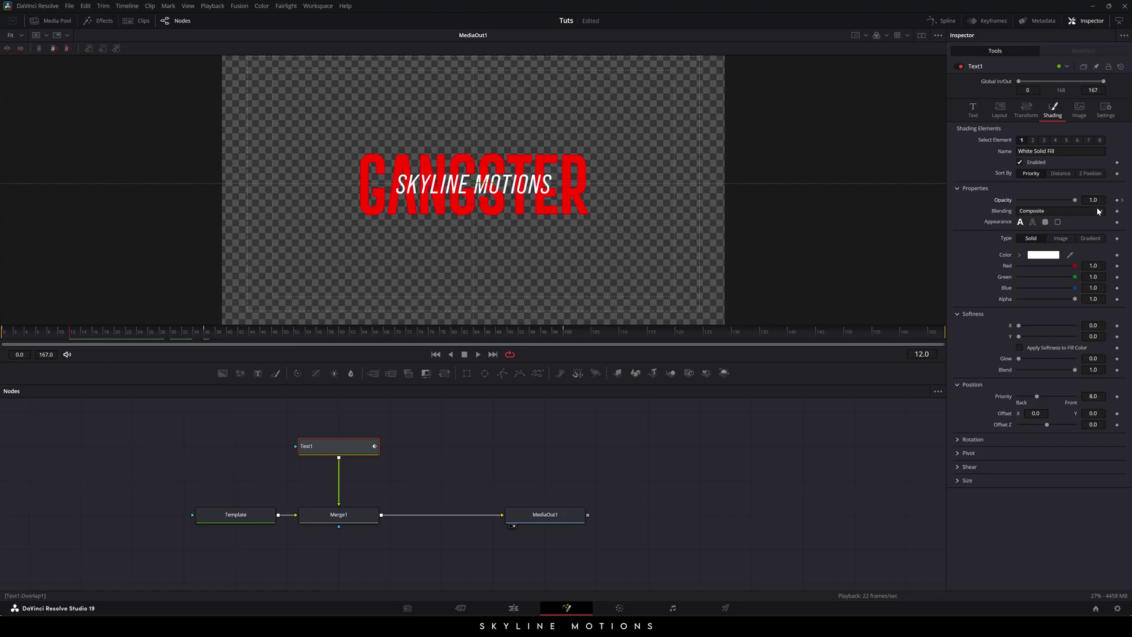
drag(1074, 202, 1014, 202)
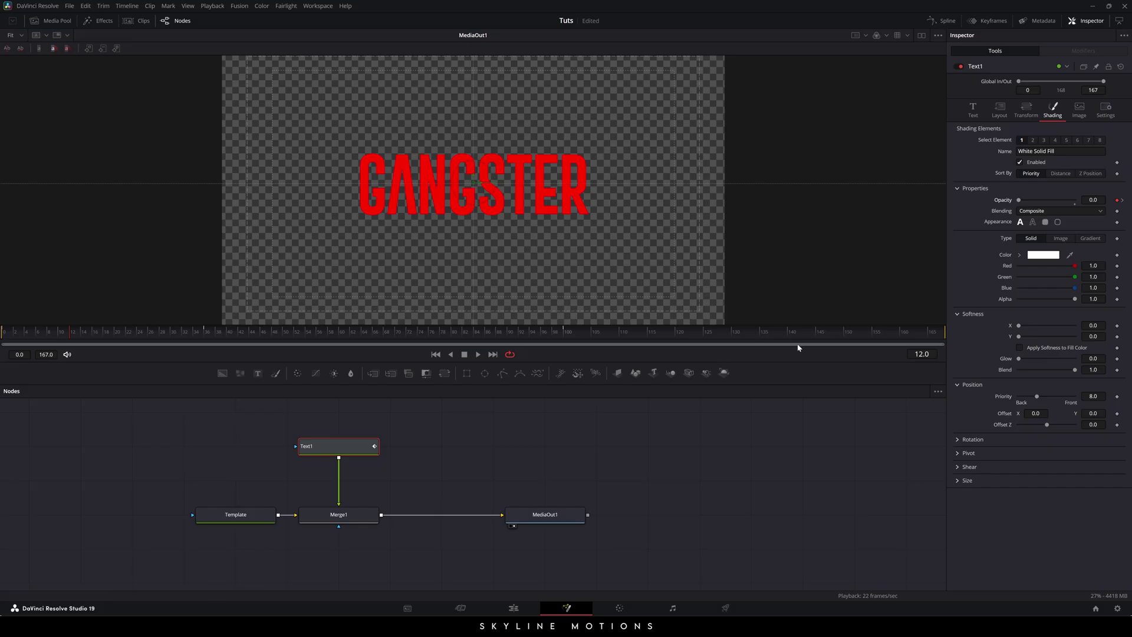
Key the subtitle opacity at 1.0 on frame 120 and drop it to 0 at frame 144
drag(782, 339, 679, 340)
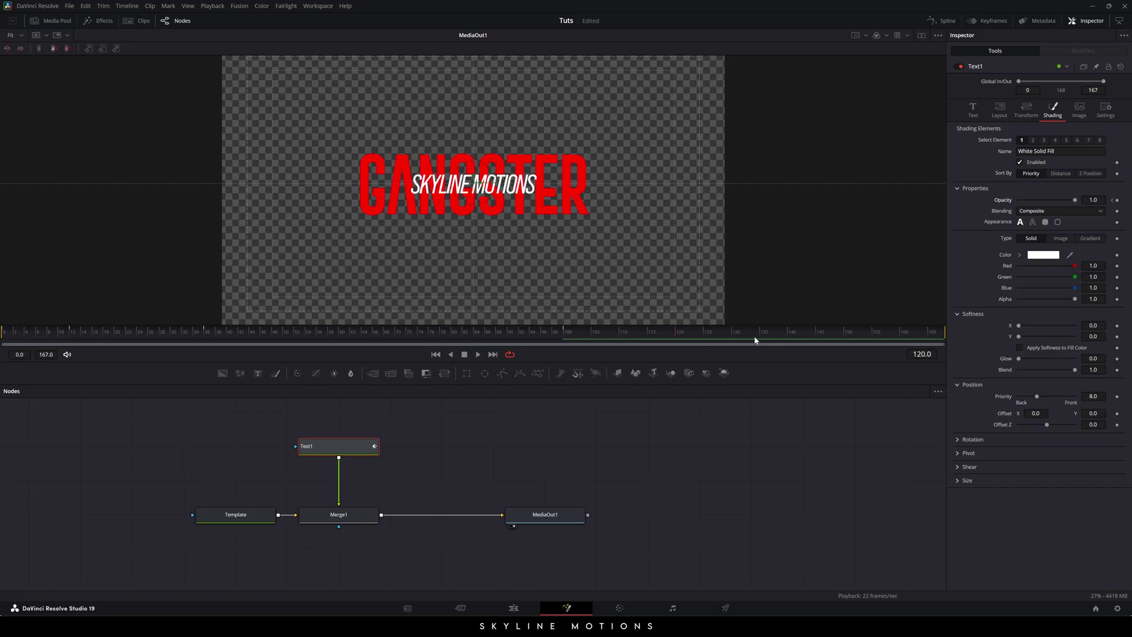
right_click(1006, 203)
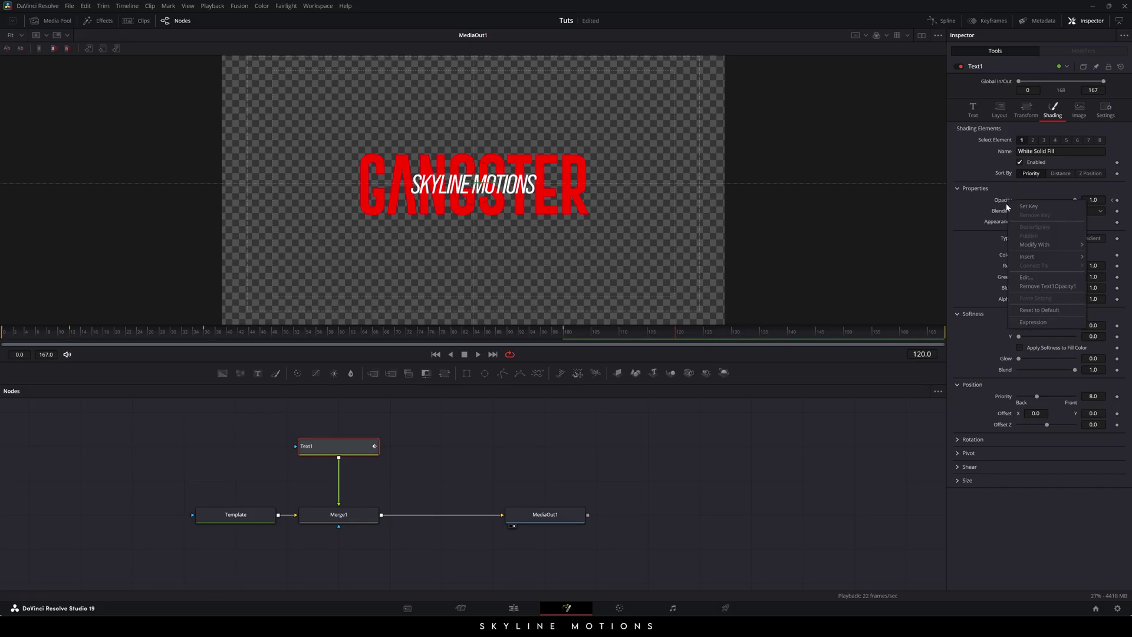
click(1032, 213)
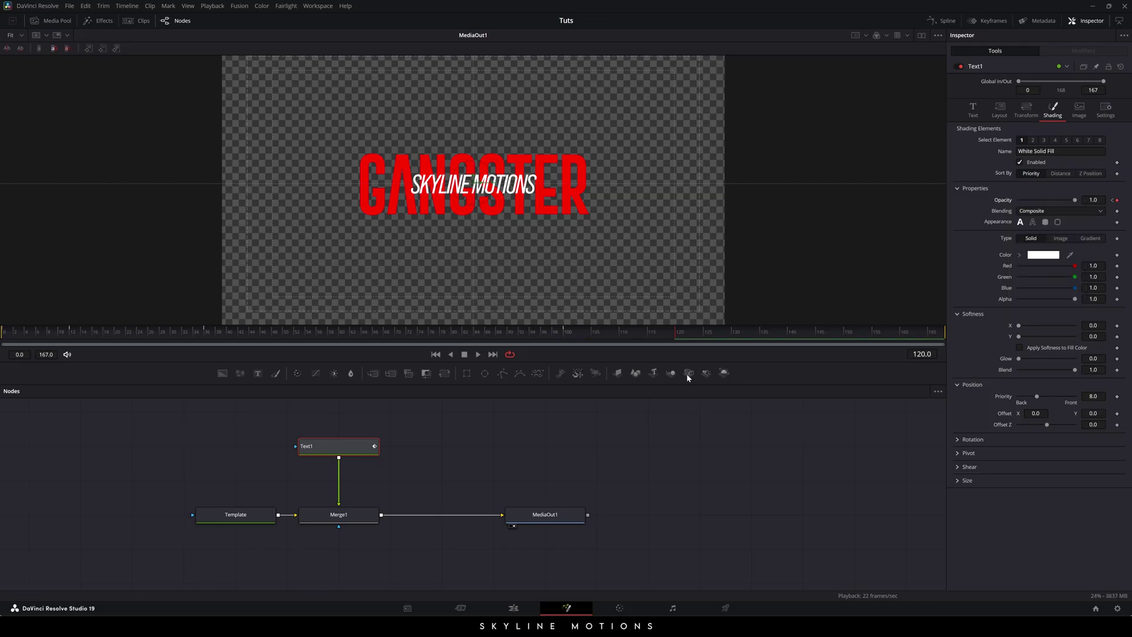
drag(704, 335, 812, 337)
drag(1073, 204, 1011, 207)
key(End)
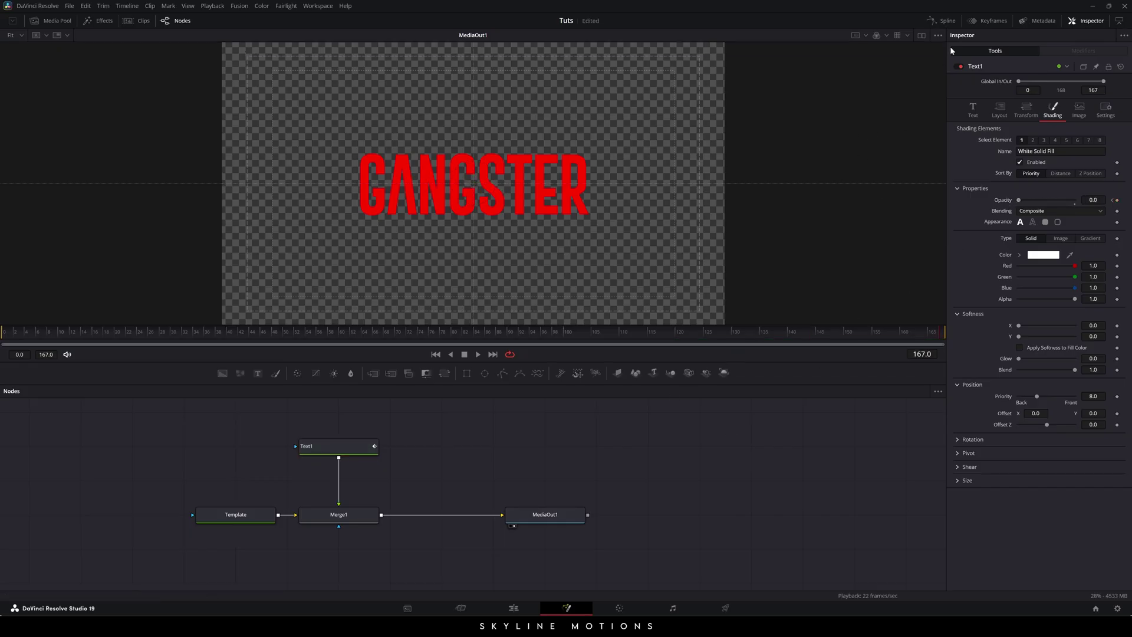
click(944, 21)
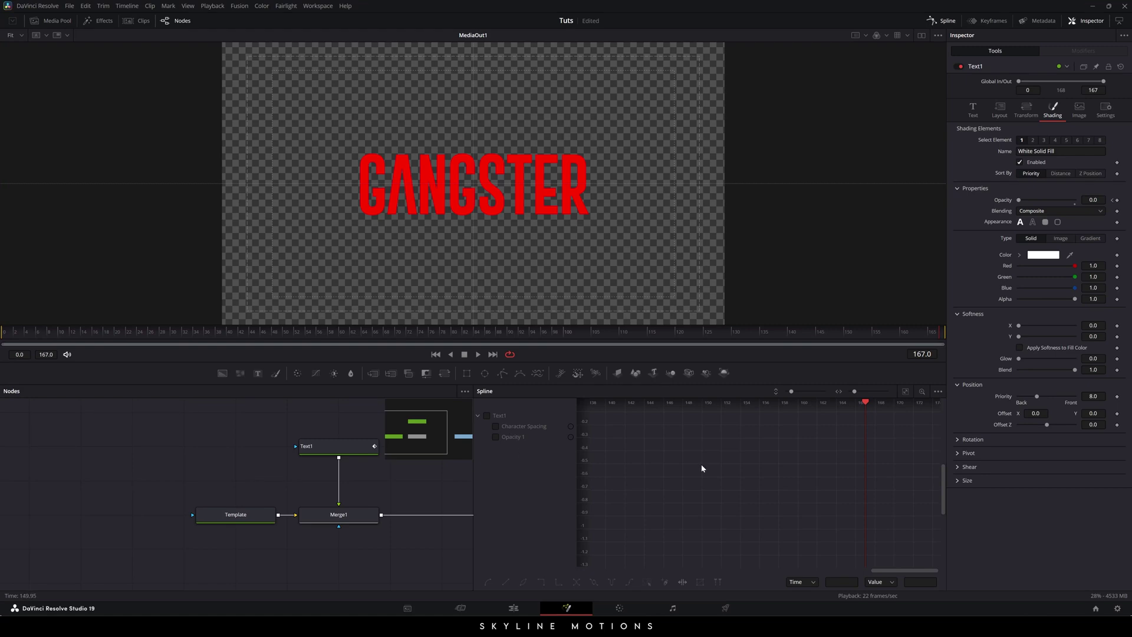
Smooth both Character Spacing keyframes into an eased curve in the Spline editor
key(F4)
click(27, 426)
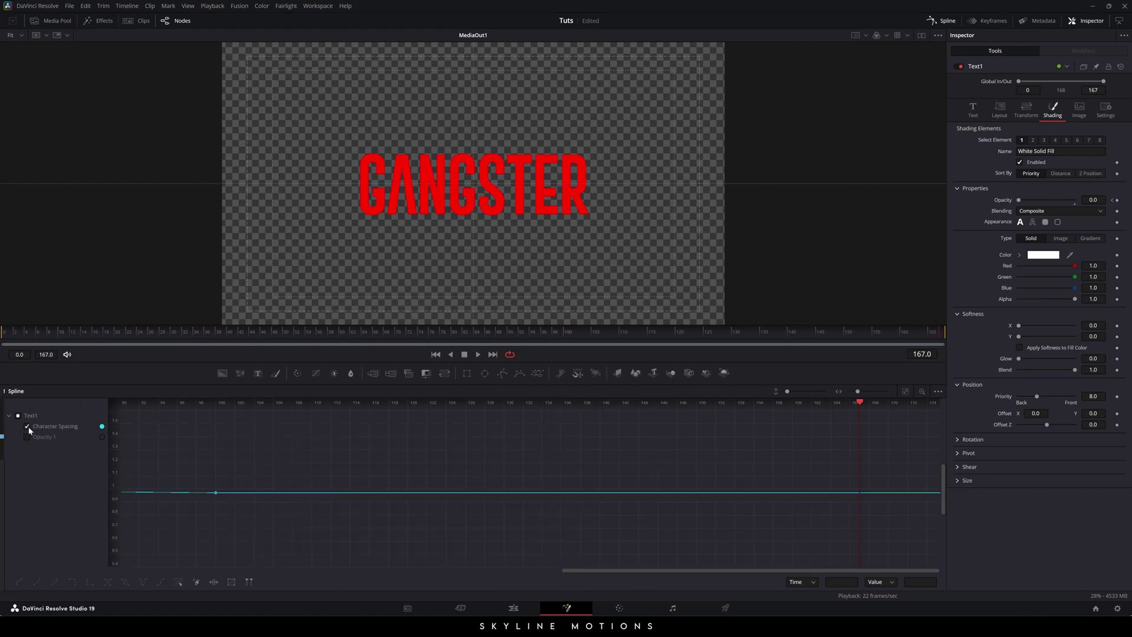
click(905, 394)
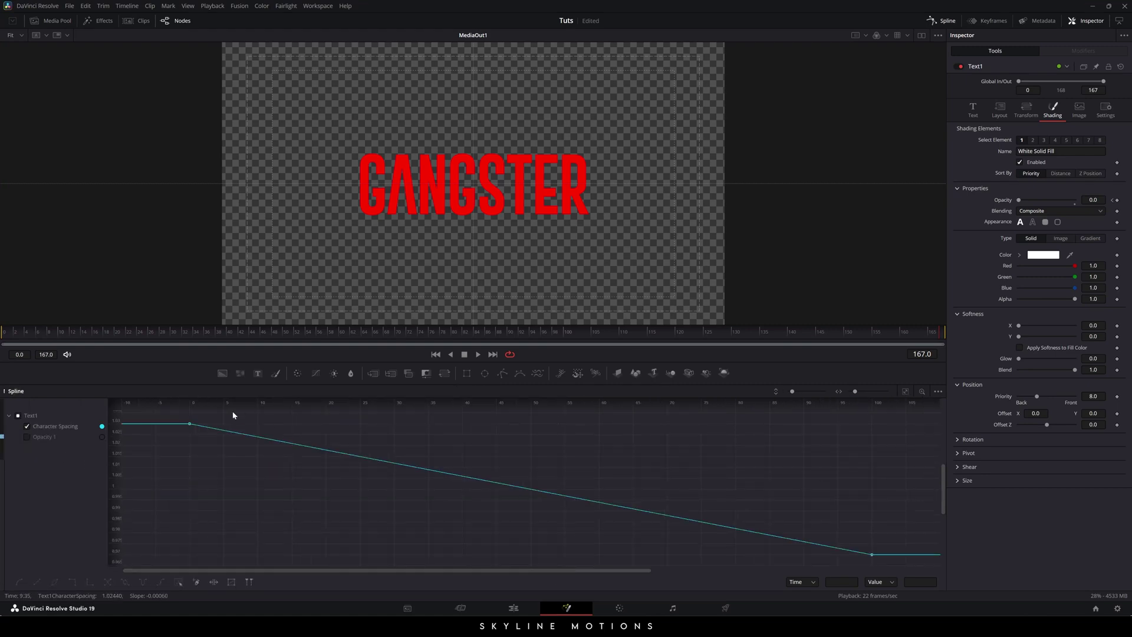
drag(180, 416, 900, 564)
key(s)
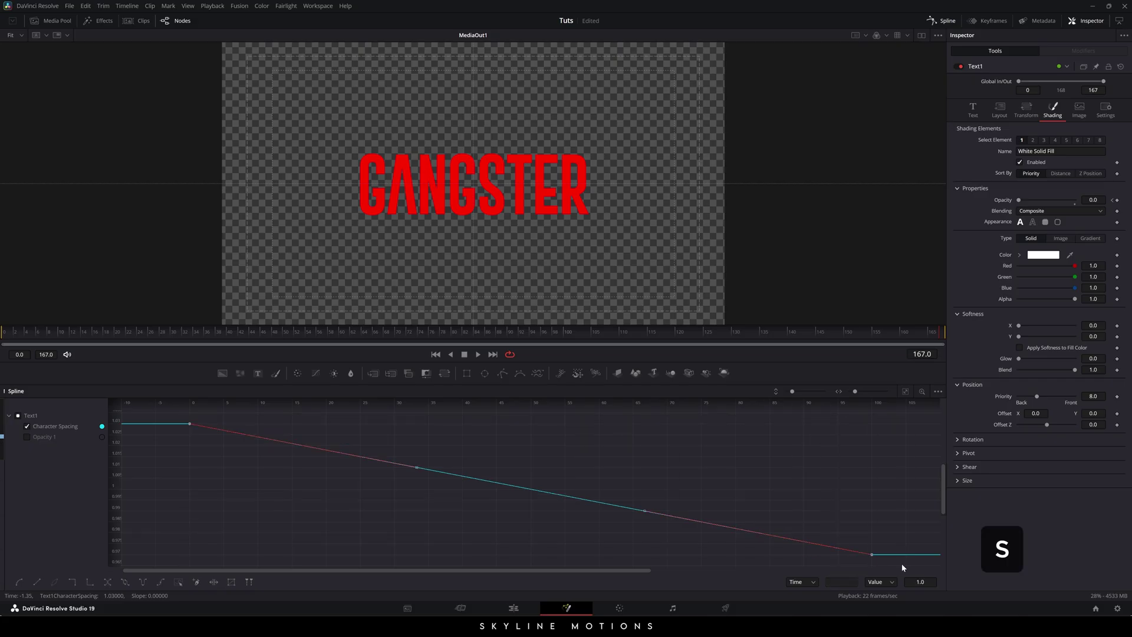
click(26, 427)
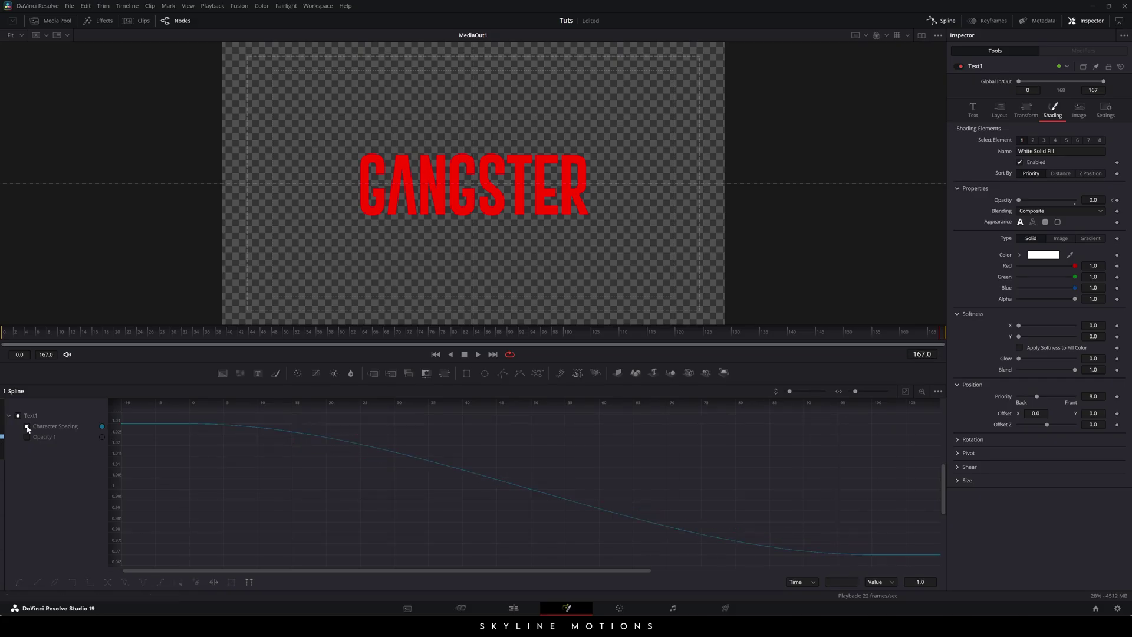
Ease the Opacity fade-in and fade-out ramps, then play back the subtitle animation
click(26, 437)
click(904, 391)
drag(323, 417, 177, 561)
key(s)
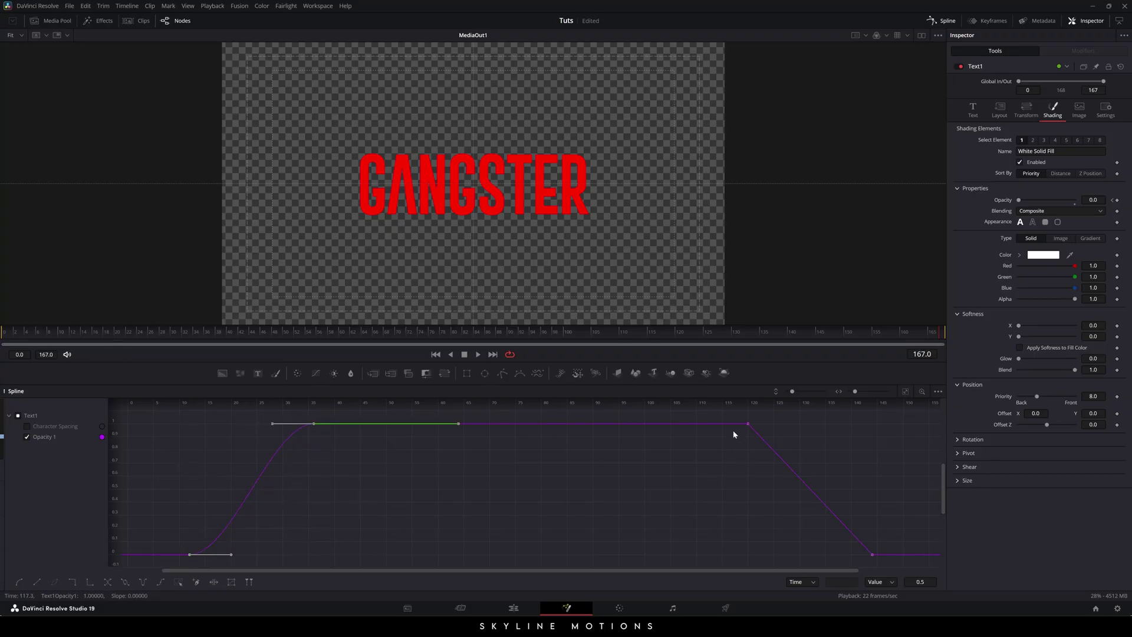
drag(729, 416, 878, 560)
key(s)
click(657, 515)
click(941, 20)
click(477, 354)
key(space)
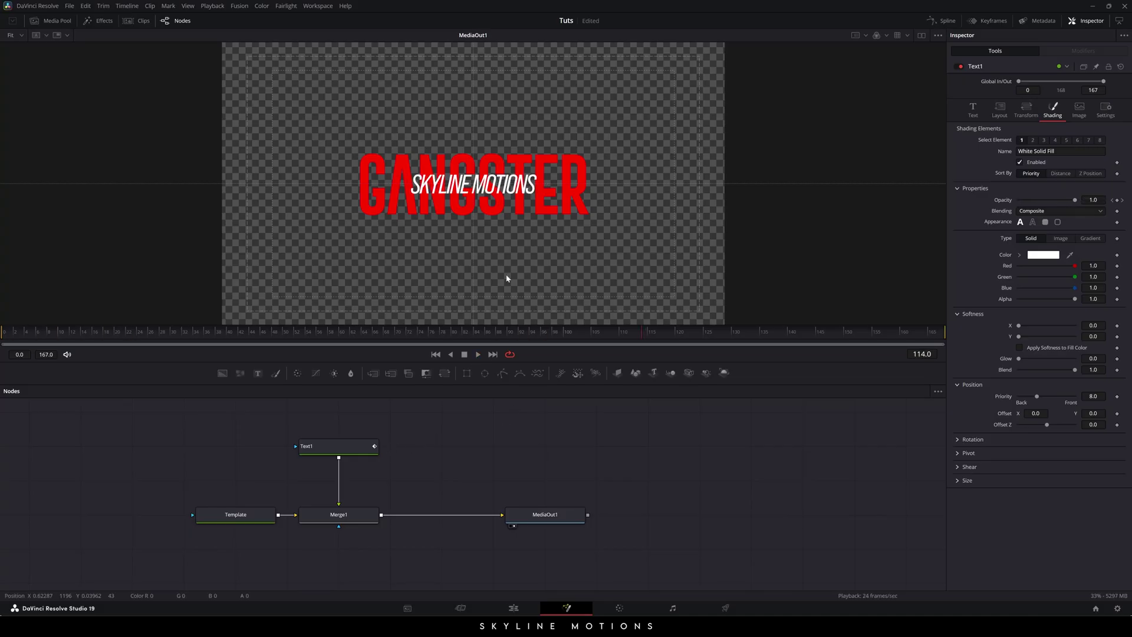
Insert a Transform1 node after Merge1
click(366, 516)
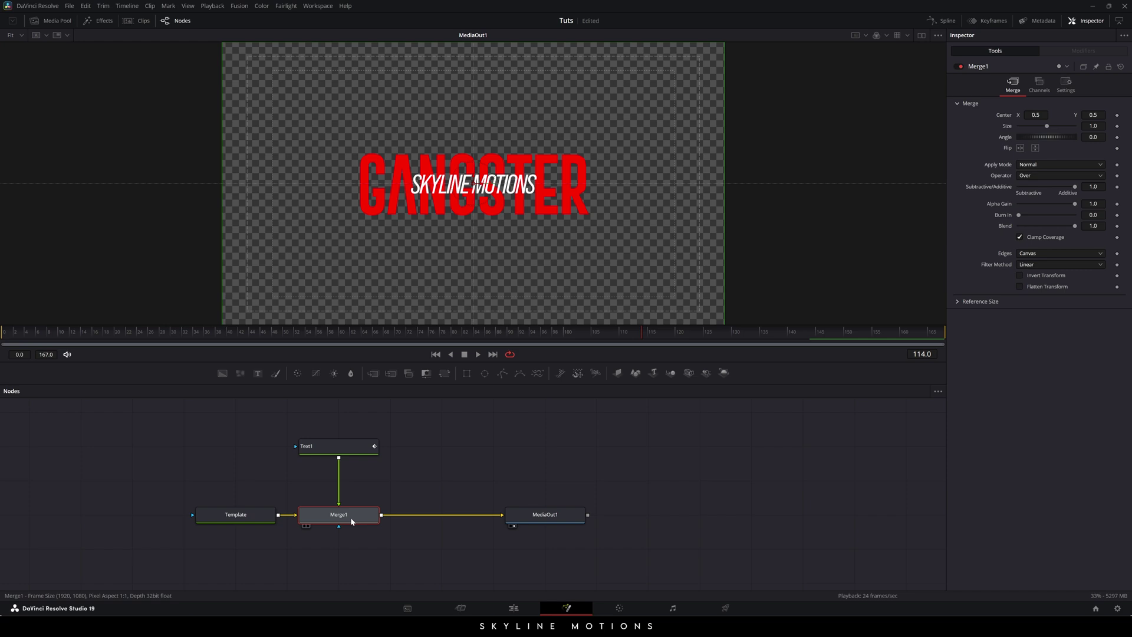
click(445, 374)
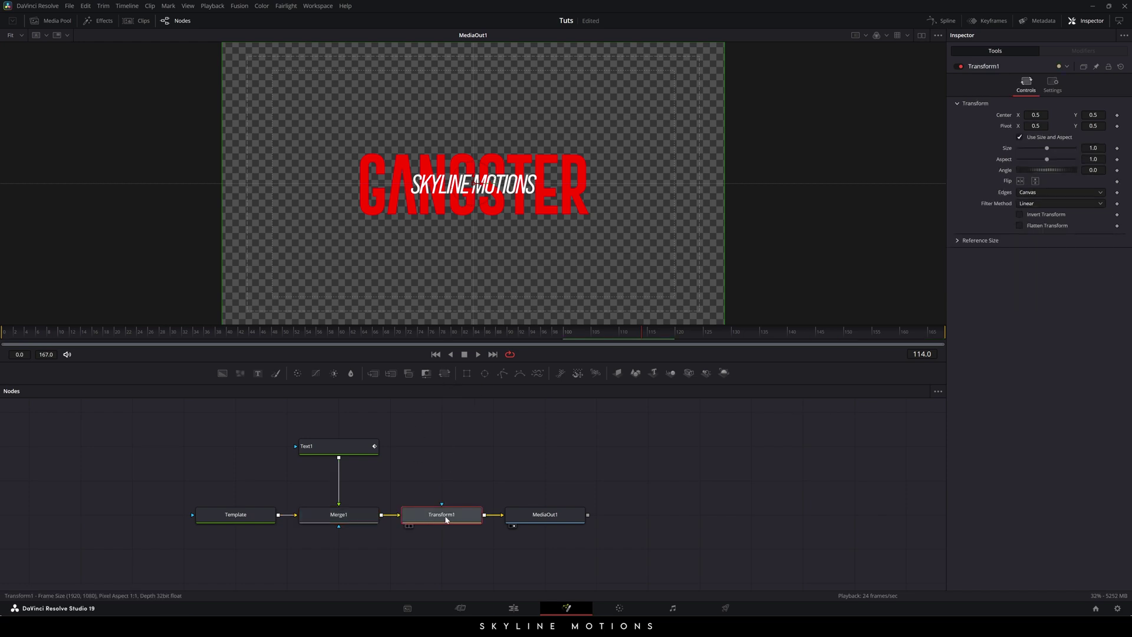
mouse_move(445, 518)
mouse_down()
mouse_move(445, 497)
mouse_move(445, 518)
mouse_up()
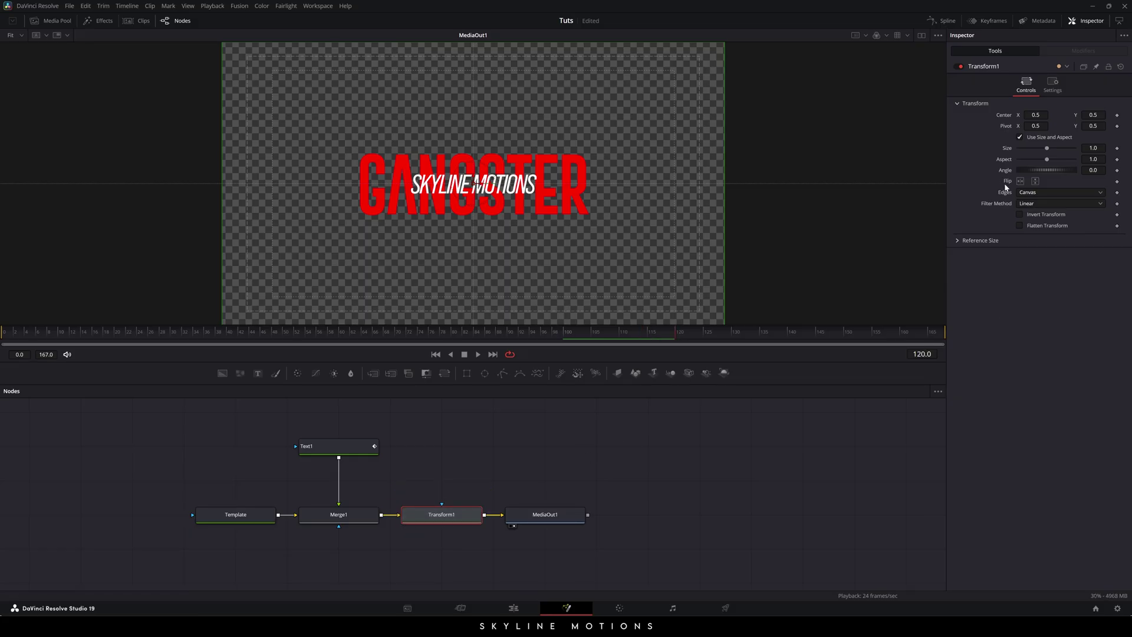
Keyframe Transform1 Size at 1.0 on frame 120 and 1.14 on frame 0, then preview
right_click(1007, 148)
click(1031, 156)
drag(670, 335, 1, 350)
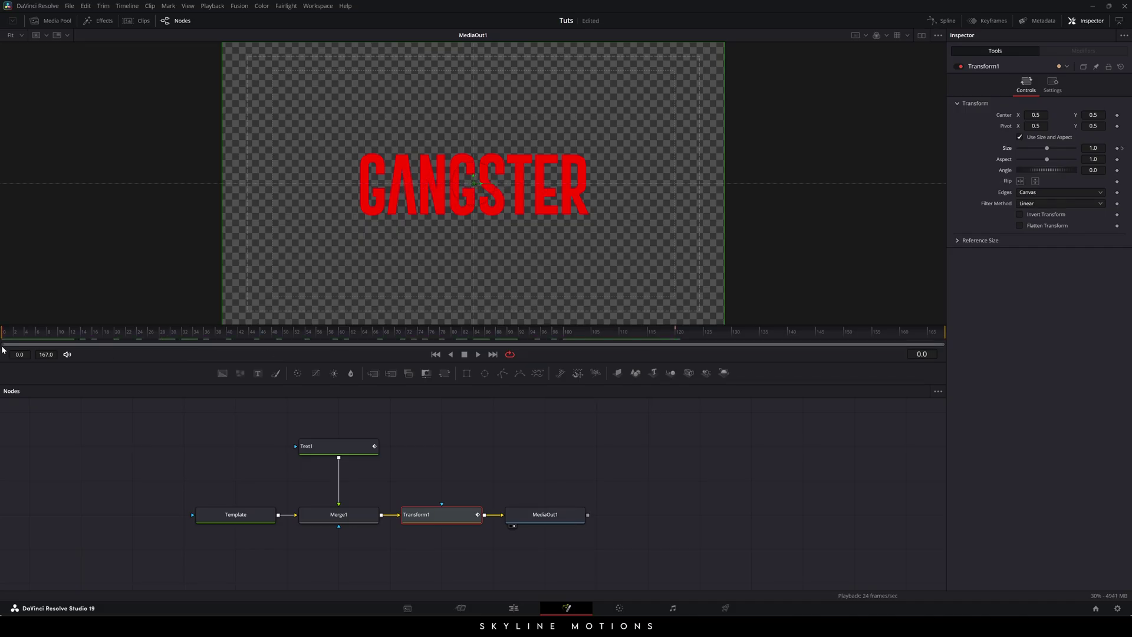
click(1093, 148)
text(1.14)
key(Tab)
click(66, 334)
drag(66, 334, 753, 330)
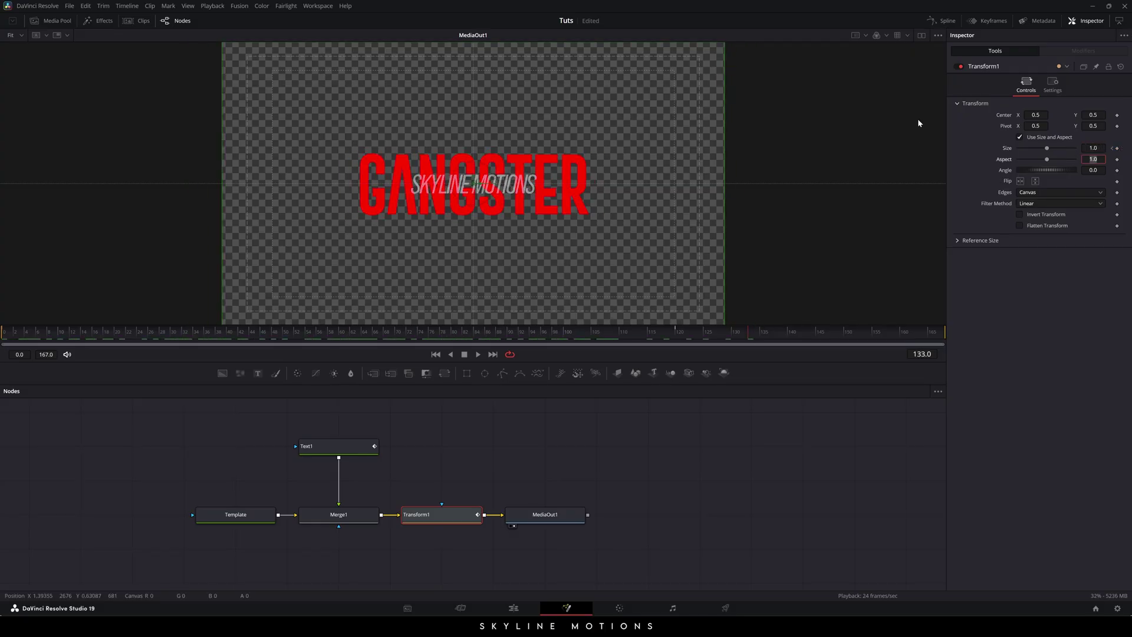
Smooth Transform1's two Size keyframes into an eased curve and preview the shrinking titles
click(942, 20)
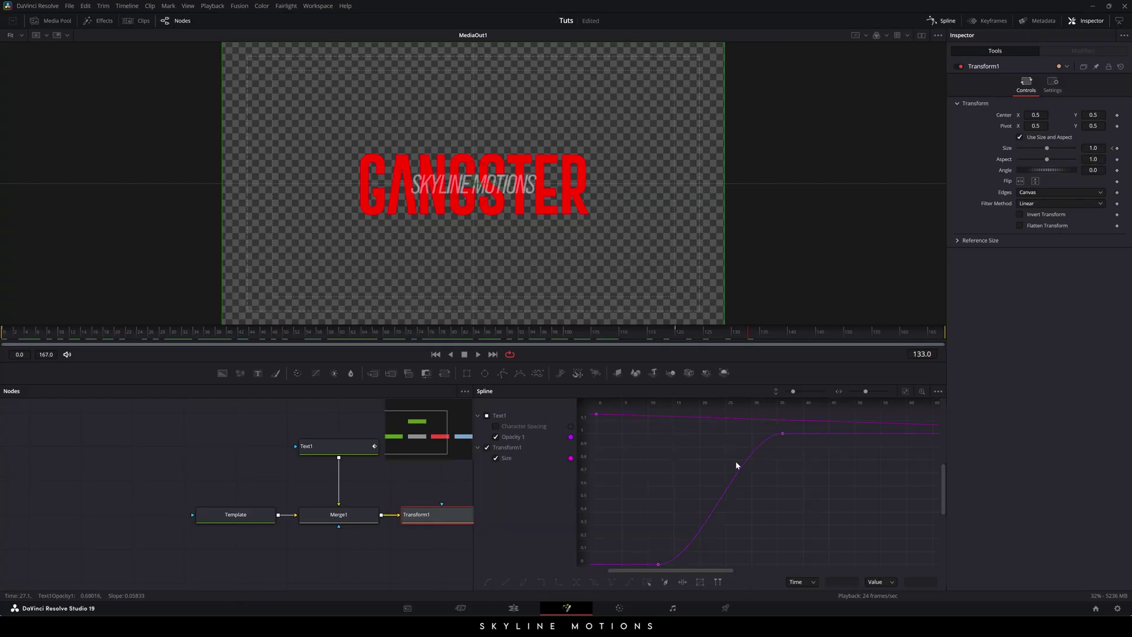
key(F4)
click(18, 415)
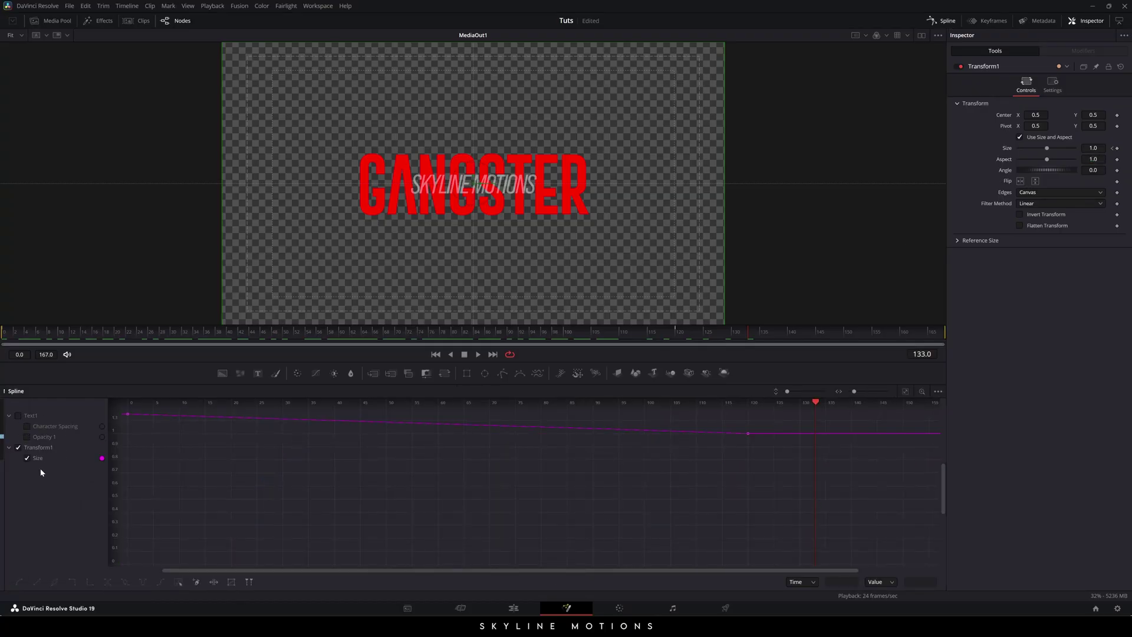
click(905, 391)
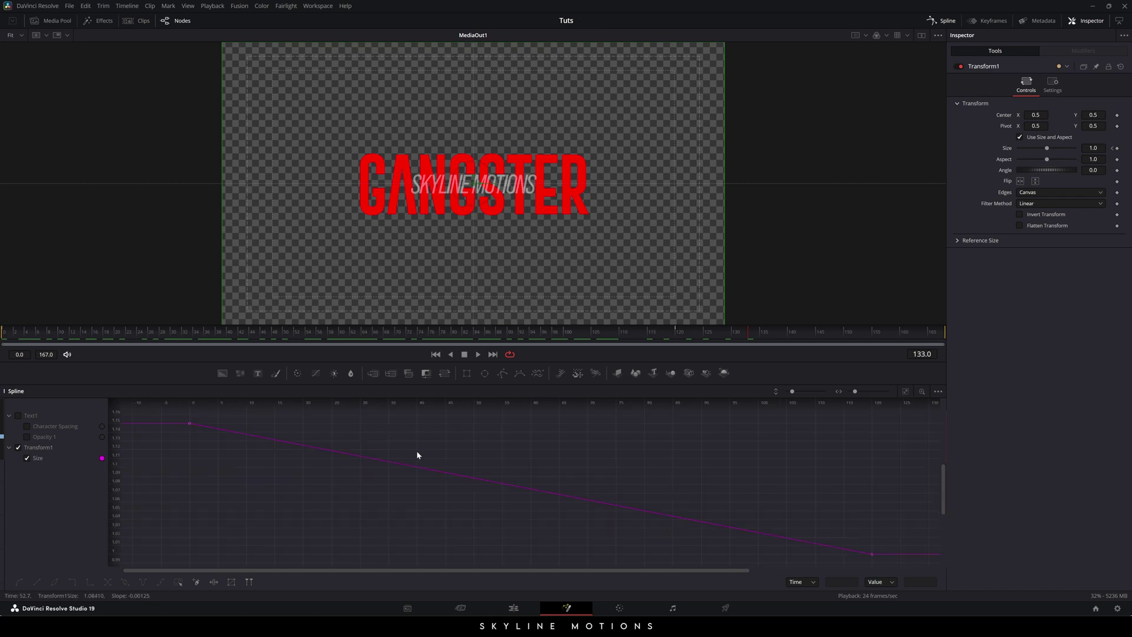
drag(170, 423, 888, 556)
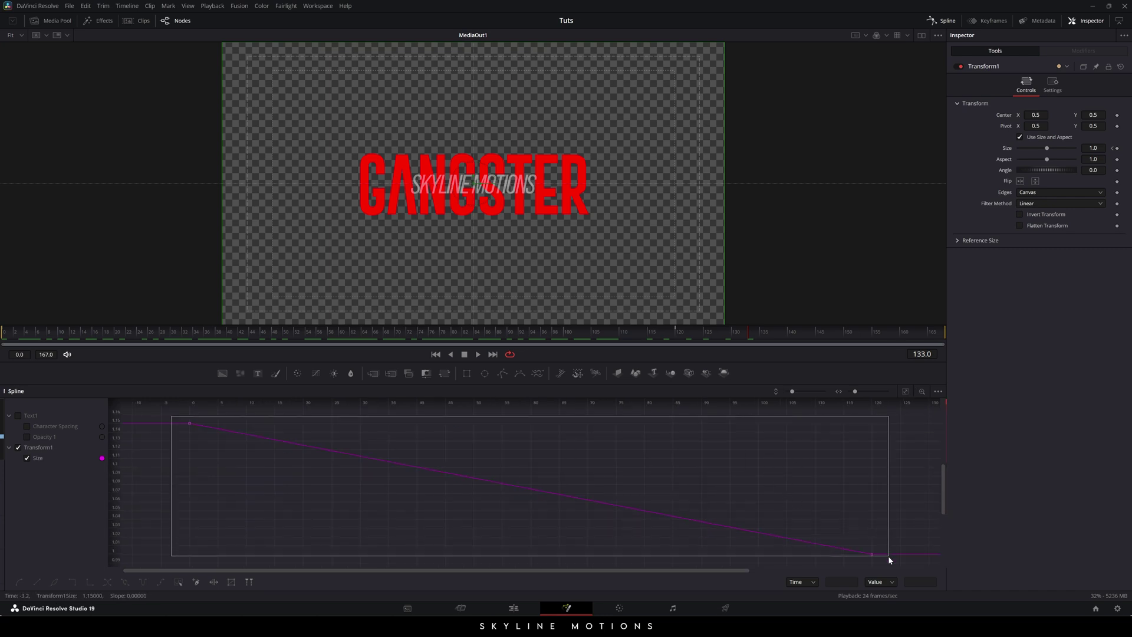
key(s)
key(s)
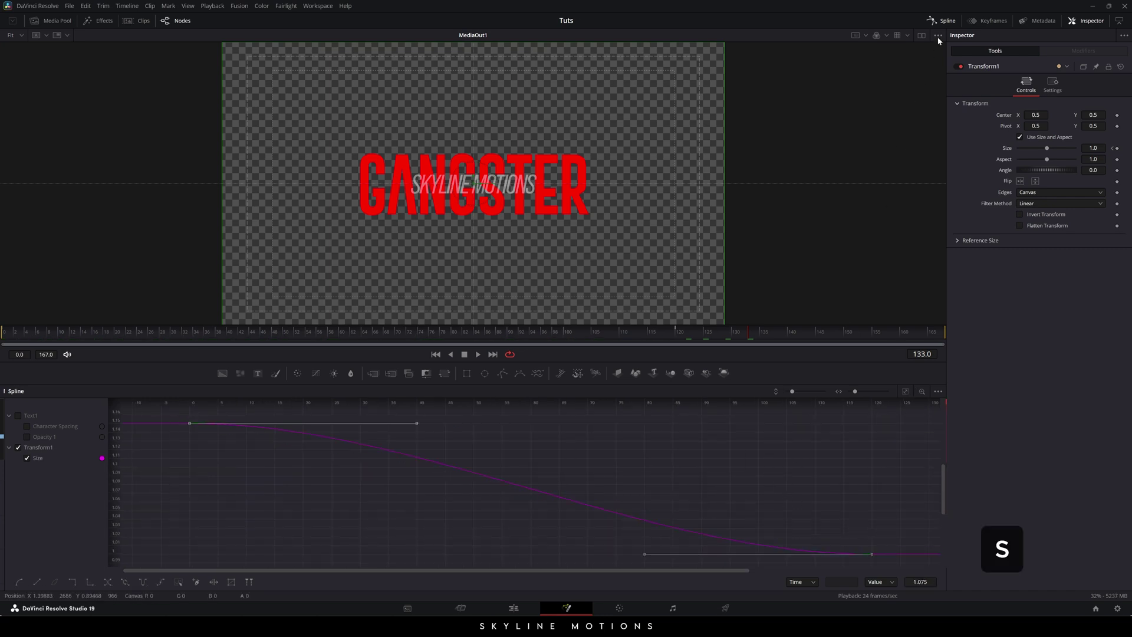
click(944, 22)
drag(356, 340, 544, 335)
click(481, 457)
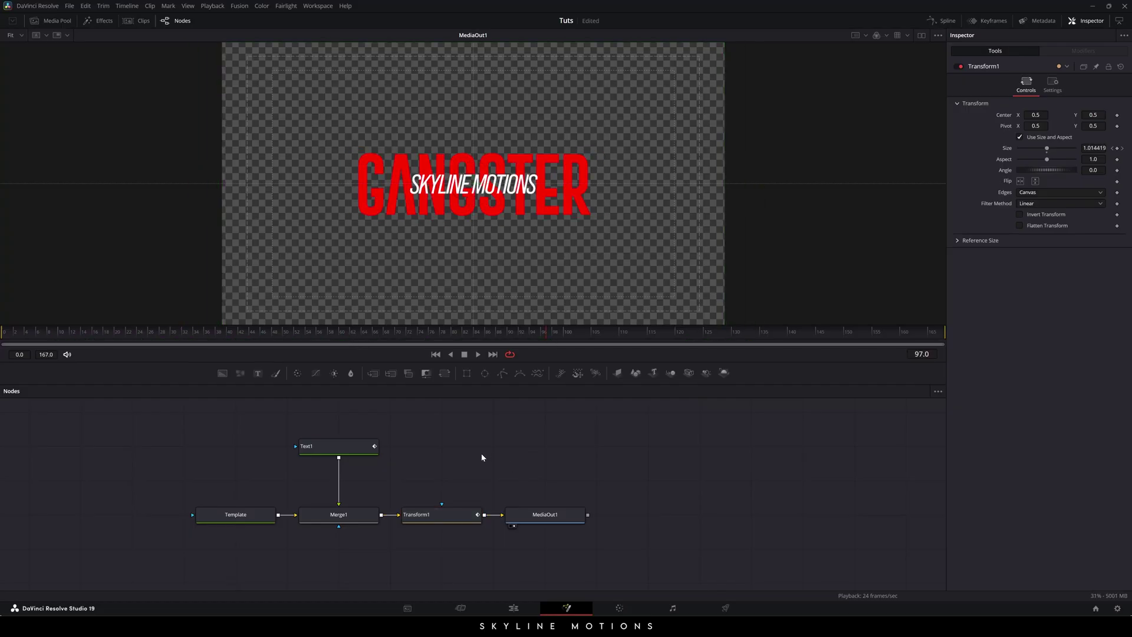
Insert a Drop Shadow node after Text1 and line DropShadow1 up beneath it
click(336, 446)
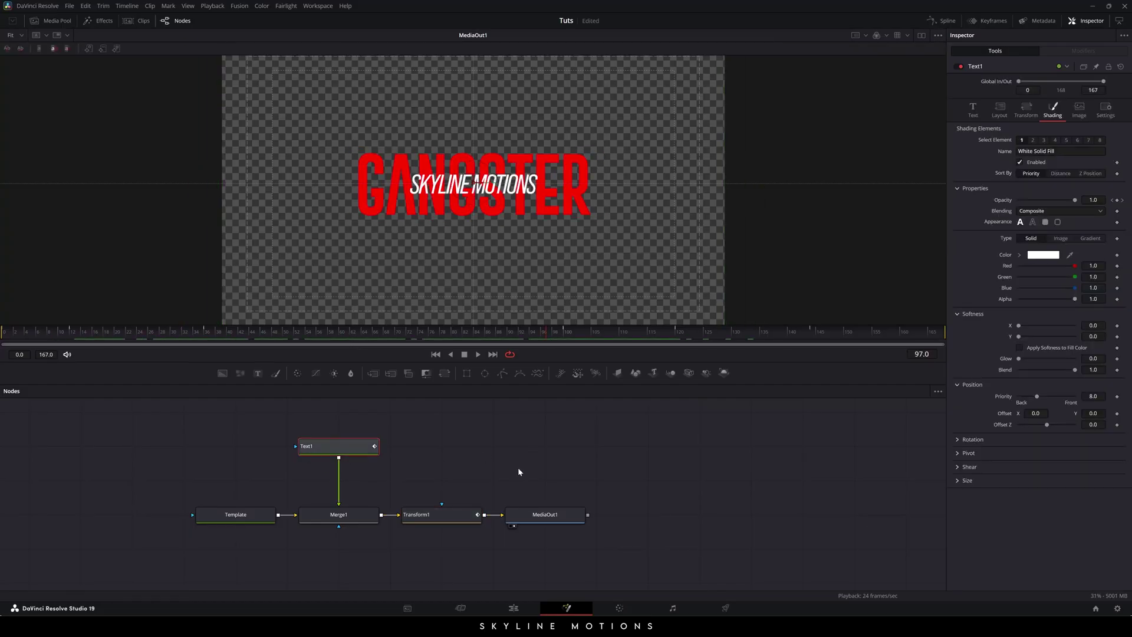
key(ctrl+space)
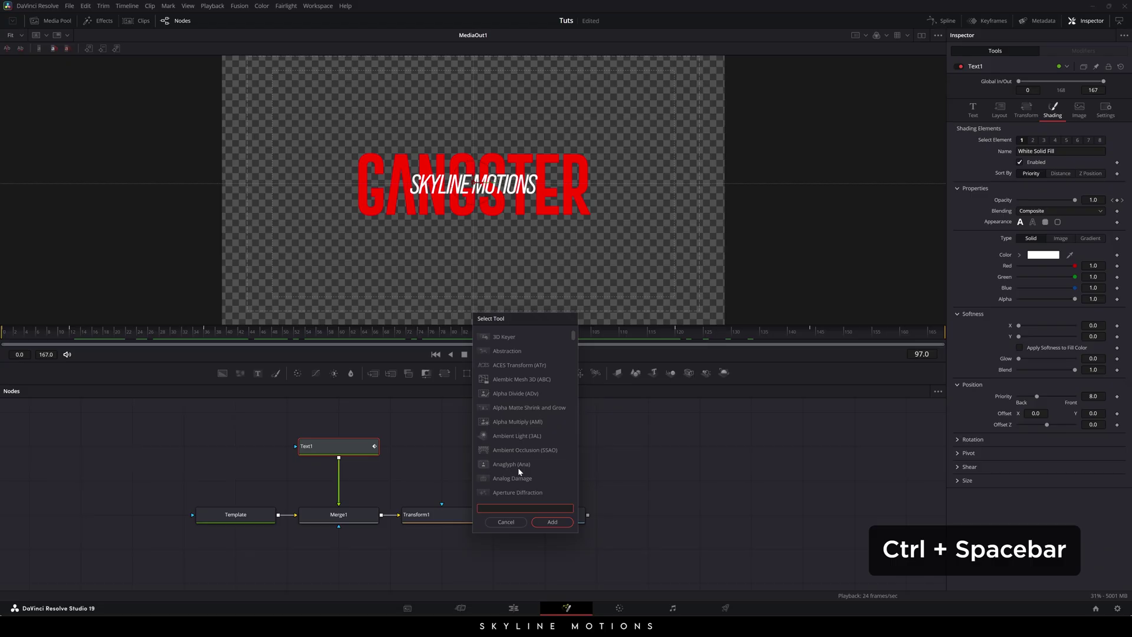
text(drop)
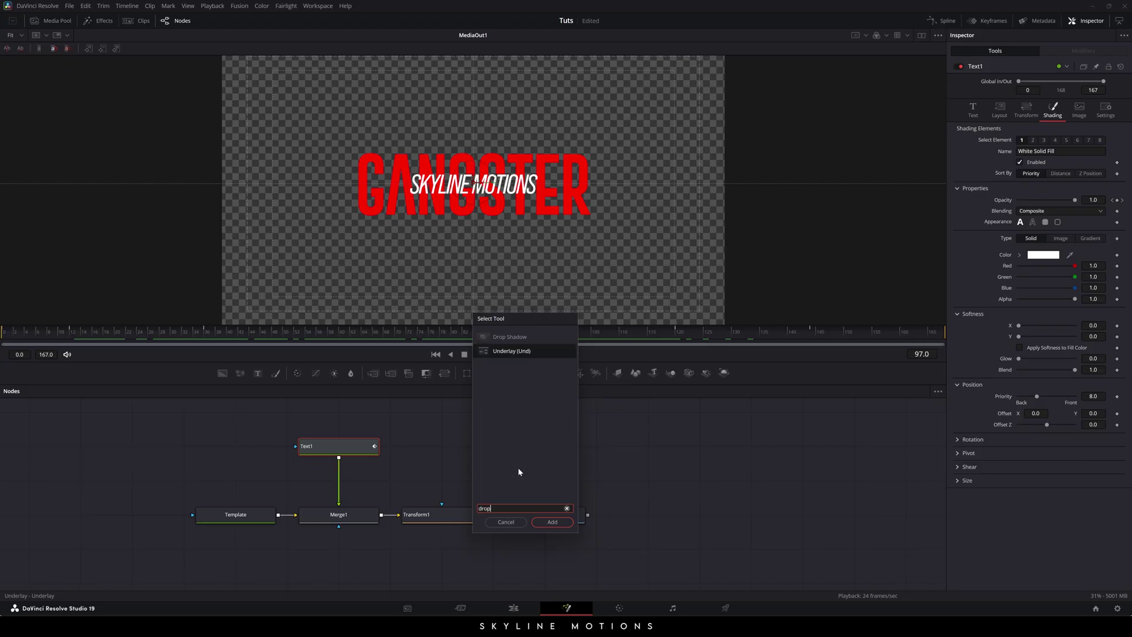
click(525, 340)
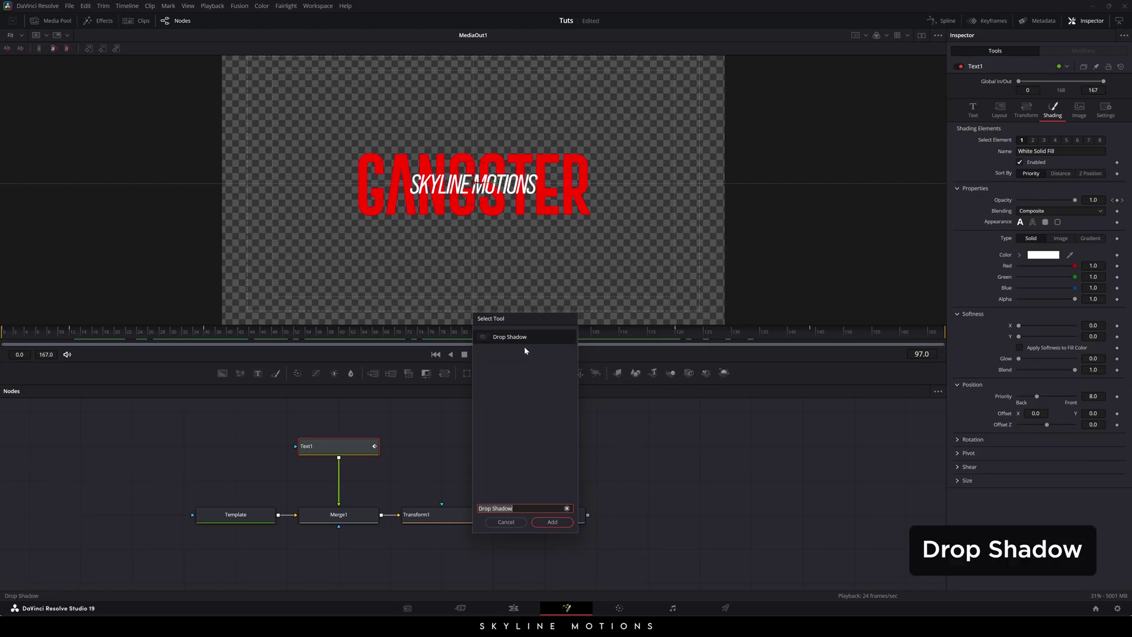
click(552, 522)
mouse_move(353, 487)
mouse_down()
mouse_move(404, 488)
mouse_move(352, 489)
mouse_up()
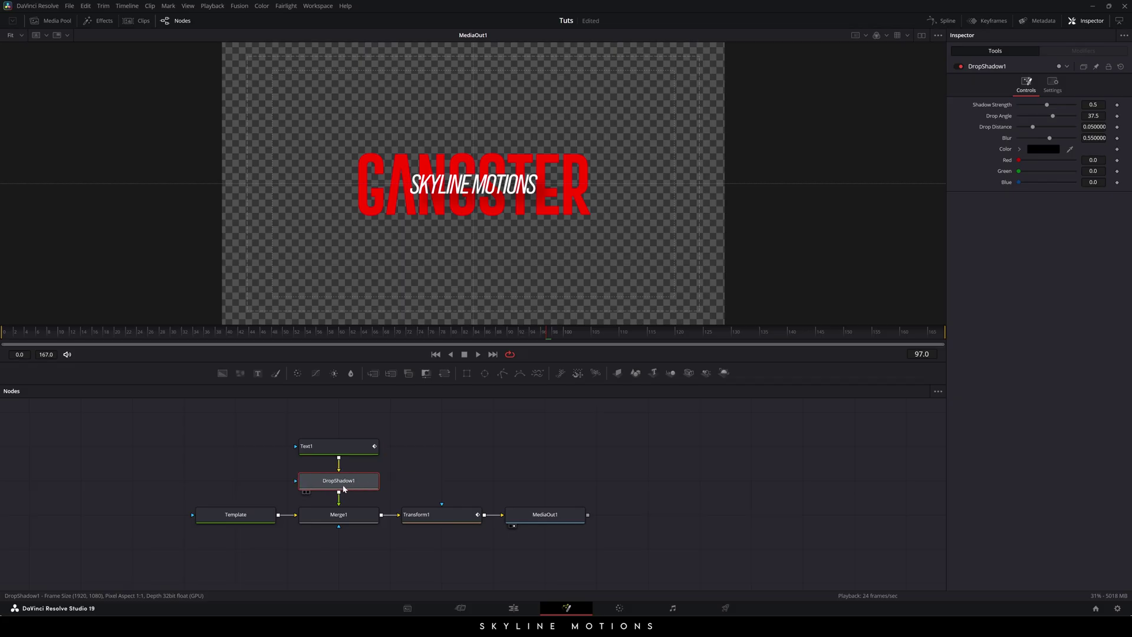
click(511, 484)
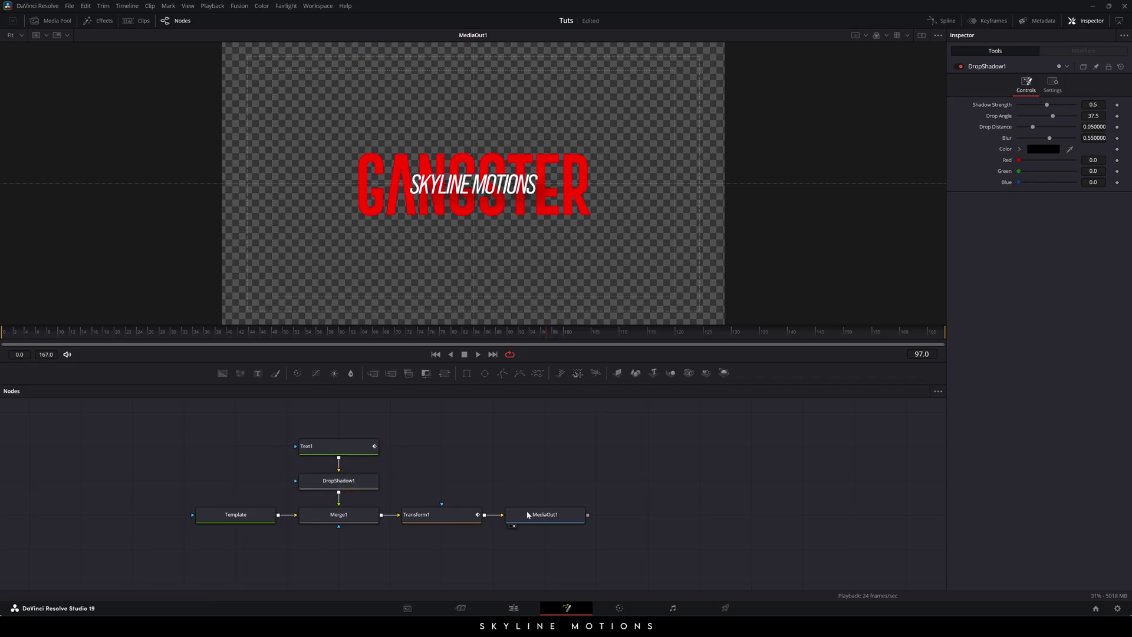
click(514, 611)
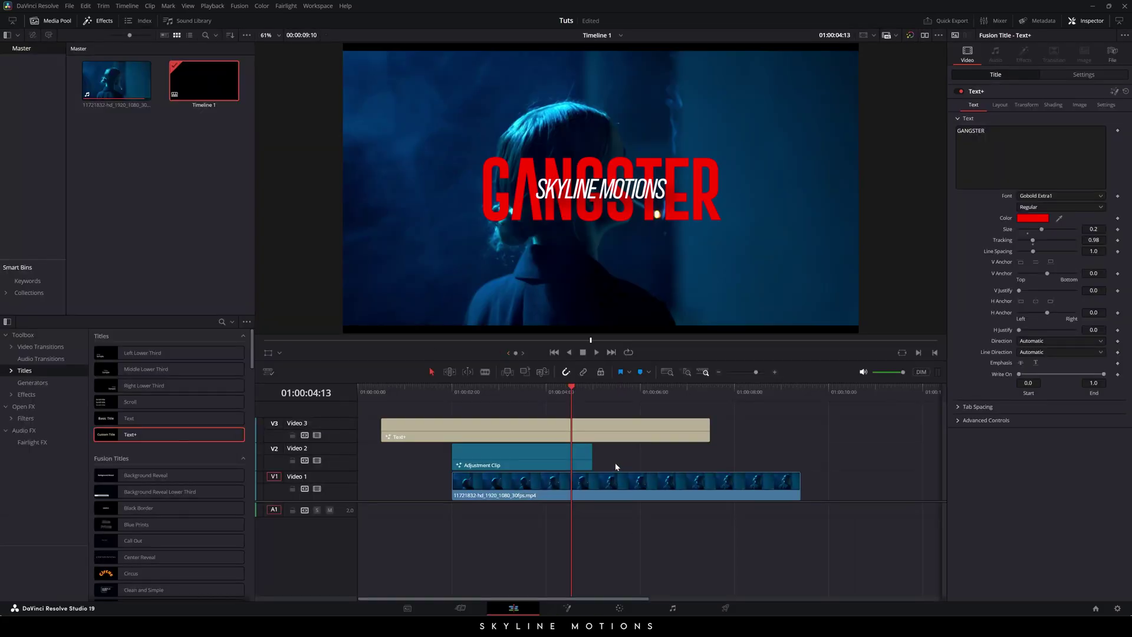
Add a fade-out to the end of the GANGSTER title clip and play it back
drag(524, 390, 640, 393)
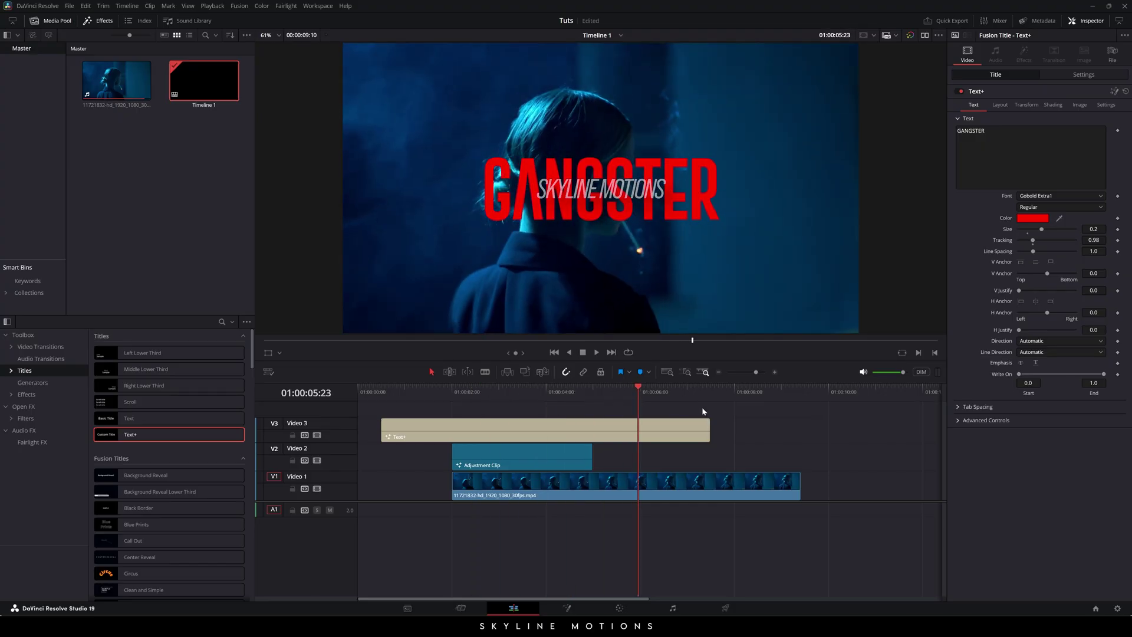
drag(710, 391, 664, 420)
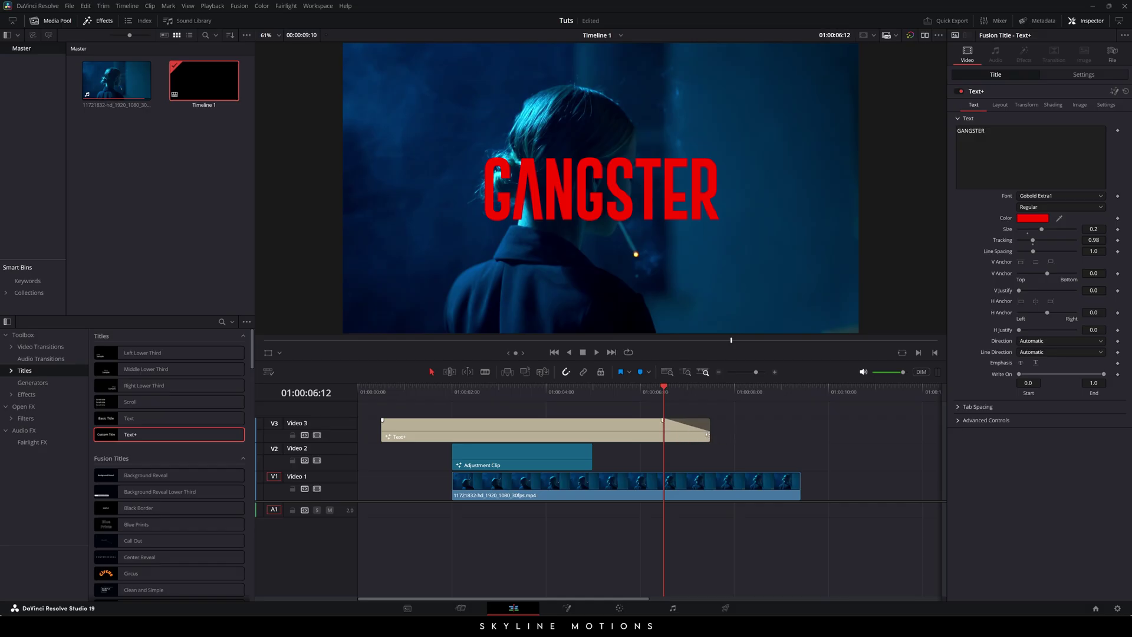
click(653, 392)
key(space)
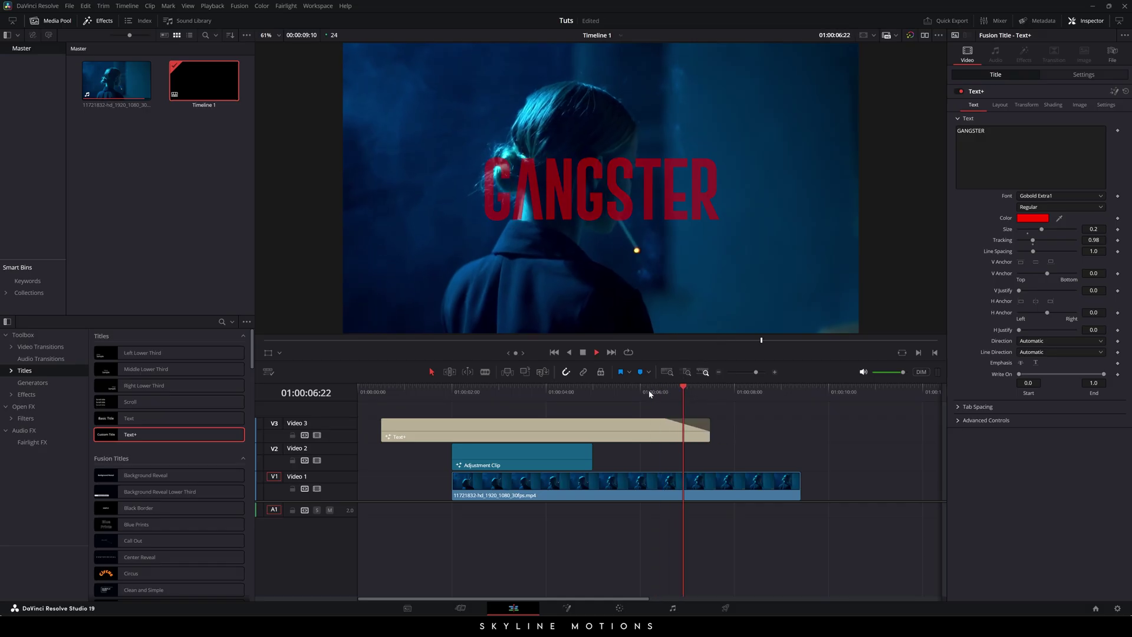
key(space)
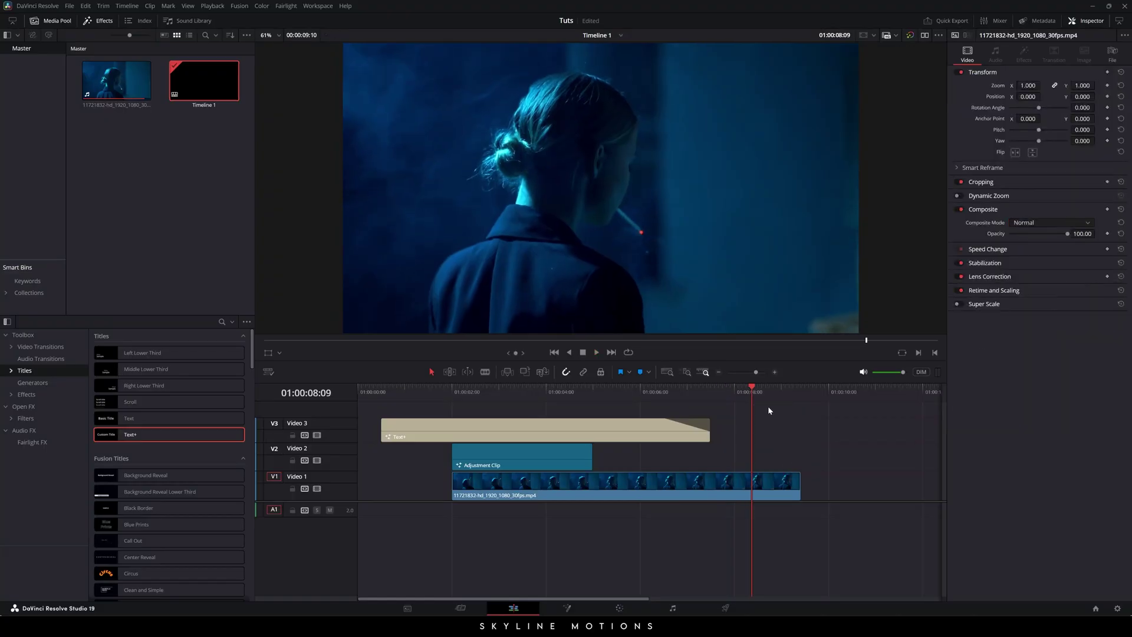
Trim the footage clip's end on Video 1, then undo the trim
drag(755, 396, 710, 394)
drag(799, 473, 706, 473)
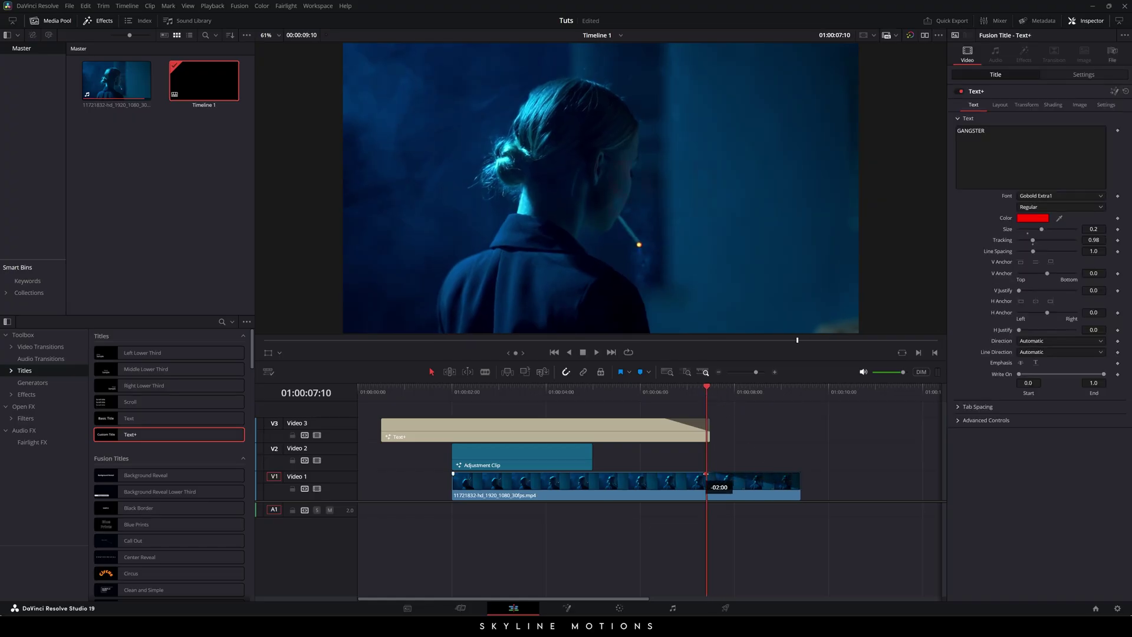
key(space)
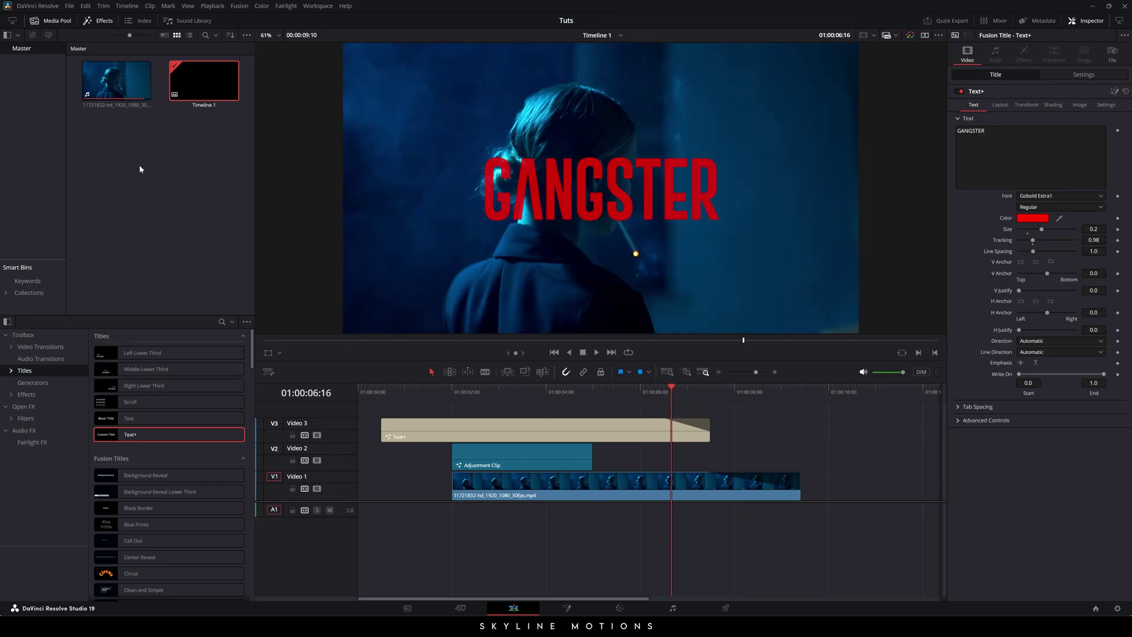
Import 'Aylex - Cinematic (freetouse.com).mp3' into the Media Pool and drop it onto Audio 1
right_click(125, 155)
click(165, 257)
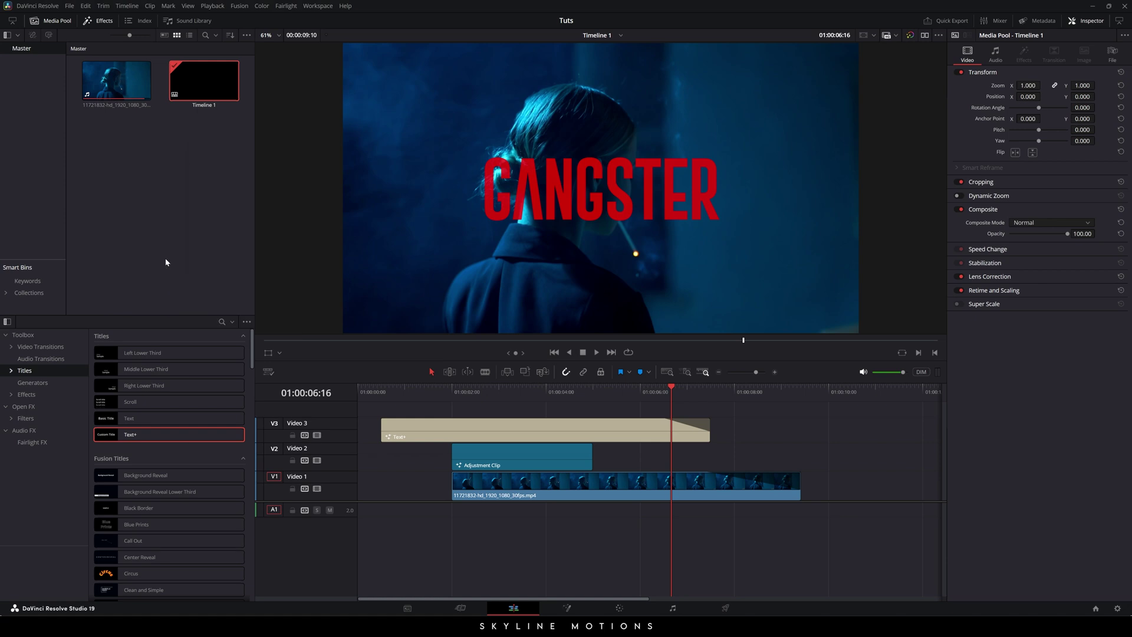
click(291, 226)
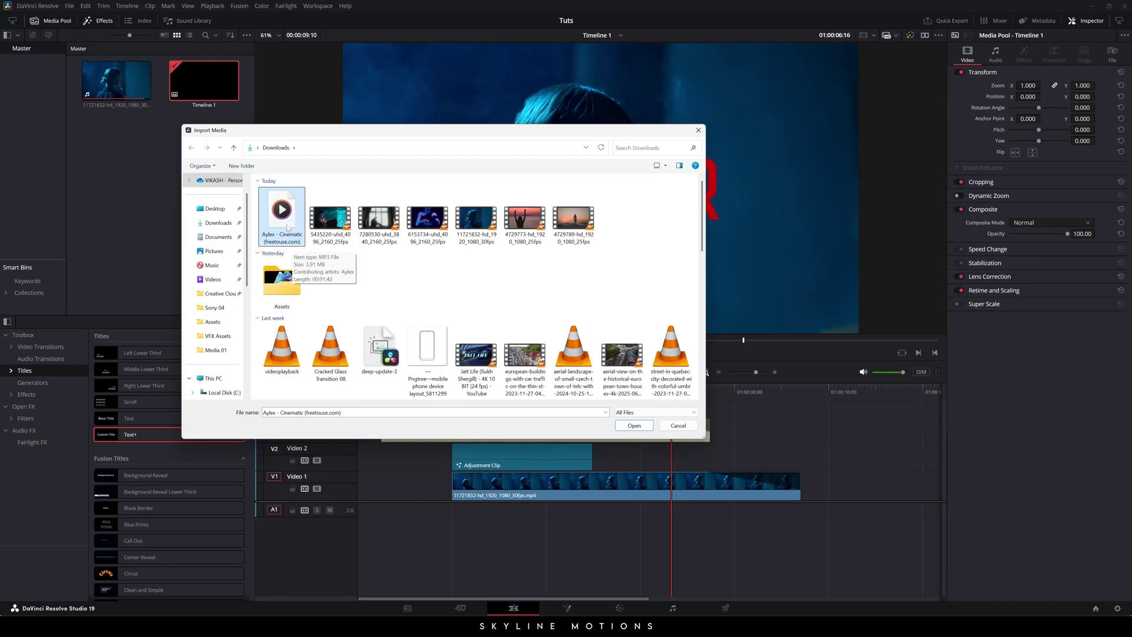
click(633, 430)
drag(204, 81, 343, 533)
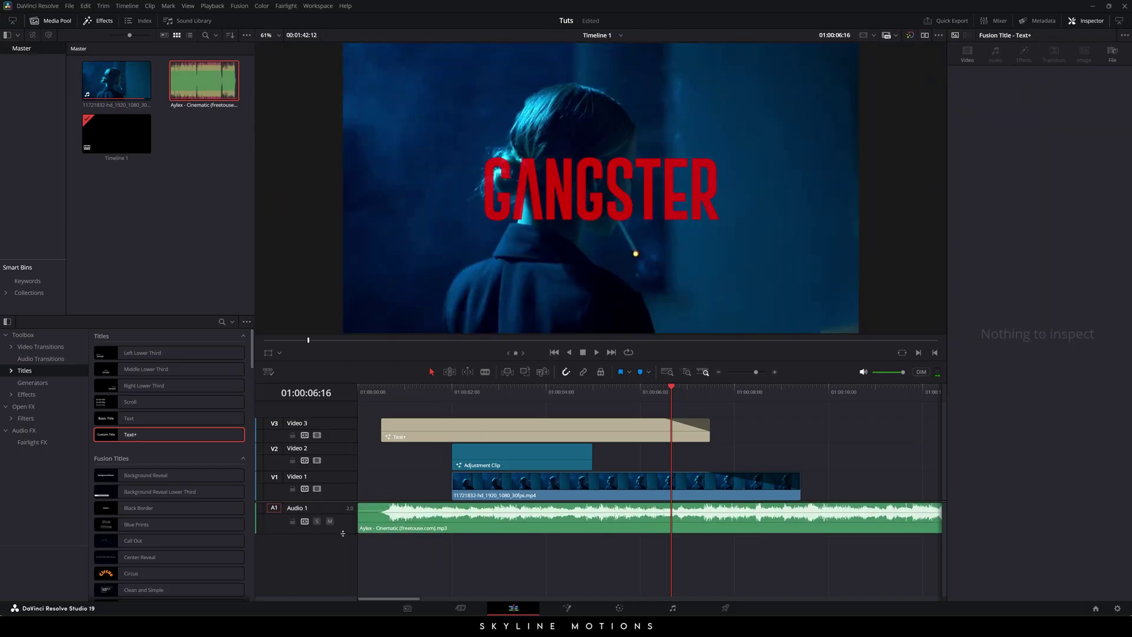
Align the music clip to the start of the timeline on Audio 1
click(384, 525)
key(ctrl+equal)
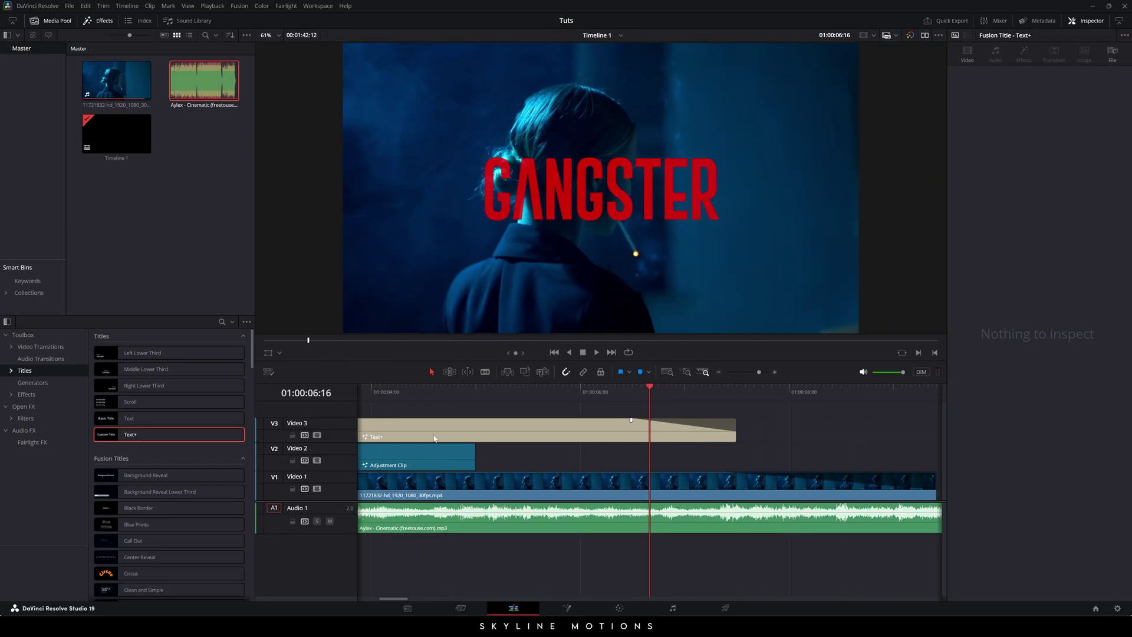
key(Home)
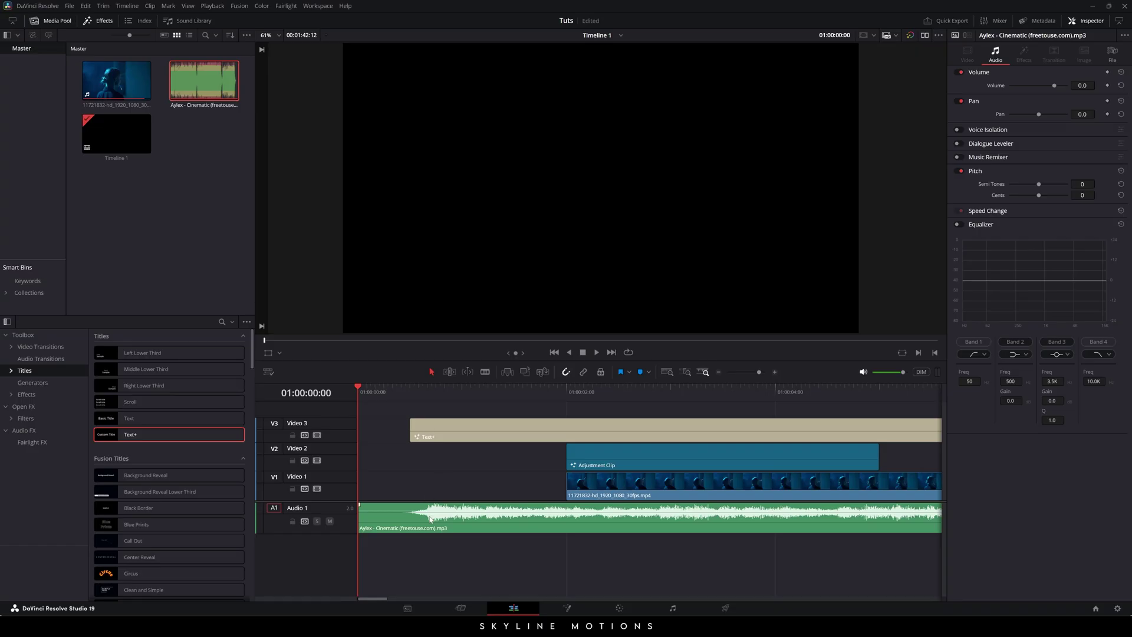
drag(362, 523, 388, 522)
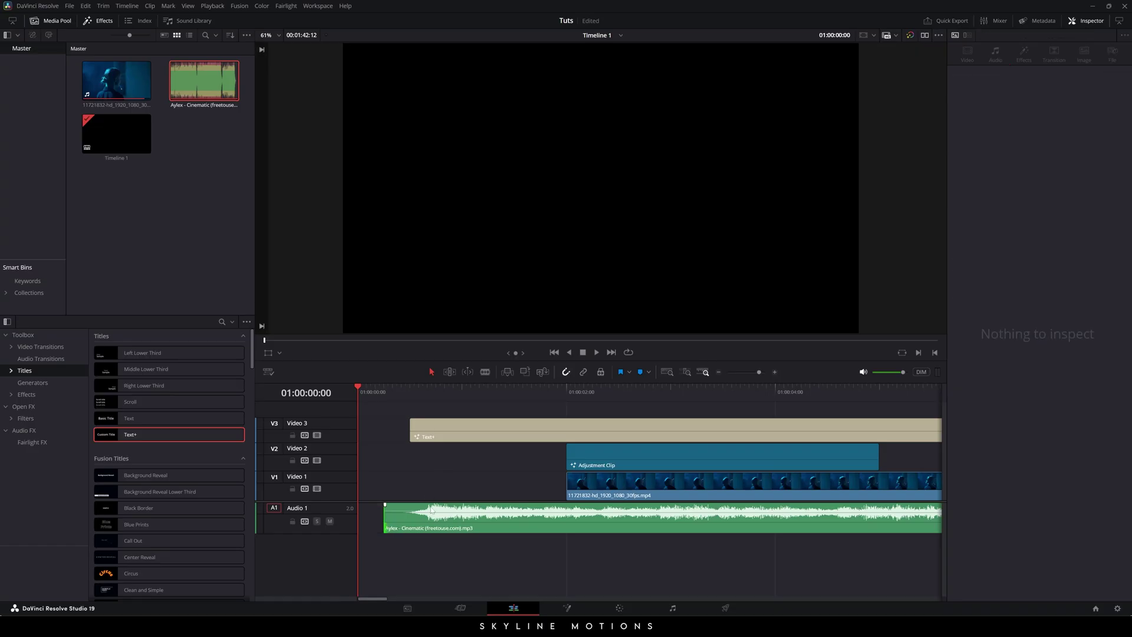
click(410, 394)
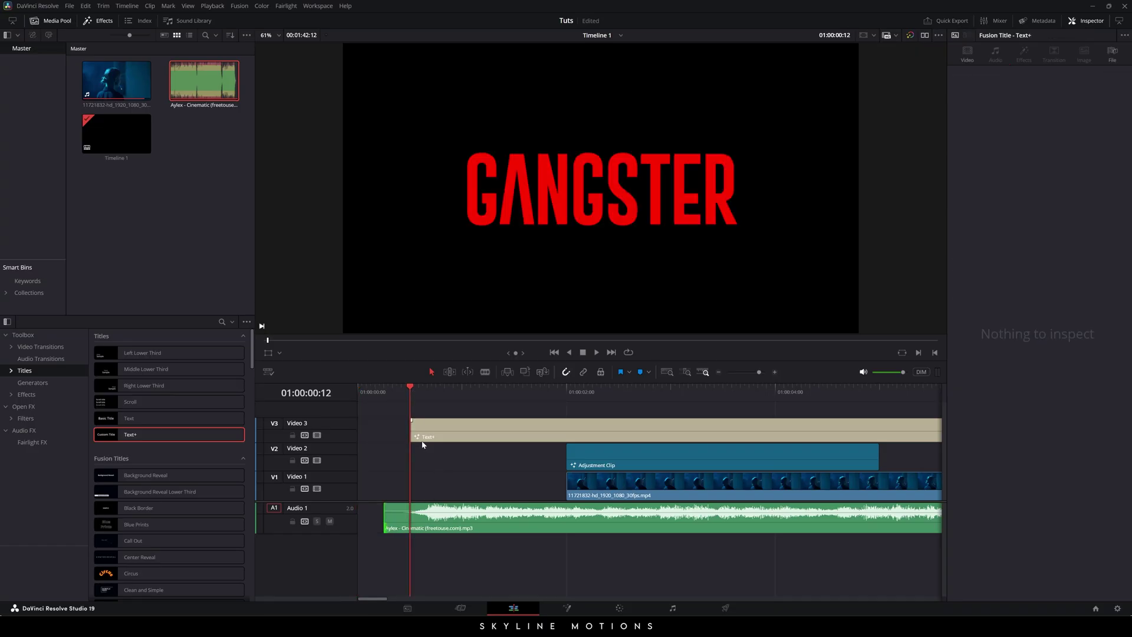
drag(455, 520, 434, 519)
key(Home)
click(468, 519)
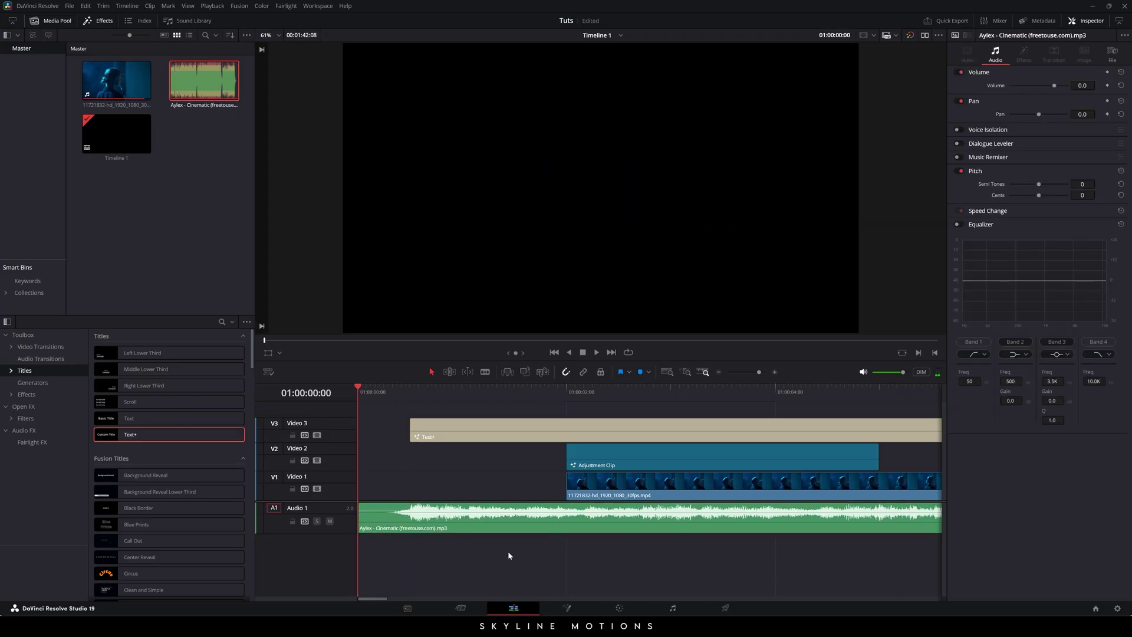
Play the edit through and cut the music clip at 01:00:11:02
key(space)
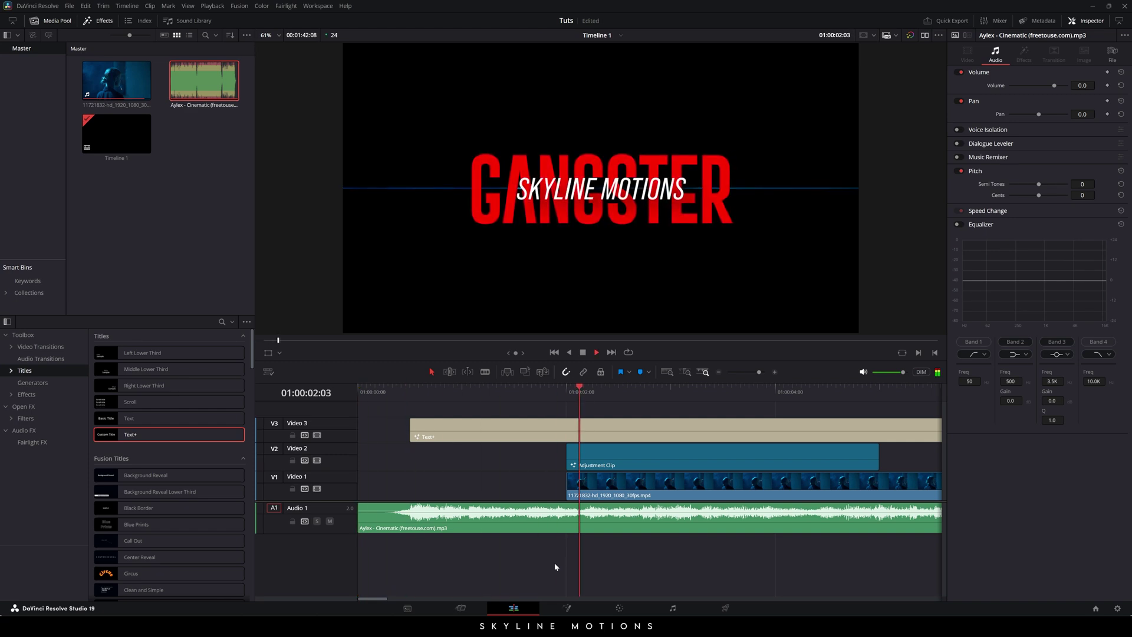
scroll(519, 557, down, 4)
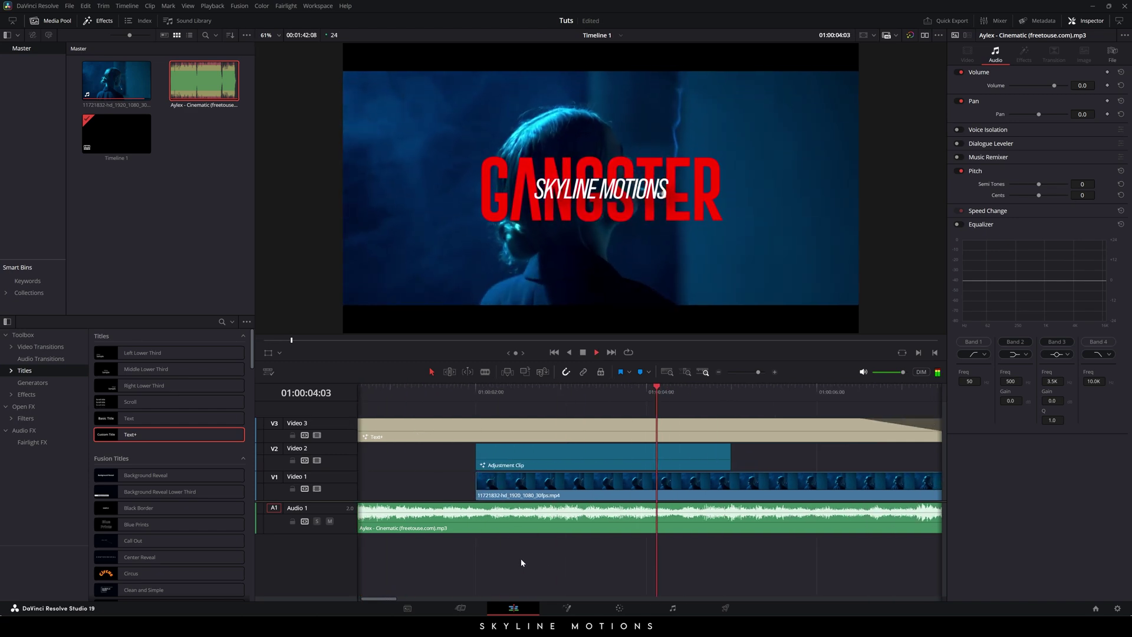
scroll(519, 557, down, 4)
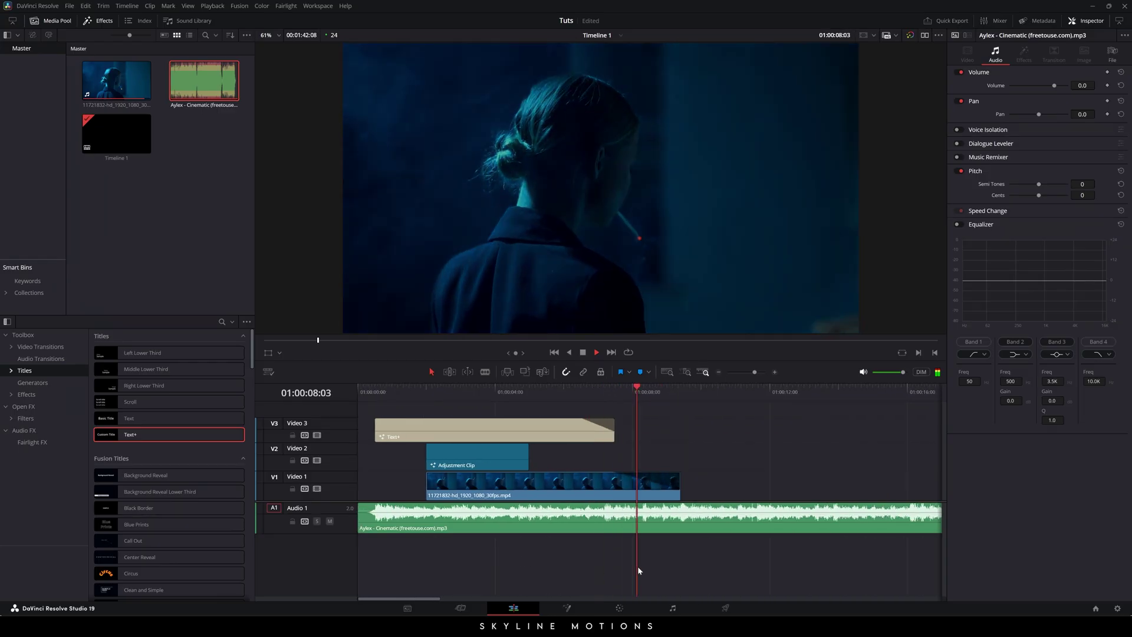
key(space)
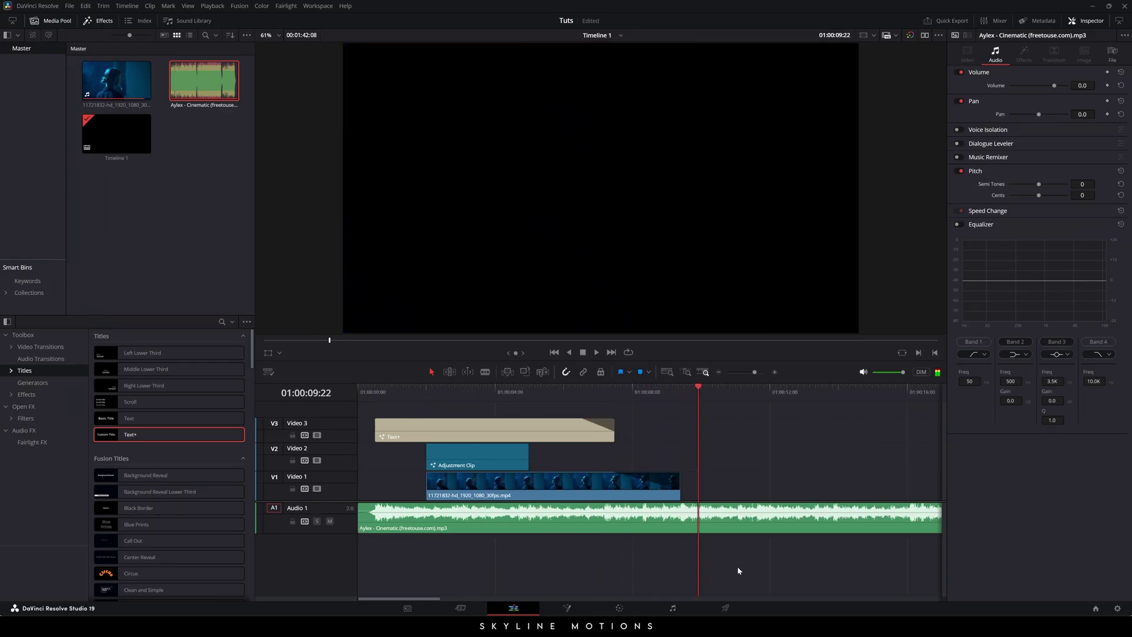
mouse_move(697, 390)
mouse_down()
mouse_move(727, 391)
mouse_move(715, 391)
mouse_up()
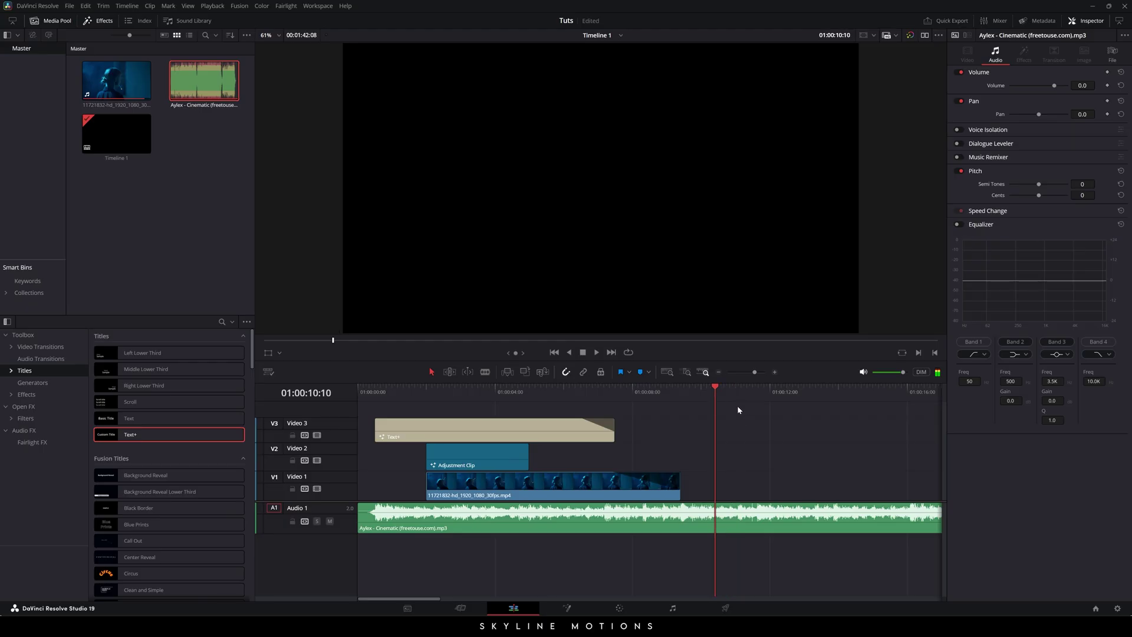
click(737, 391)
key(b)
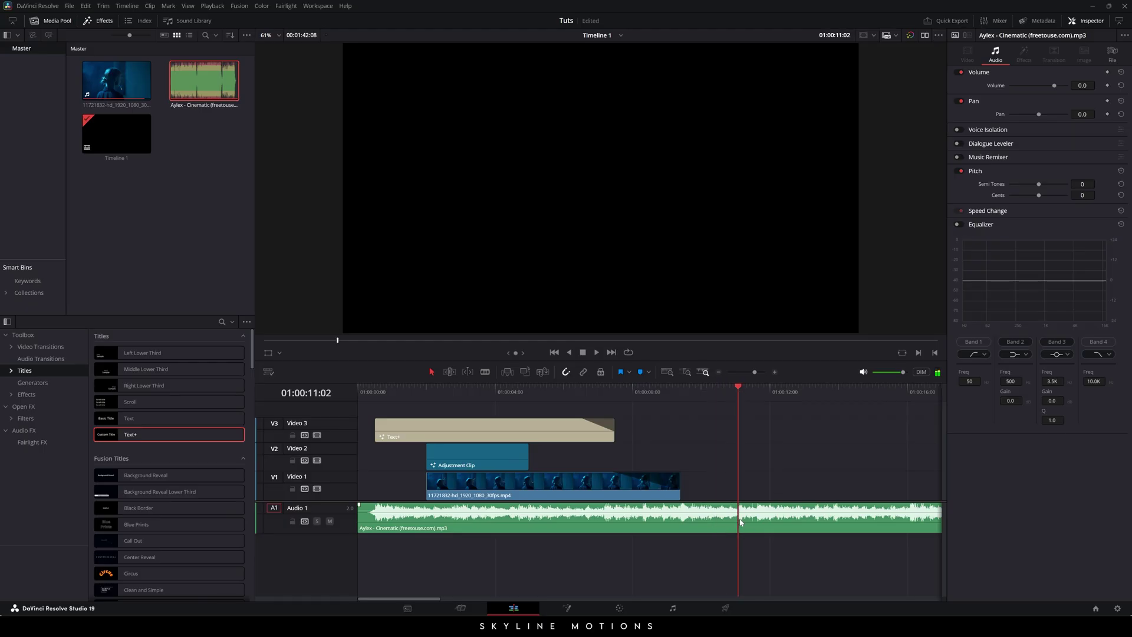
click(741, 520)
key(Delete)
Remove the music's leftover tail, fade its end out, and play the edit full screen
key(a)
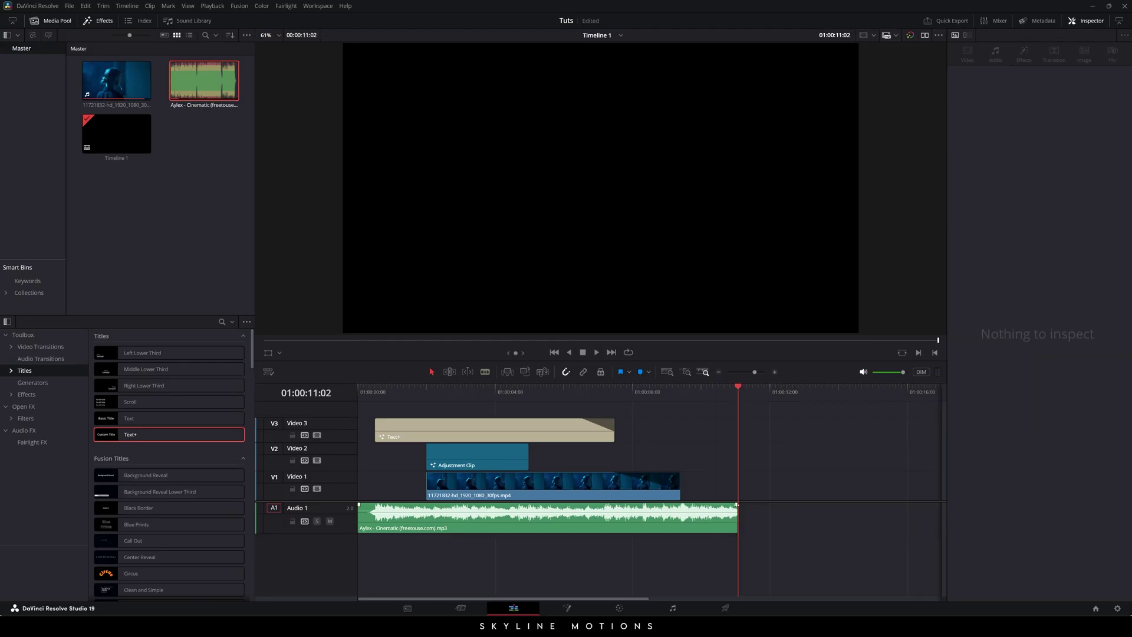
drag(737, 505, 687, 506)
click(493, 391)
key(Home)
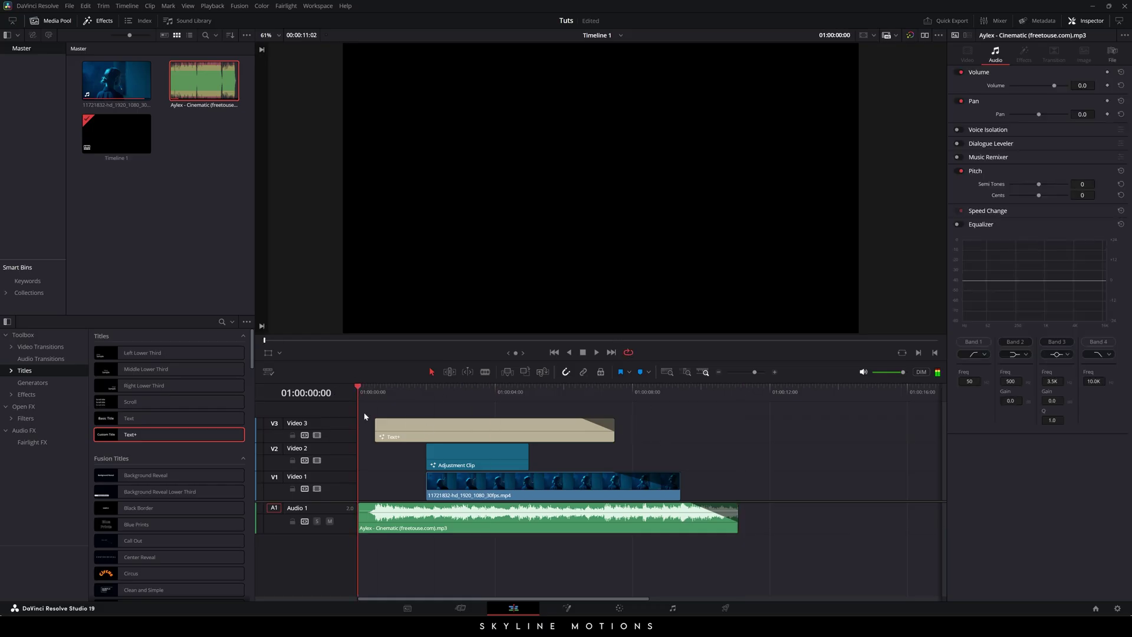
key(ctrl+f)
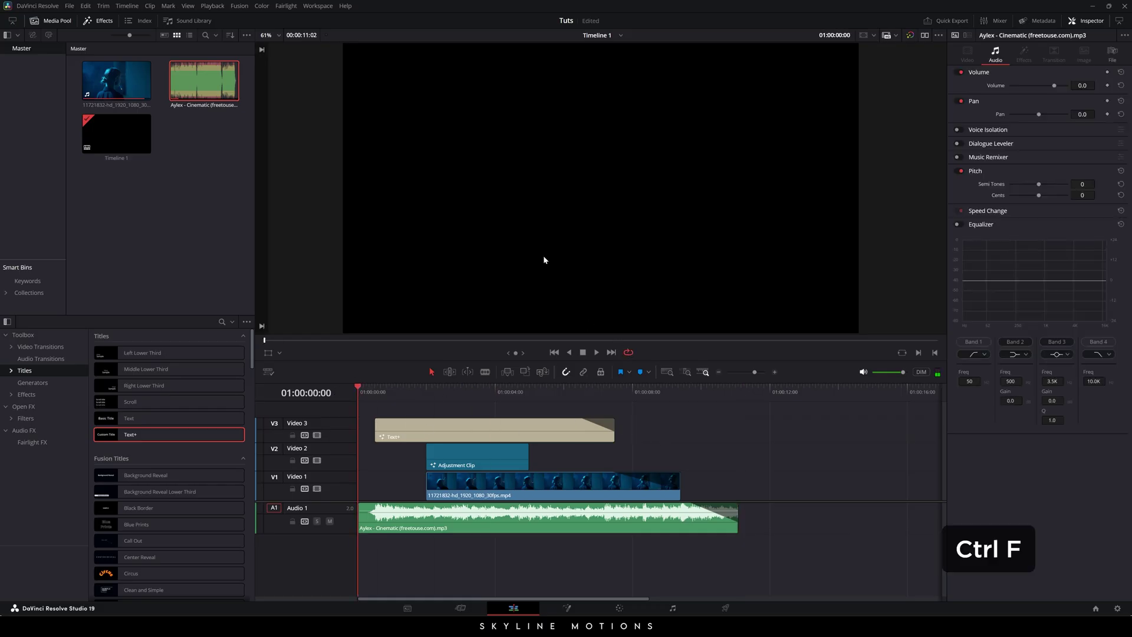
key(space)
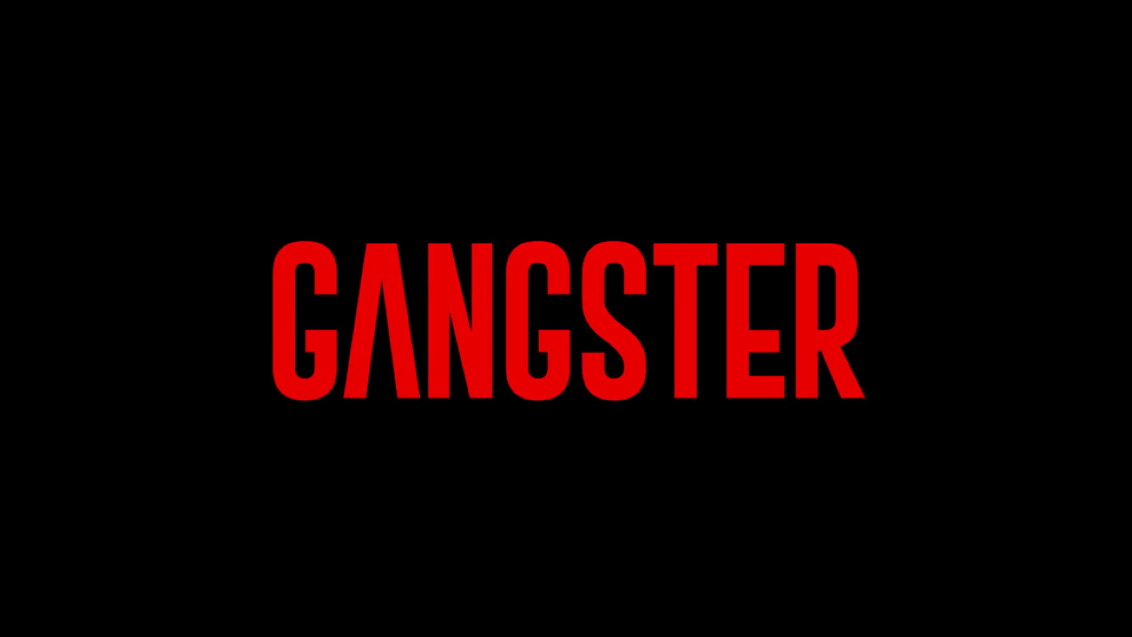